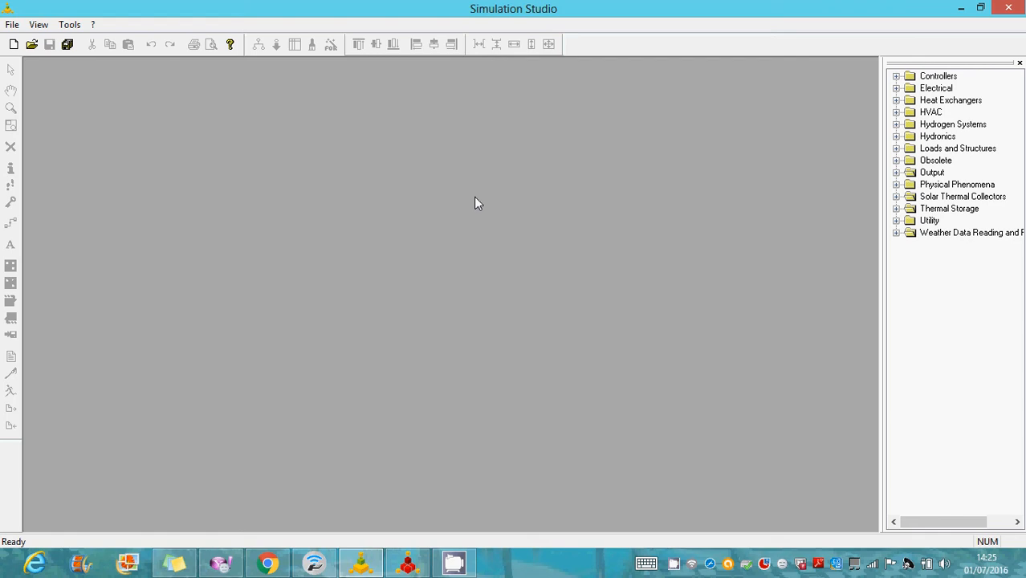
Create a new empty TRNSYS project and maximize its project window.
{"action": "left_click", "coordinate": [16, 44]}
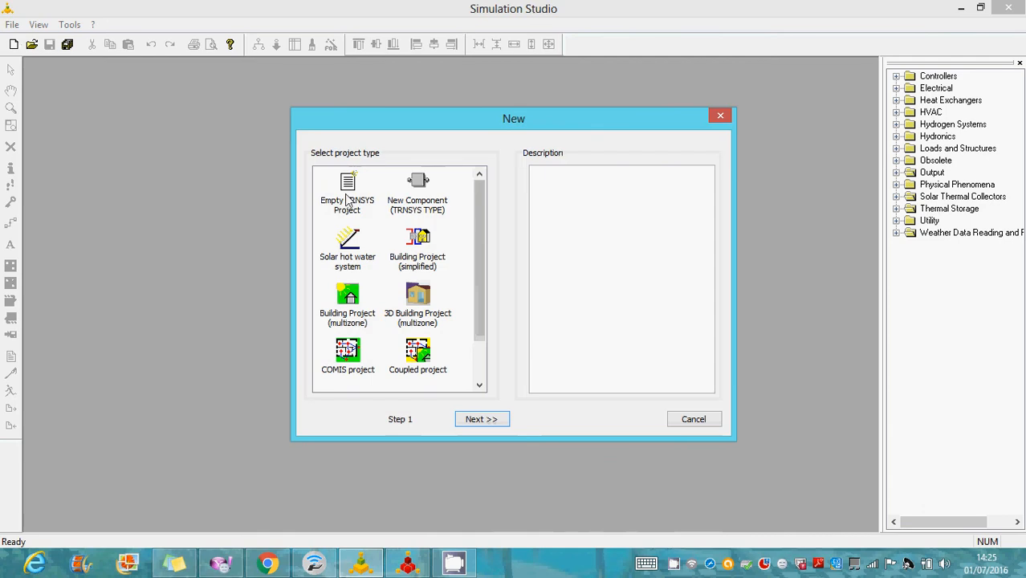
{"action": "left_click", "coordinate": [353, 201]}
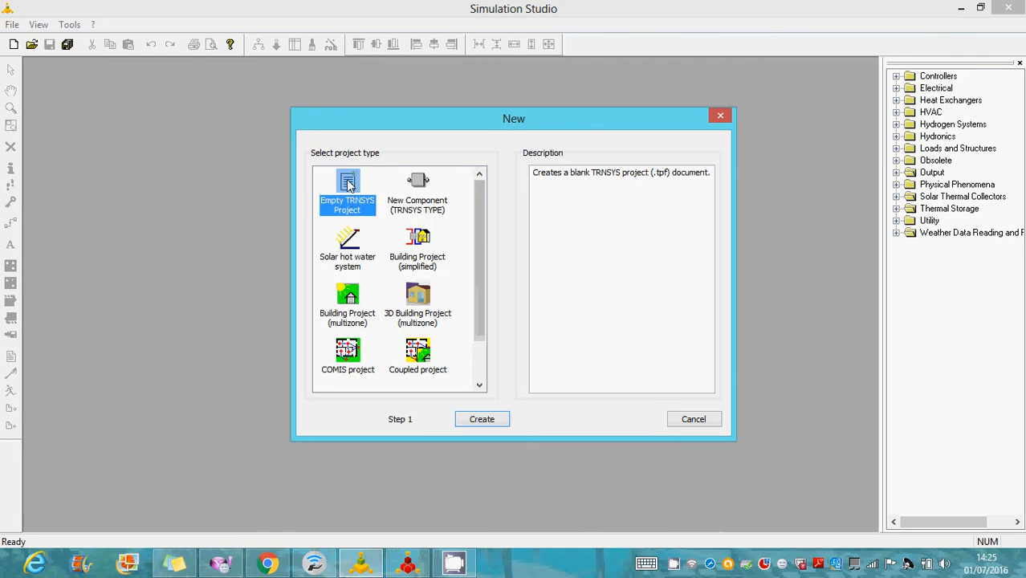
{"action": "double_click", "coordinate": [348, 182]}
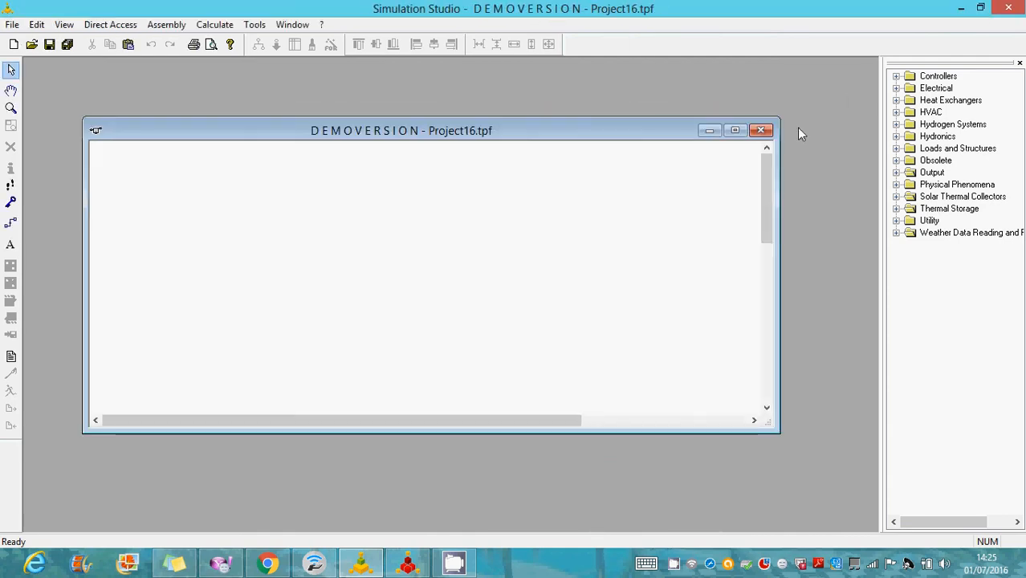
{"action": "left_click", "coordinate": [734, 131]}
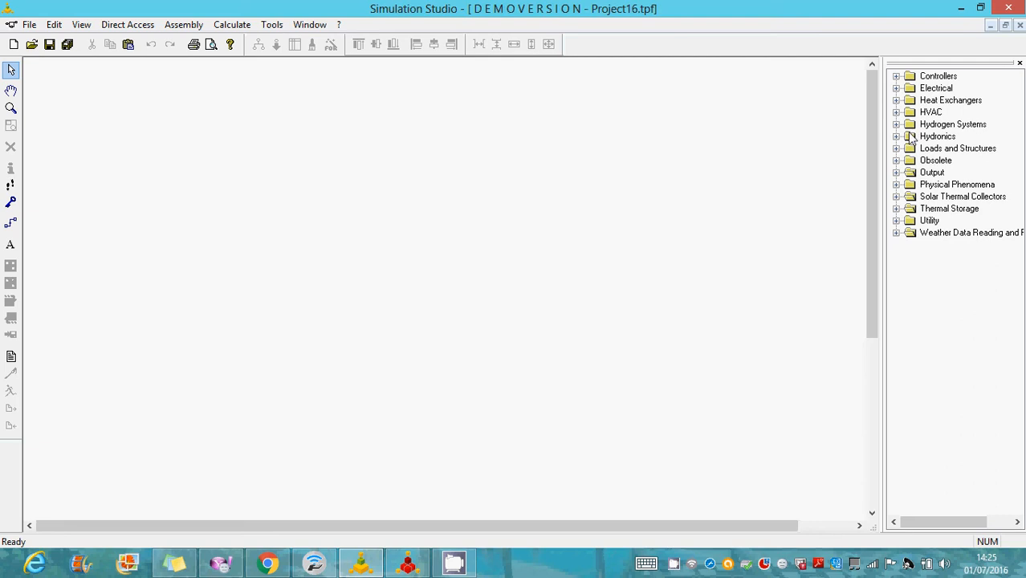
{"action": "left_click", "coordinate": [895, 197]}
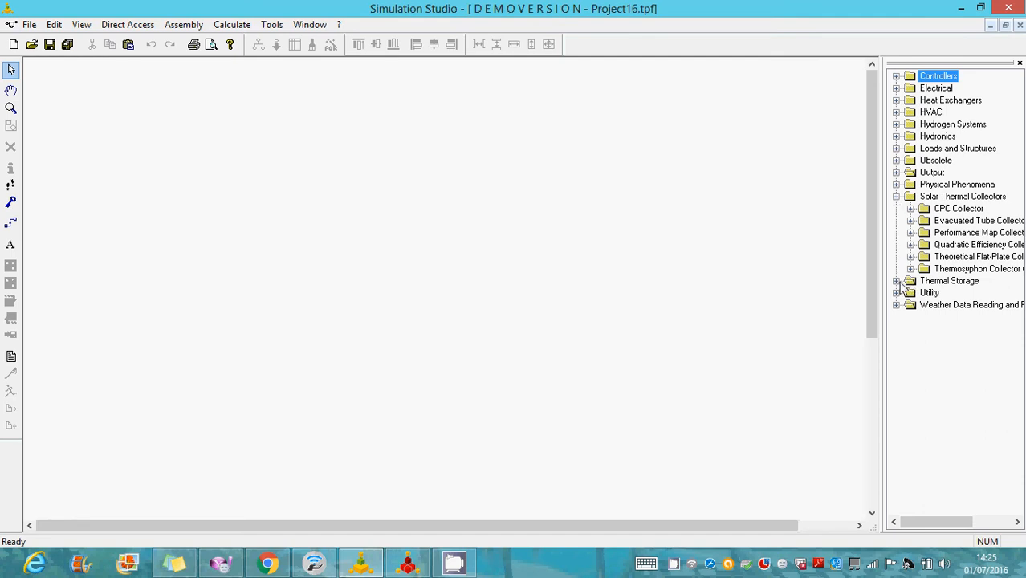
{"action": "left_click", "coordinate": [896, 197]}
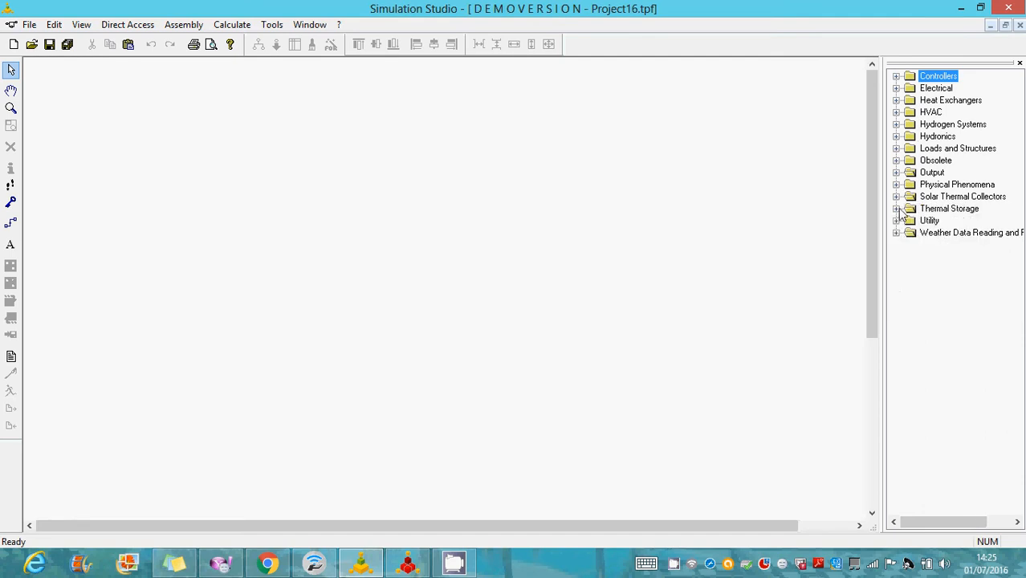
{"action": "left_click", "coordinate": [897, 209]}
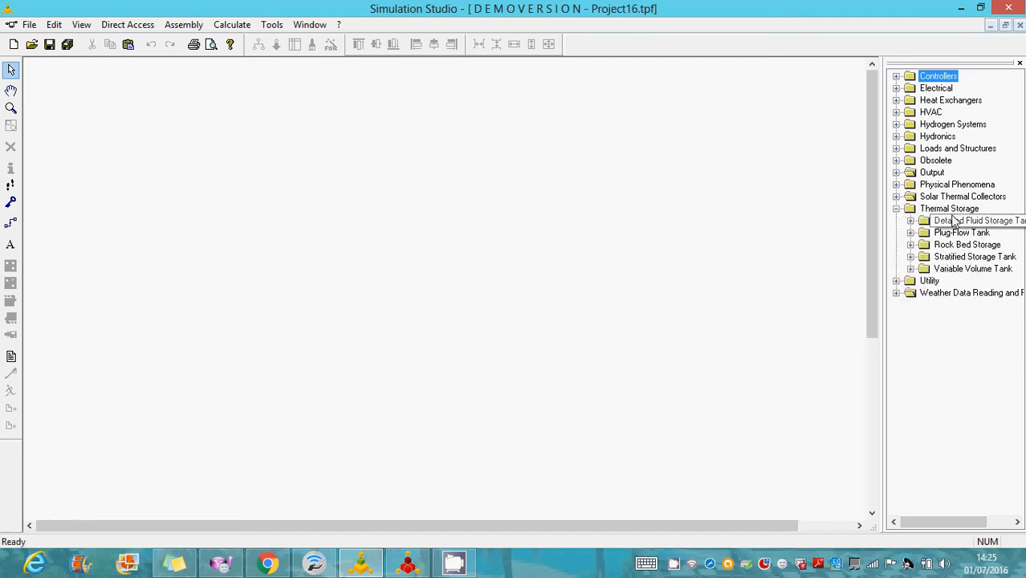
{"action": "left_click", "coordinate": [897, 209]}
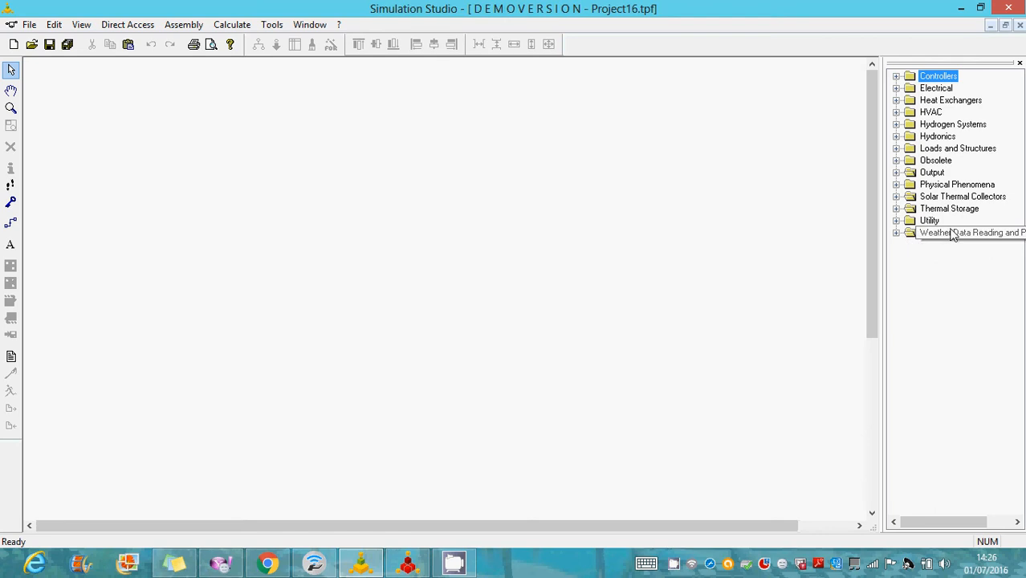
Place the Type1b quadratic efficiency collector with 2nd-order incidence angle modifiers in the upper-left area of the project canvas.
{"action": "left_click", "coordinate": [896, 196]}
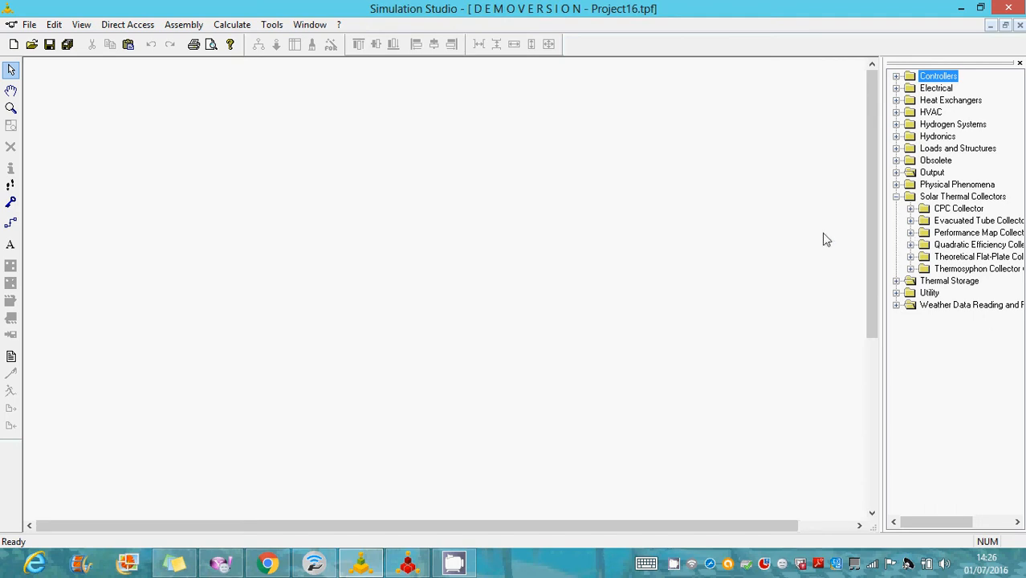
{"action": "left_click", "coordinate": [911, 244]}
{"action": "left_click_drag", "start_coordinate": [972, 276], "coordinate": [245, 207]}
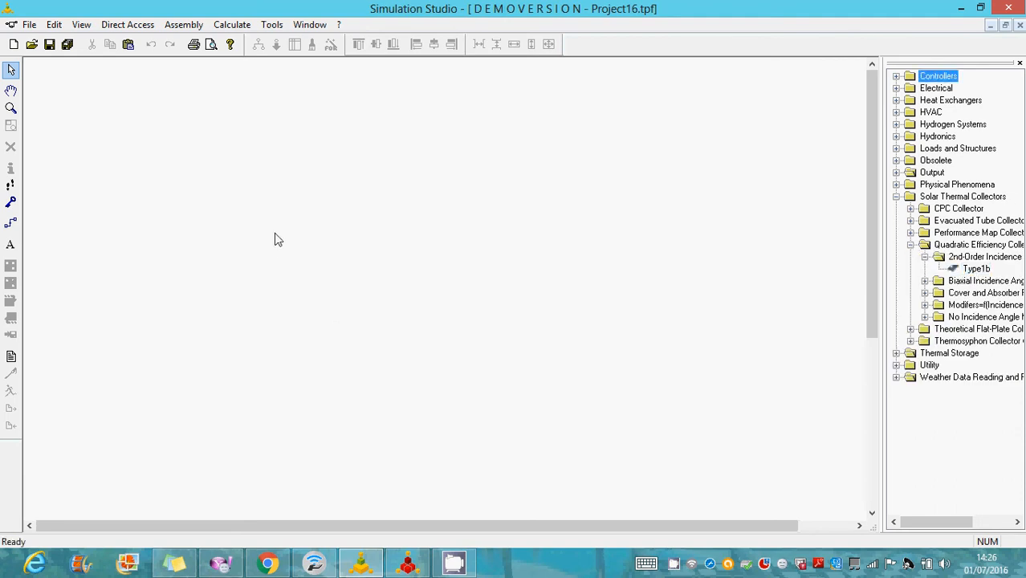
{"action": "left_click", "coordinate": [973, 269]}
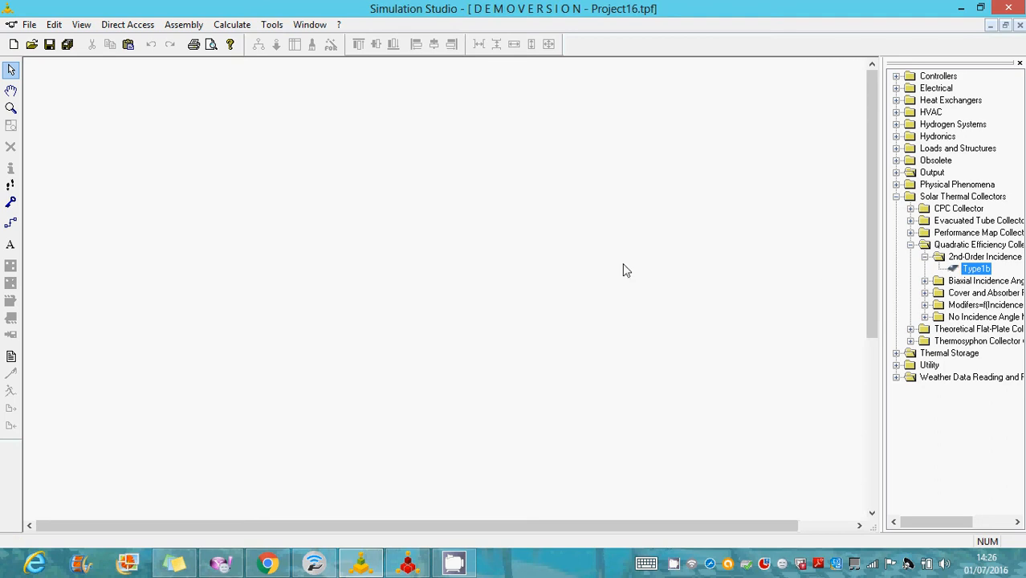
{"action": "left_click", "coordinate": [953, 273]}
{"action": "left_click_drag", "start_coordinate": [953, 272], "coordinate": [569, 276]}
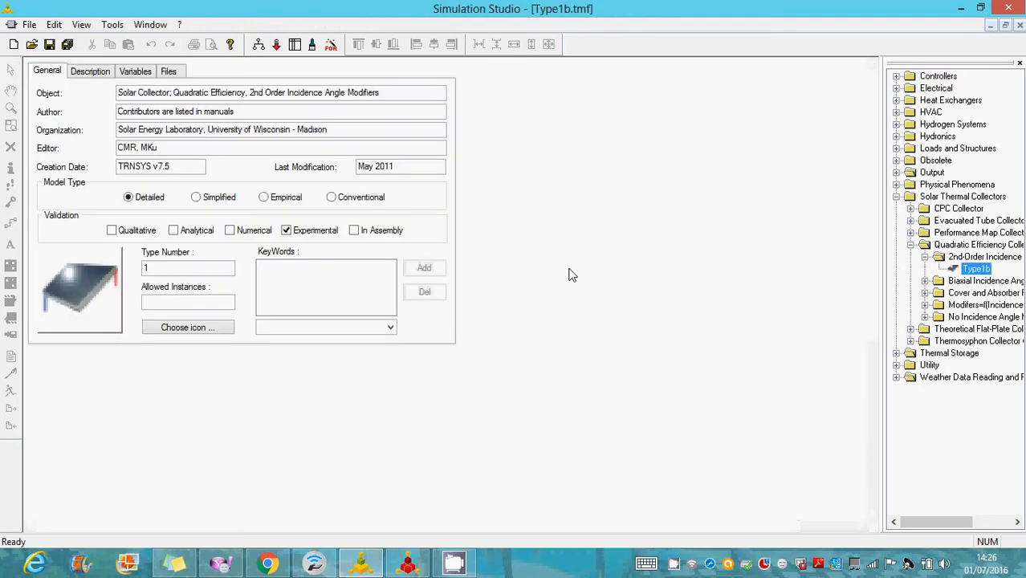
{"action": "left_click", "coordinate": [1020, 24]}
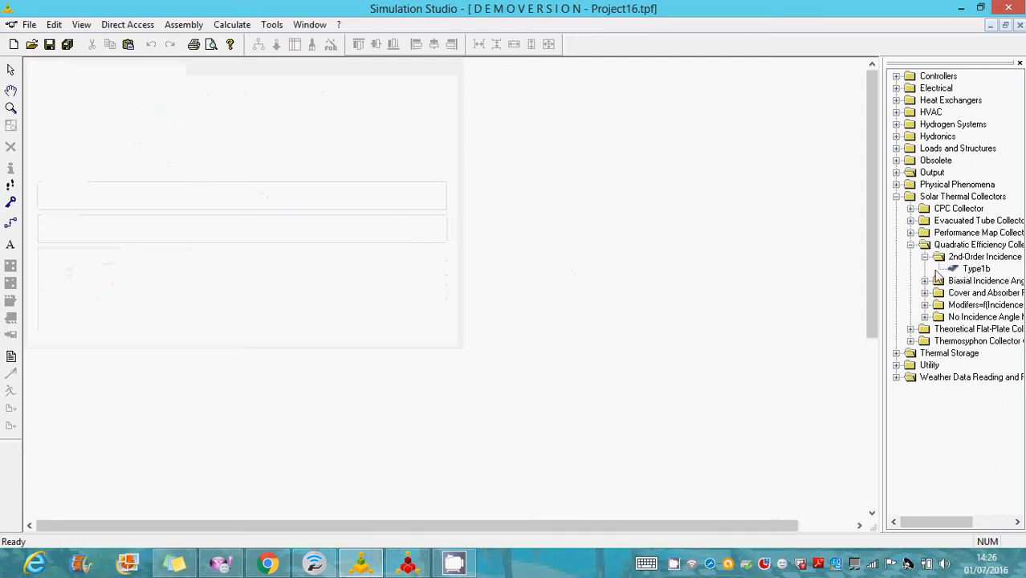
{"action": "left_click", "coordinate": [342, 267]}
{"action": "left_click_drag", "start_coordinate": [340, 265], "coordinate": [259, 201]}
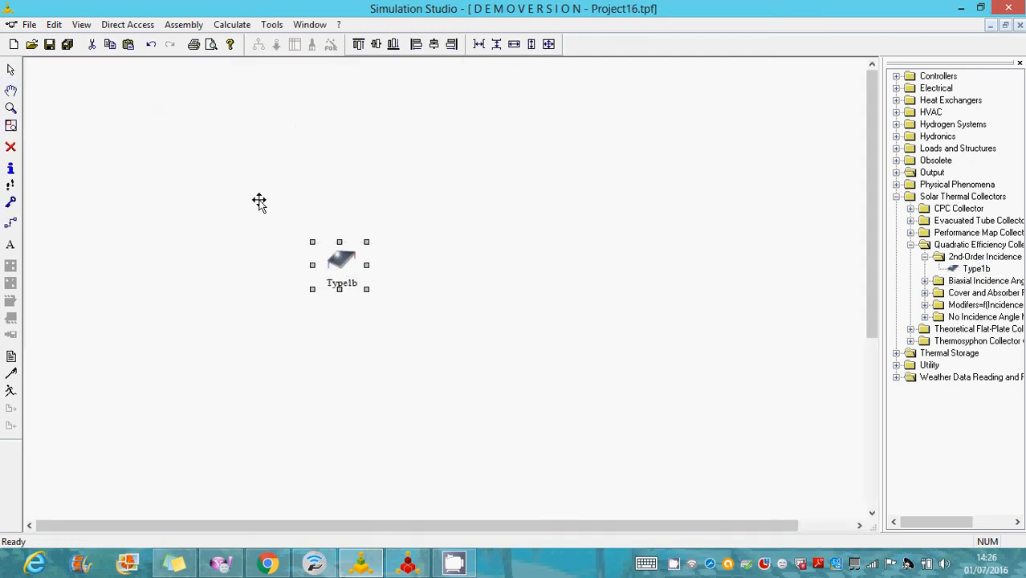
{"action": "left_click", "coordinate": [911, 245]}
{"action": "left_click", "coordinate": [896, 196]}
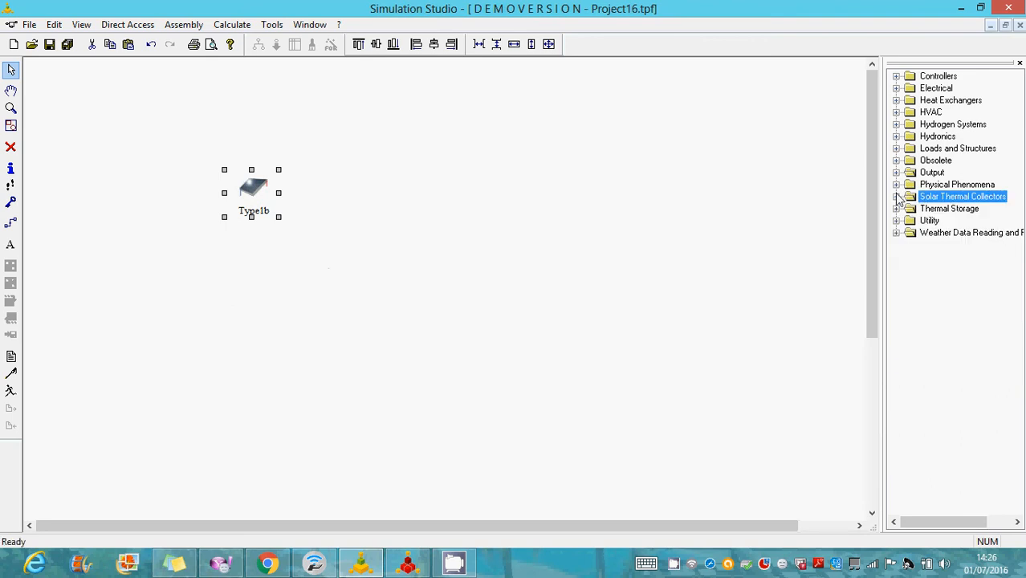
Add the Type114 single-speed pump from the Hydronics components directly below the Type1b collector.
{"action": "left_click", "coordinate": [896, 137]}
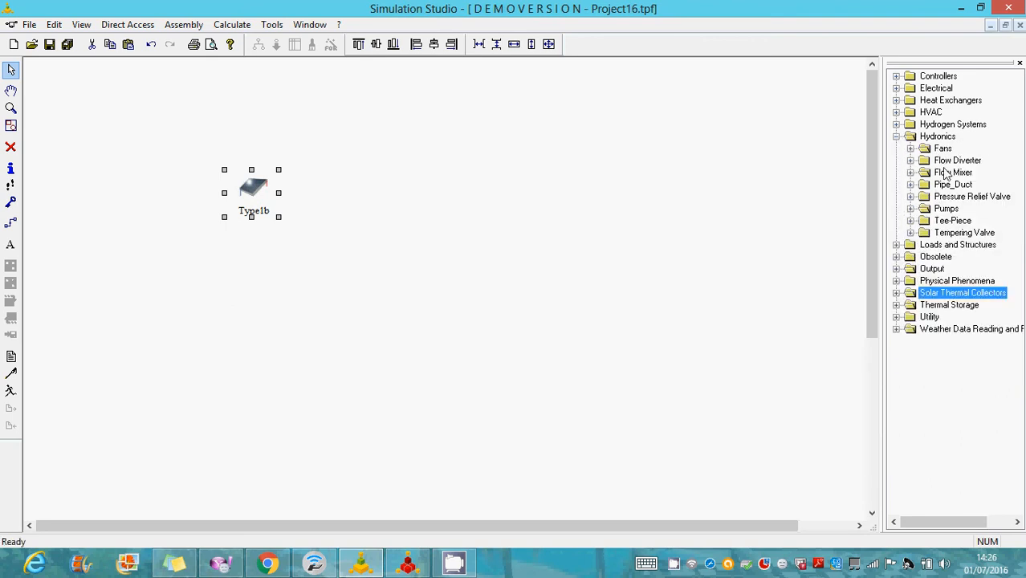
{"action": "left_click", "coordinate": [911, 208]}
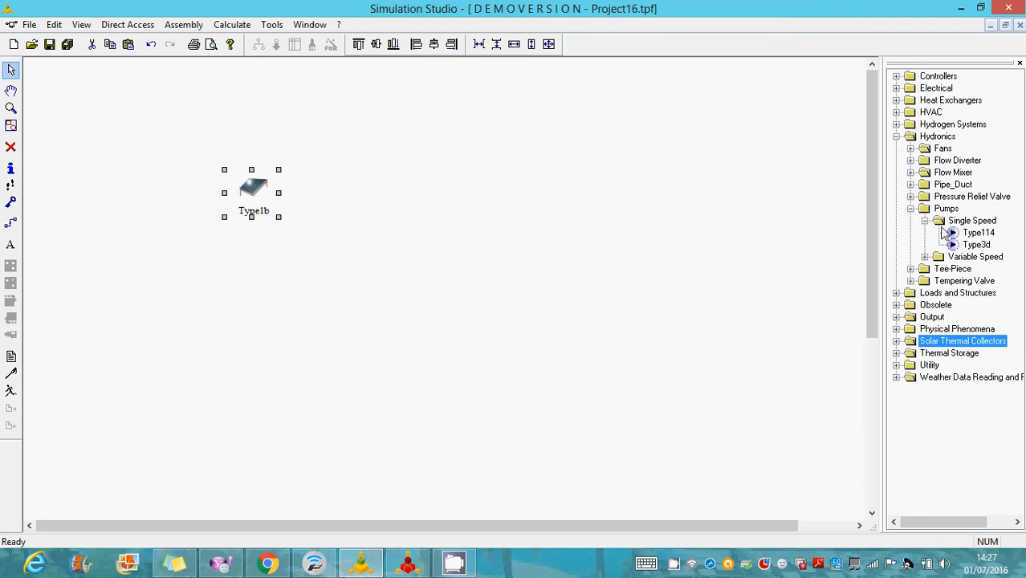
{"action": "left_click", "coordinate": [954, 233]}
{"action": "left_click", "coordinate": [952, 233]}
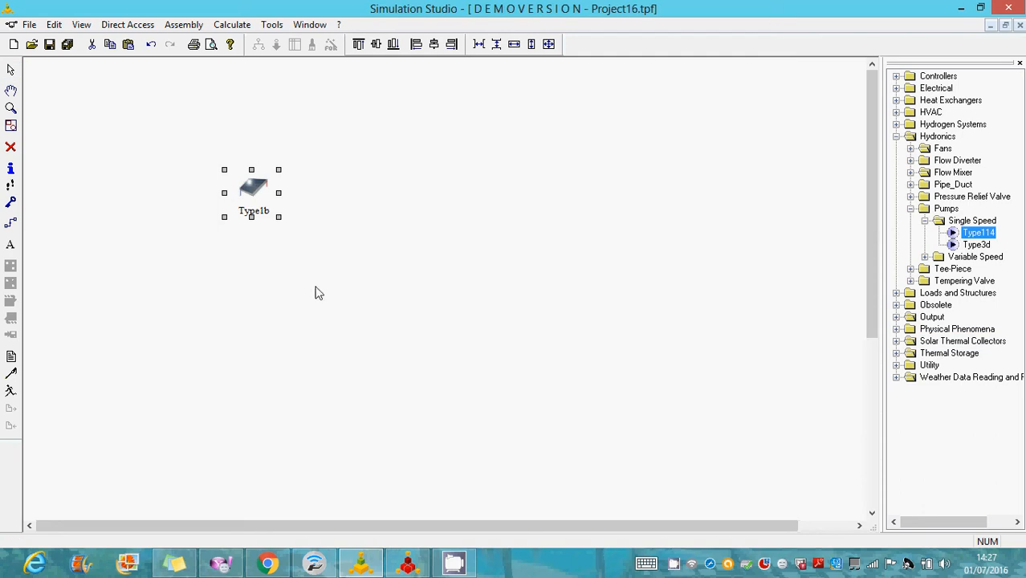
{"action": "left_click", "coordinate": [276, 290]}
{"action": "left_click_drag", "start_coordinate": [275, 291], "coordinate": [251, 291]}
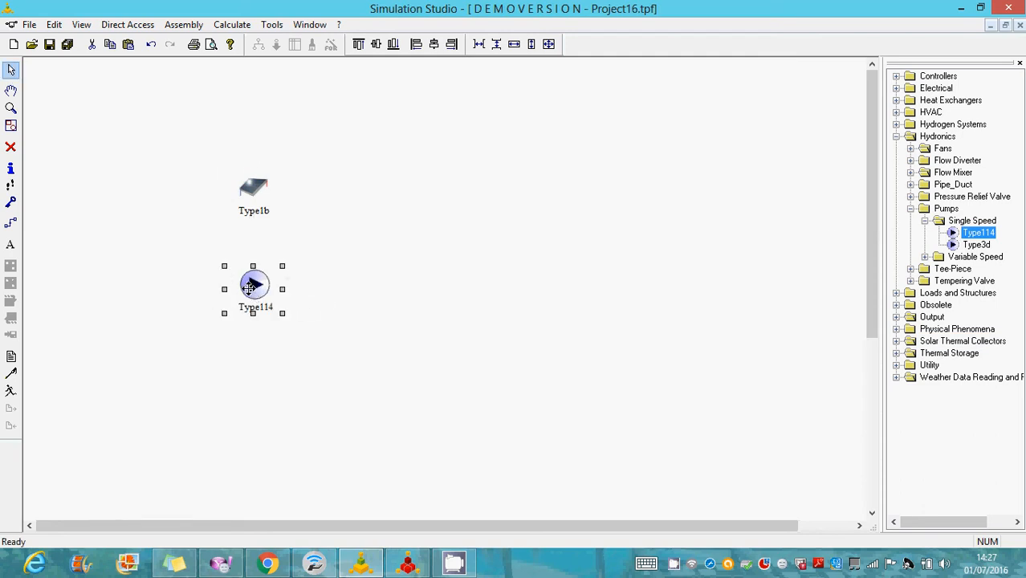
{"action": "left_click", "coordinate": [910, 209]}
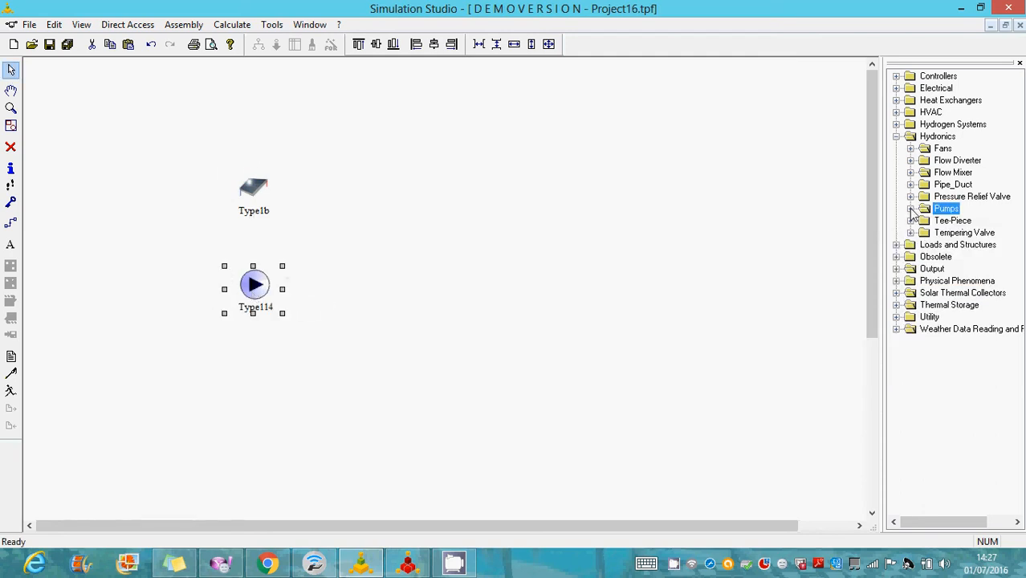
{"action": "left_click", "coordinate": [896, 137]}
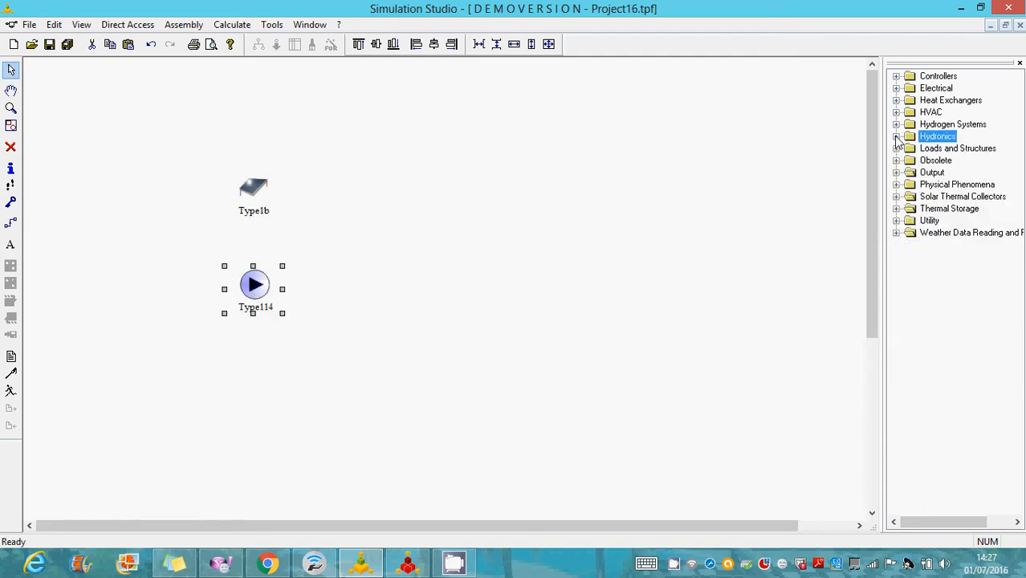
Add the Type14b water draw forcing function from the Utility components below the Type114 pump.
{"action": "left_click", "coordinate": [896, 221]}
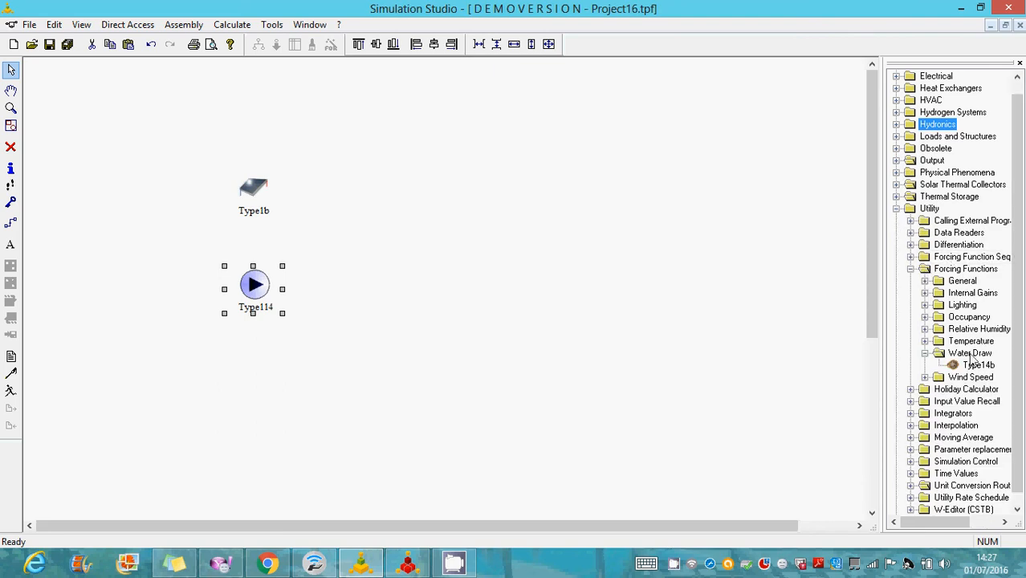
{"action": "left_click", "coordinate": [968, 368]}
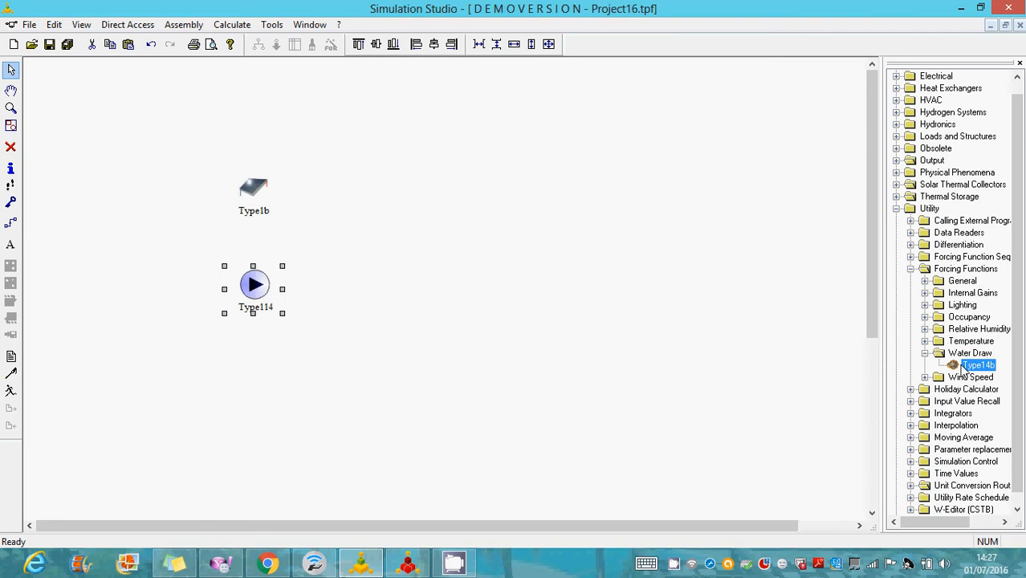
{"action": "left_click_drag", "start_coordinate": [383, 380], "coordinate": [262, 372]}
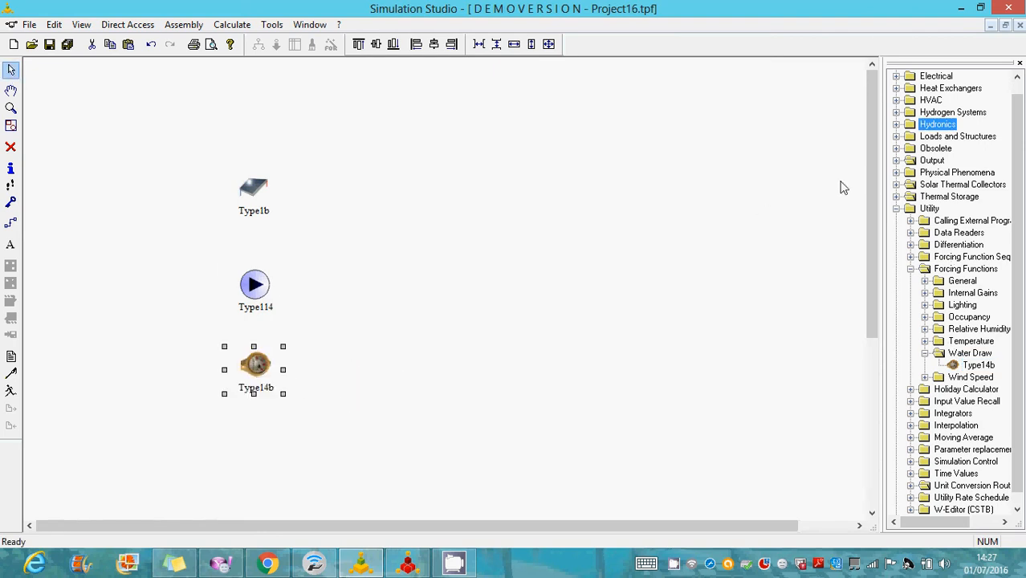
{"action": "left_click", "coordinate": [896, 207]}
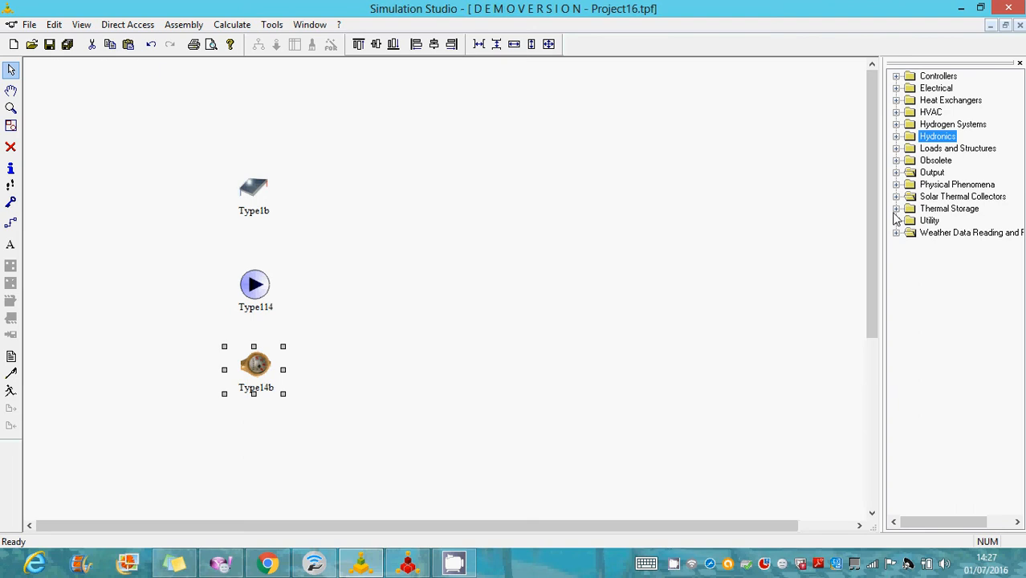
Place the Type15-2 weather data reader in TMY2 standard format beside the Type1b collector, opposite the empty part of the canvas.
{"action": "left_click", "coordinate": [897, 233]}
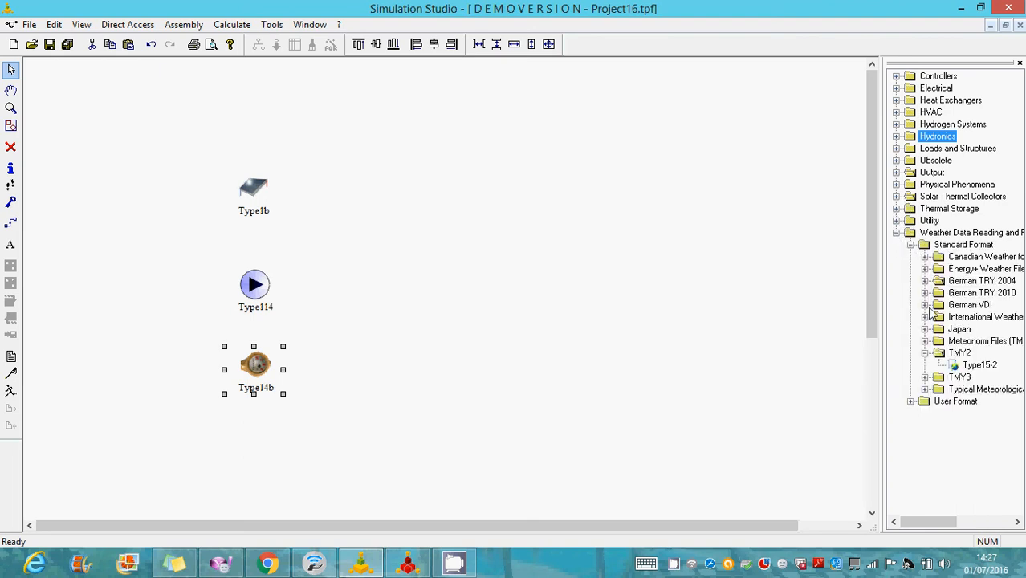
{"action": "left_click", "coordinate": [966, 366]}
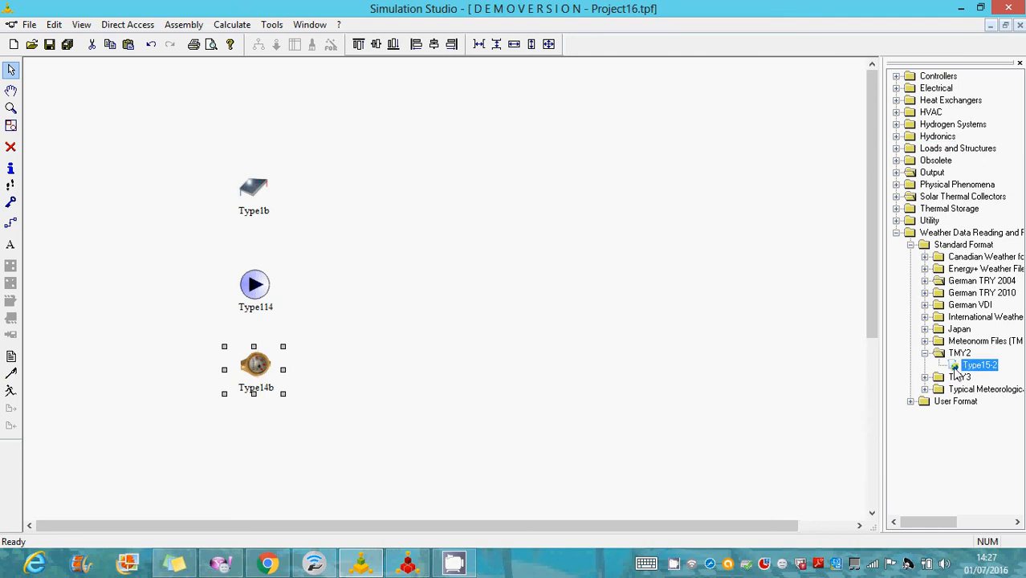
{"action": "left_click", "coordinate": [157, 154]}
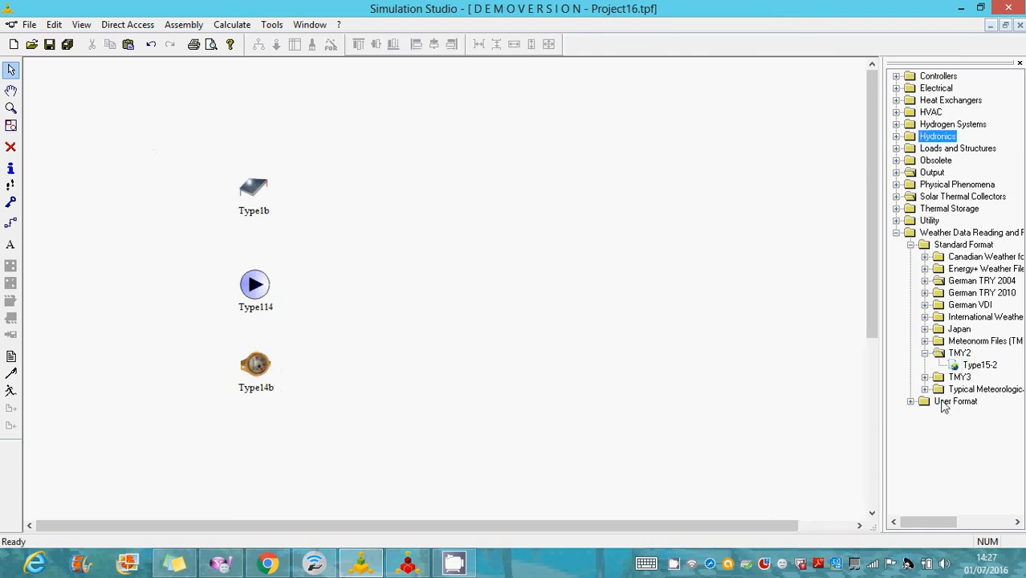
{"action": "left_click_drag", "start_coordinate": [974, 366], "coordinate": [594, 352]}
{"action": "left_click", "coordinate": [964, 366]}
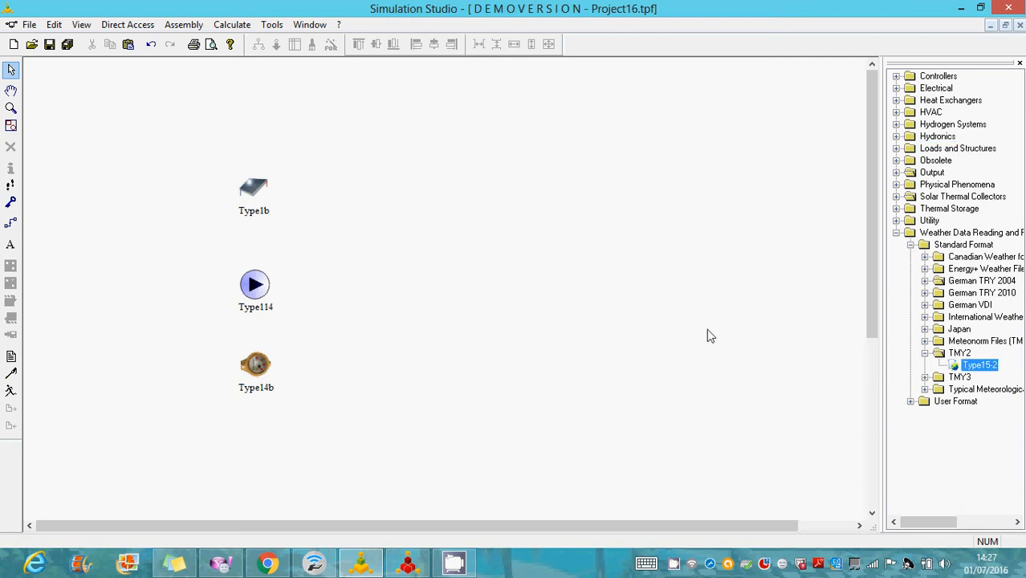
{"action": "left_click_drag", "start_coordinate": [956, 365], "coordinate": [604, 301]}
{"action": "left_click_drag", "start_coordinate": [986, 367], "coordinate": [90, 200]}
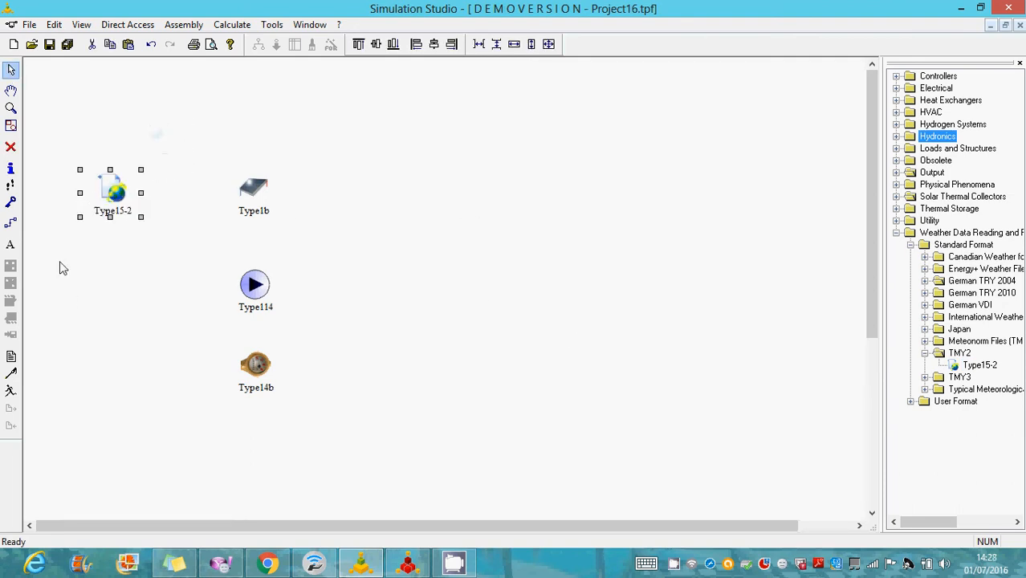
Link Type15-2 to Type1b, connecting dry bulb temperature to ambient temperature and total tilted surface radiation for surface to incident radiation.
{"action": "left_click", "coordinate": [12, 222]}
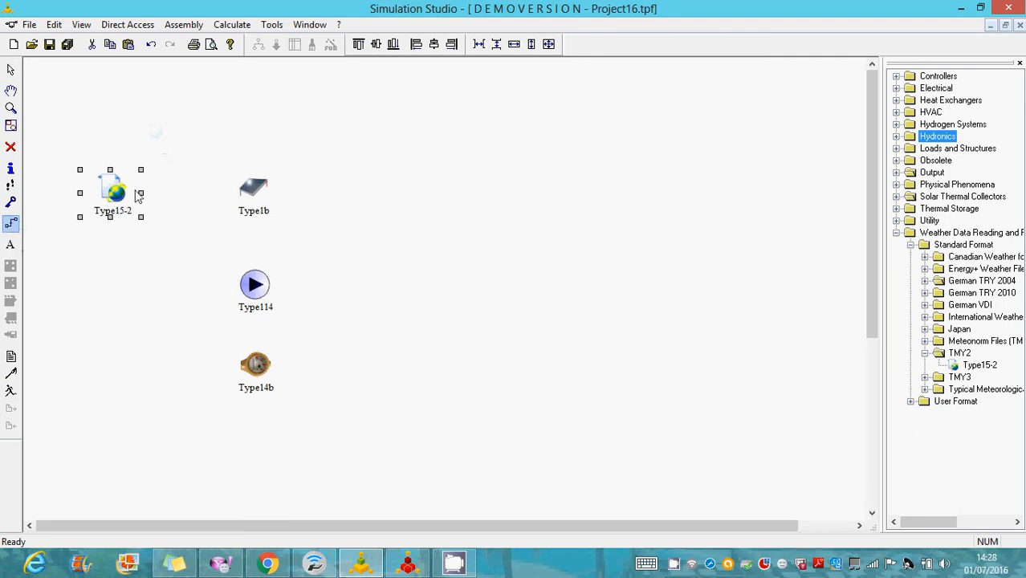
{"action": "left_click_drag", "start_coordinate": [141, 196], "coordinate": [235, 195]}
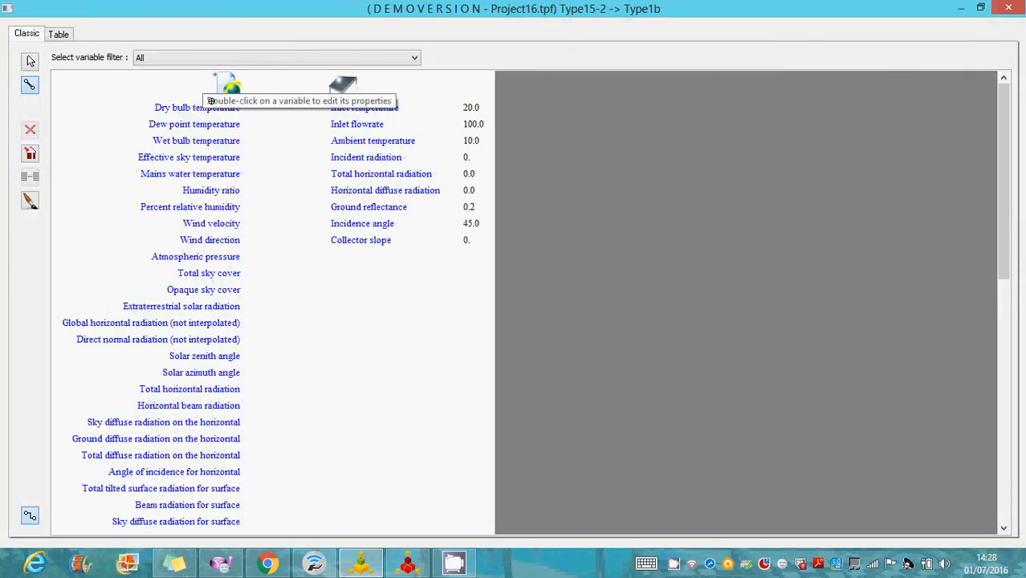
{"action": "left_click", "coordinate": [234, 108]}
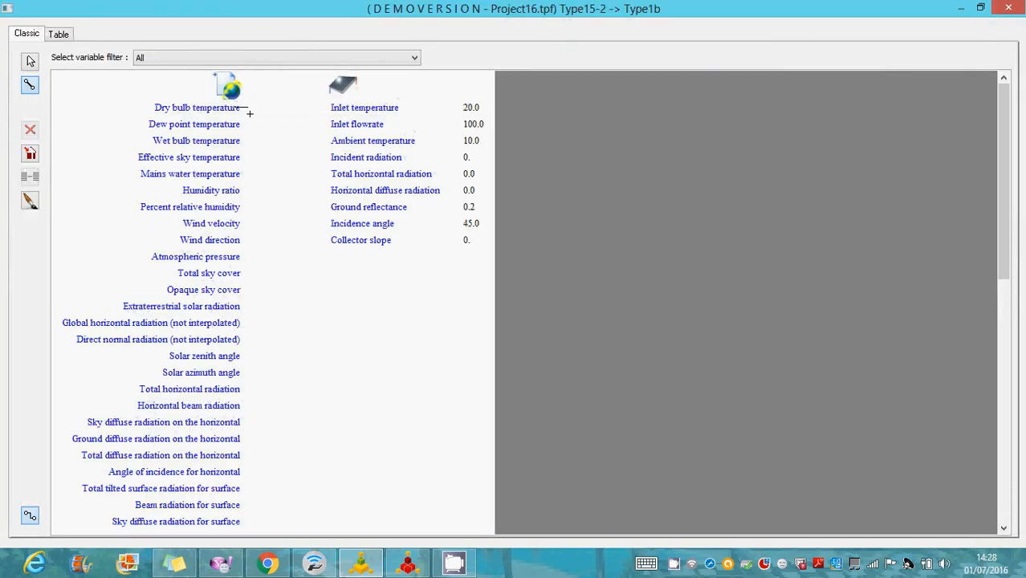
{"action": "left_click", "coordinate": [341, 145]}
{"action": "left_click", "coordinate": [341, 143]}
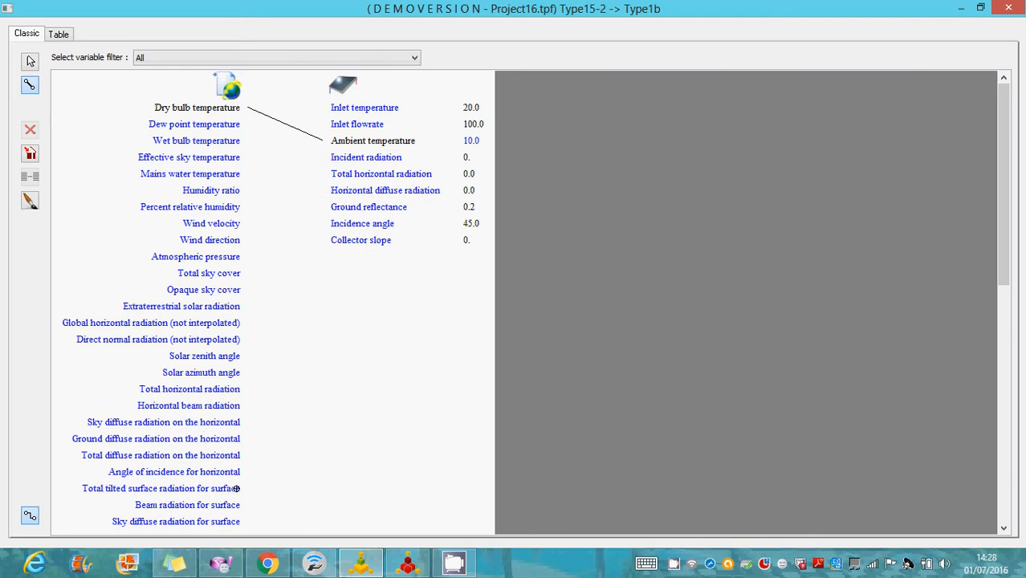
{"action": "left_click", "coordinate": [346, 155]}
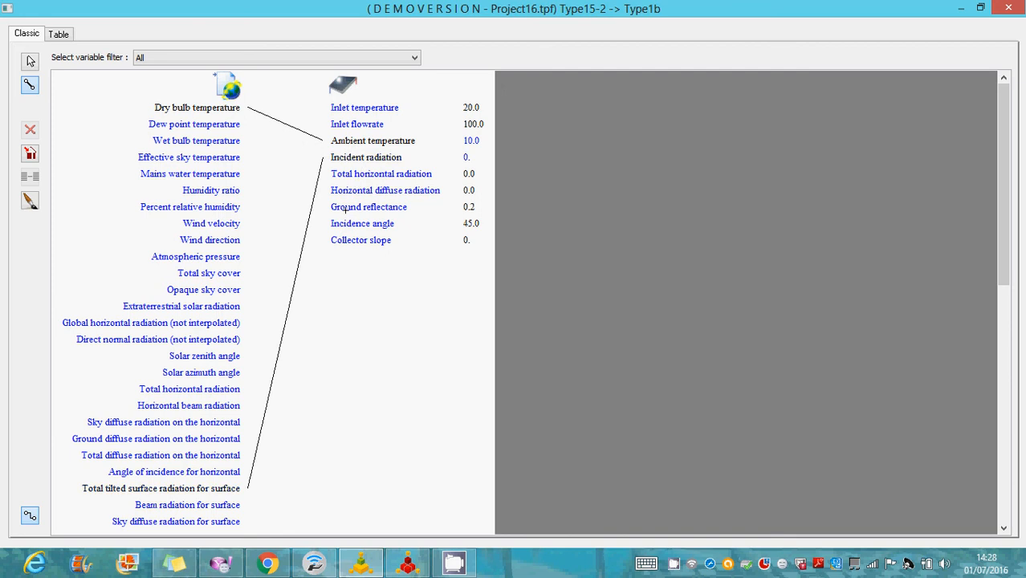
Connect the weather reader's total horizontal radiation to the collector's total horizontal radiation, and total diffuse radiation on the horizontal to horizontal diffuse radiation.
{"action": "left_click", "coordinate": [238, 388]}
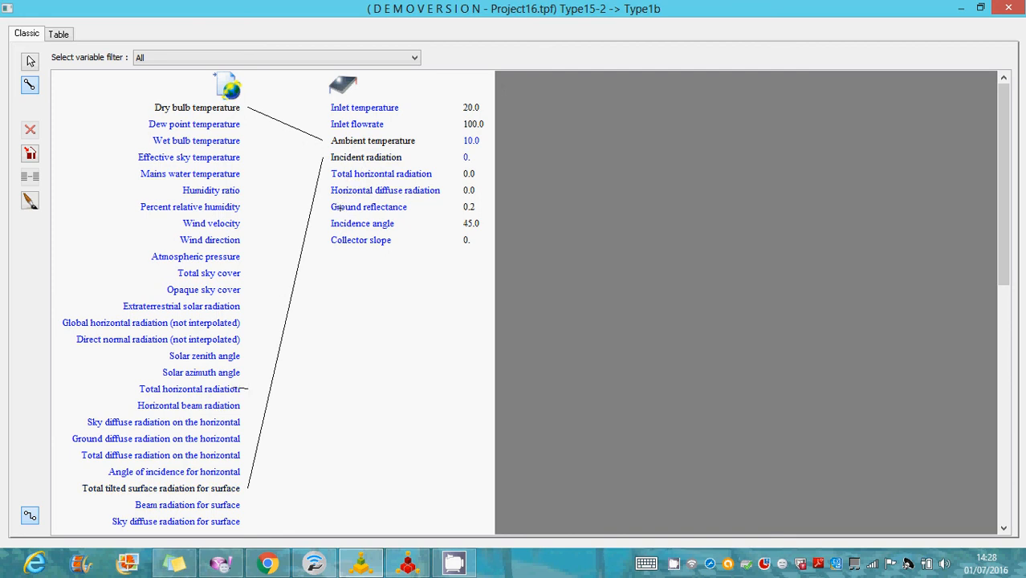
{"action": "left_click", "coordinate": [365, 176]}
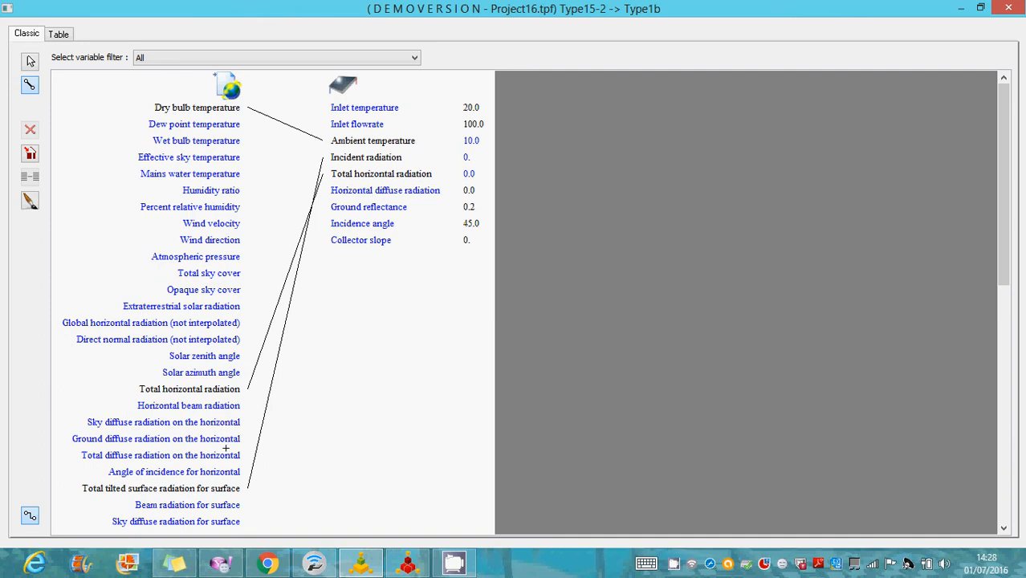
{"action": "left_click", "coordinate": [236, 454]}
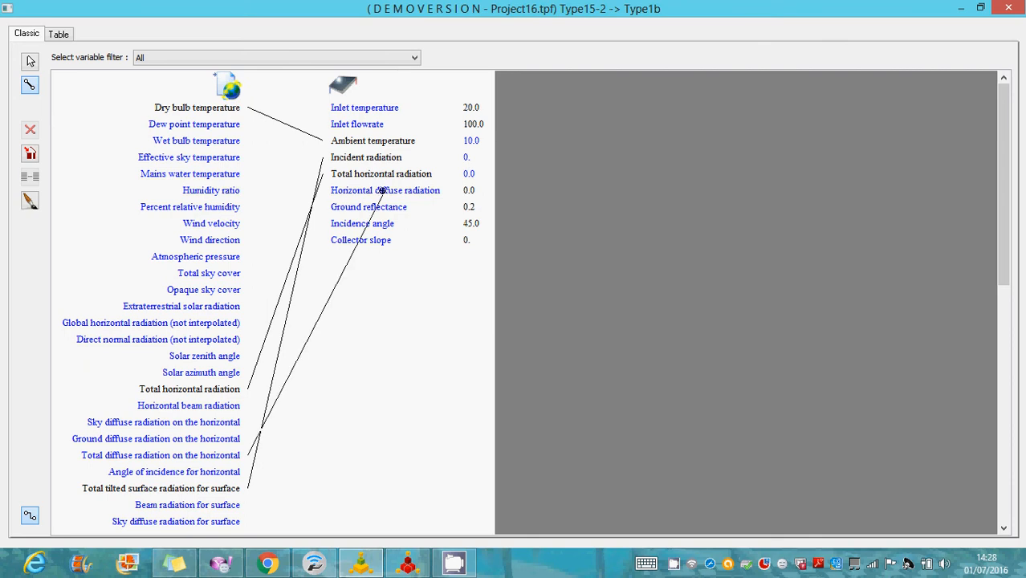
{"action": "left_click", "coordinate": [384, 190]}
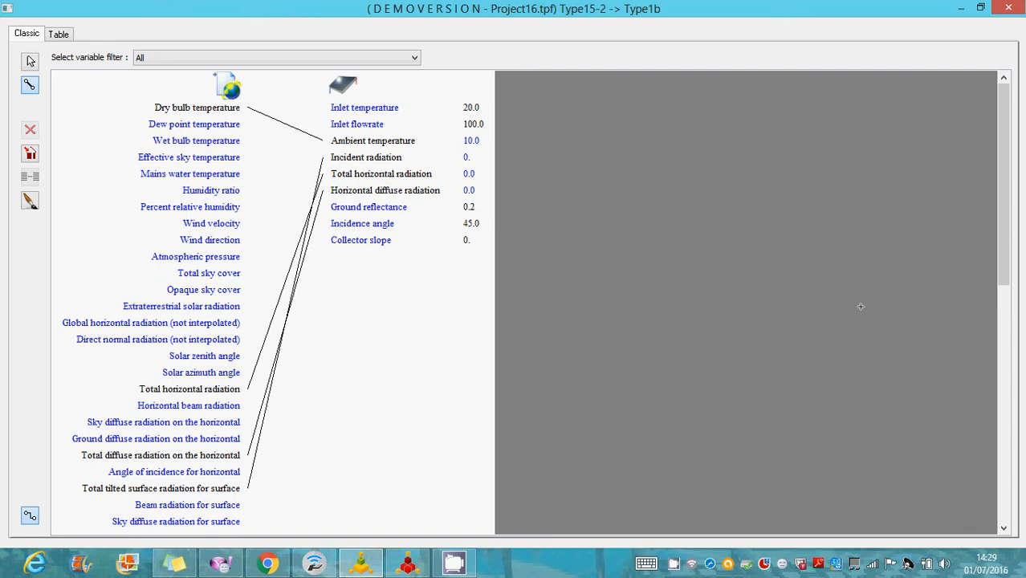
Connect angle of incidence for surface to the collector's incidence angle and slope of surface to collector slope, and close the Type15-2 to Type1b link window.
{"action": "left_click_drag", "start_coordinate": [1004, 133], "coordinate": [1004, 171]}
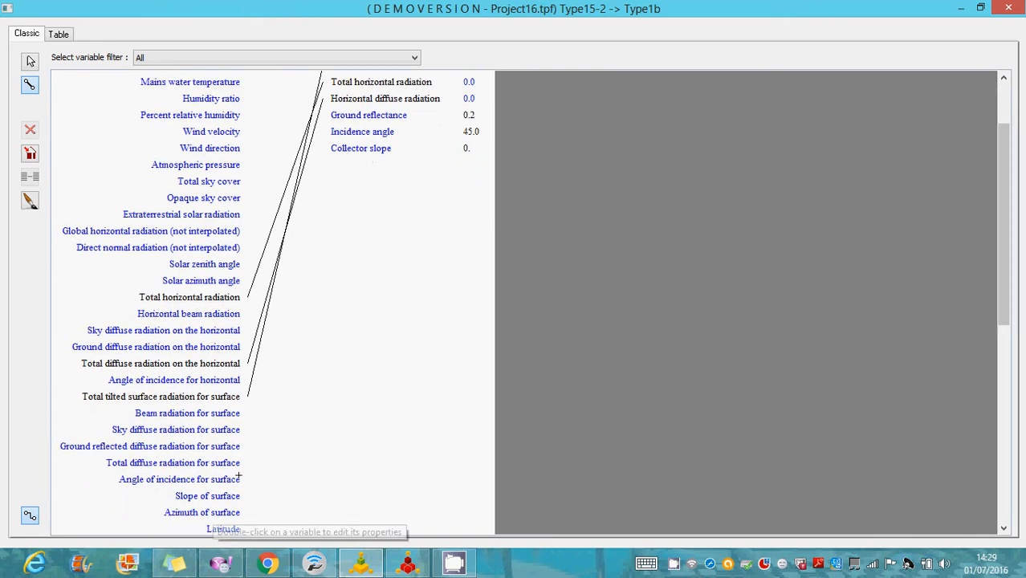
{"action": "left_click", "coordinate": [404, 132]}
{"action": "left_click", "coordinate": [239, 480]}
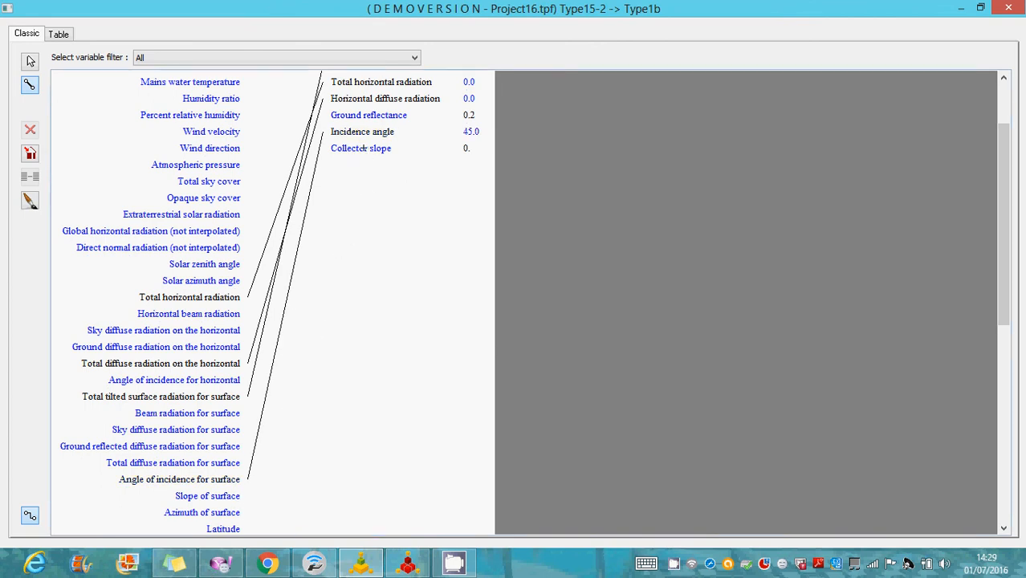
{"action": "left_click", "coordinate": [355, 148]}
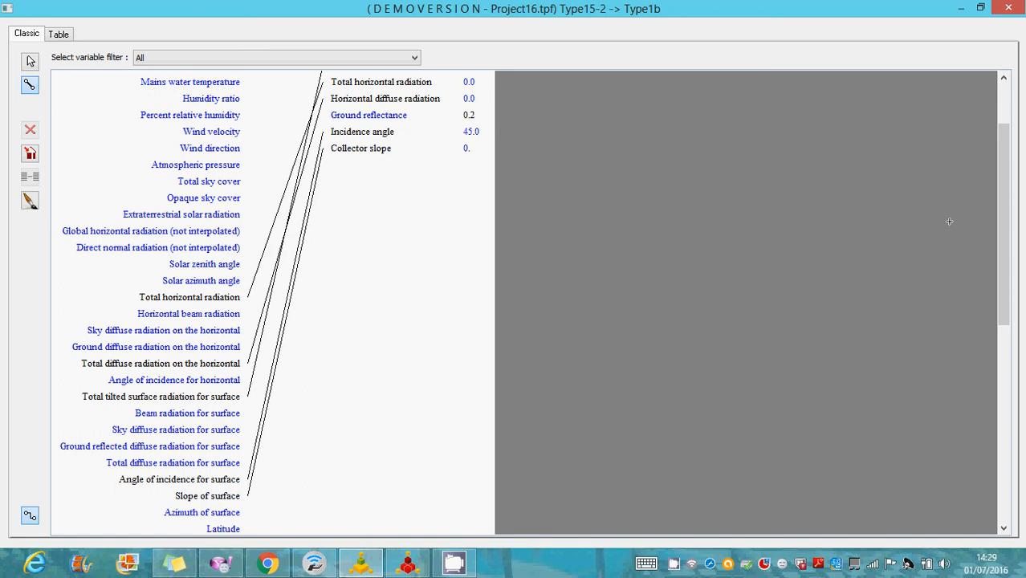
{"action": "left_click", "coordinate": [1004, 90]}
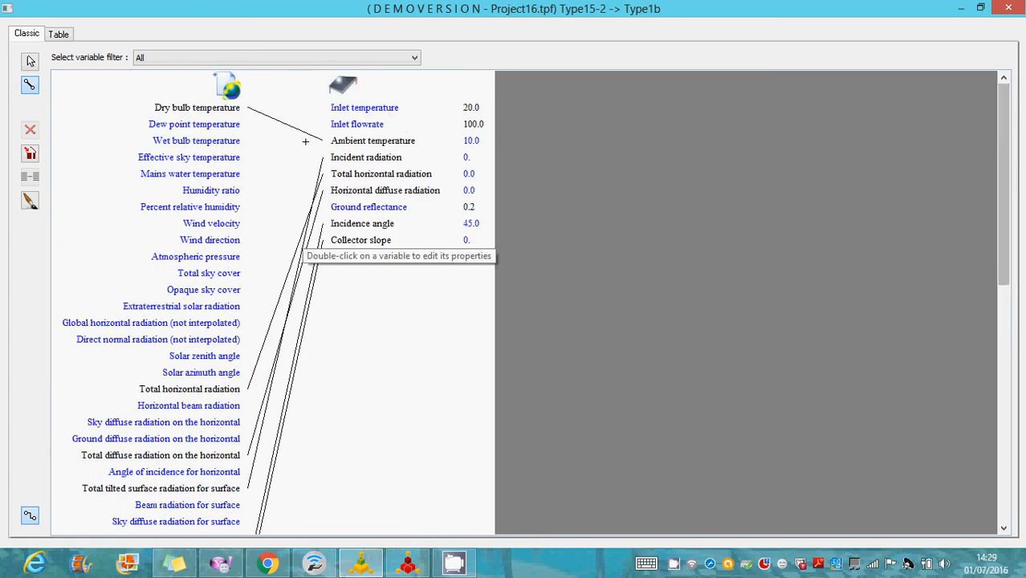
{"action": "left_click", "coordinate": [1008, 8]}
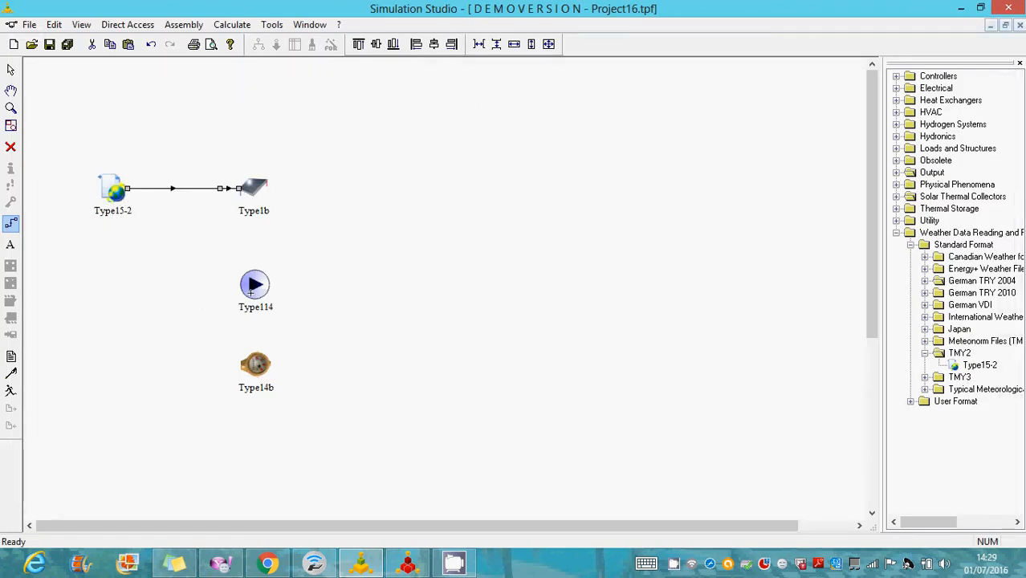
Link the Type114 pump to Type1b, connecting outlet fluid temperature to inlet temperature and outlet flow rate to inlet flowrate.
{"action": "left_click_drag", "start_coordinate": [252, 283], "coordinate": [261, 198]}
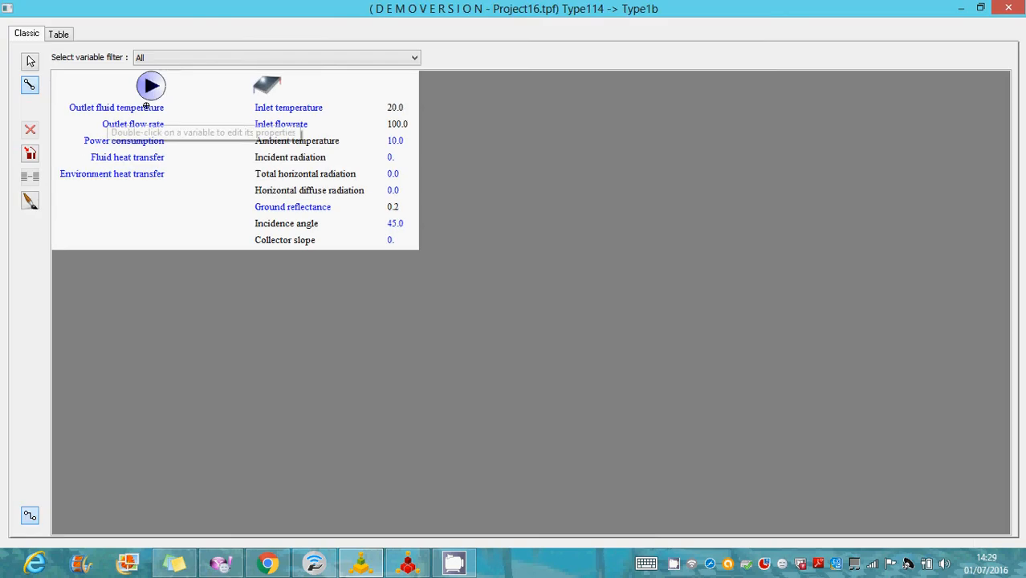
{"action": "left_click", "coordinate": [160, 106]}
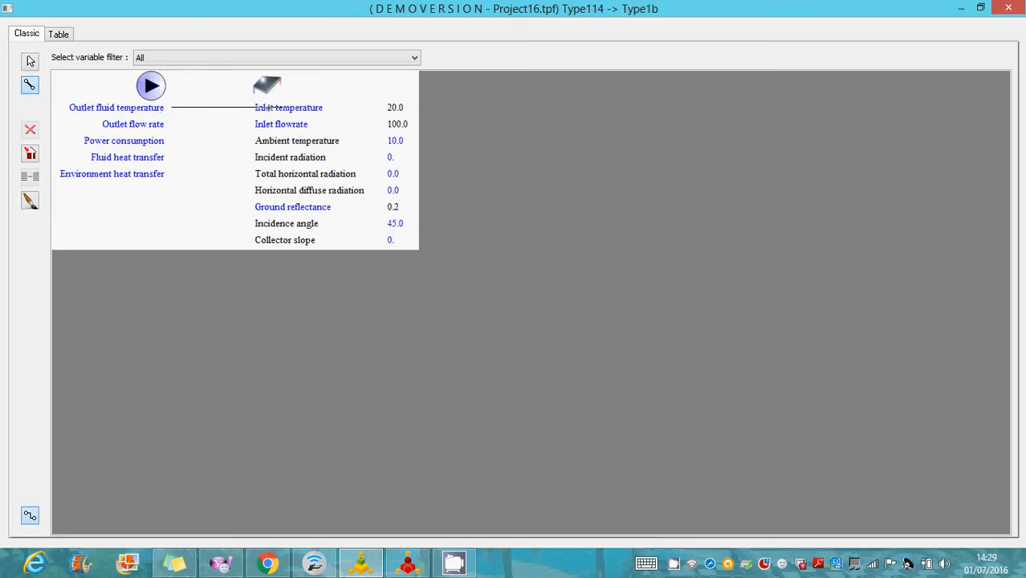
{"action": "left_click", "coordinate": [131, 124]}
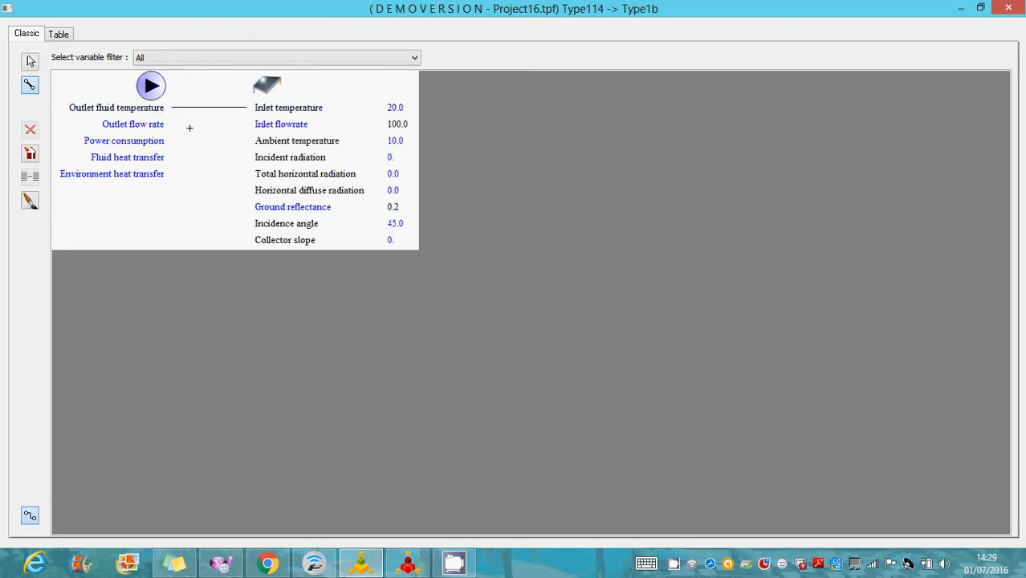
{"action": "left_click", "coordinate": [280, 123]}
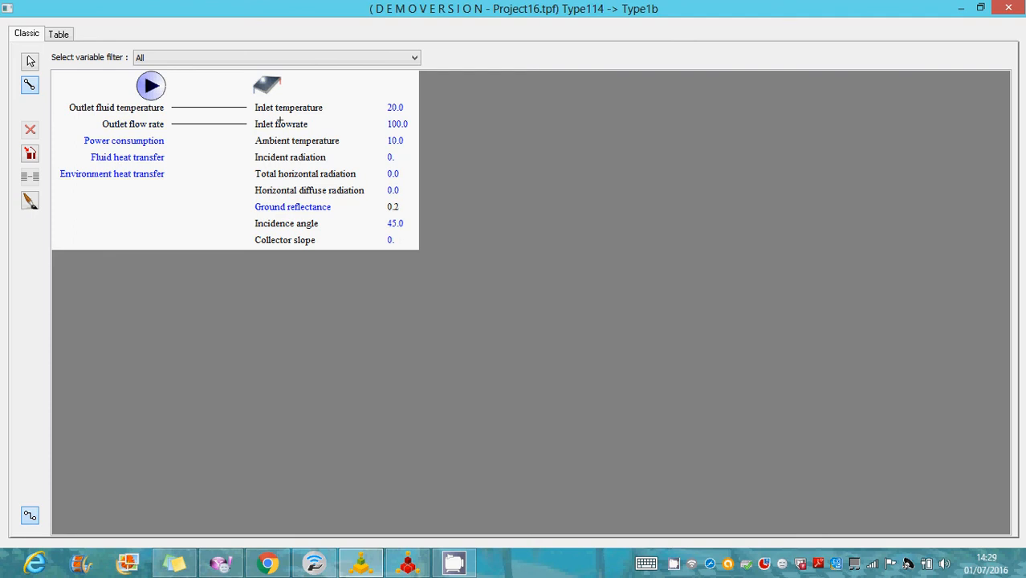
{"action": "left_click", "coordinate": [1005, 8]}
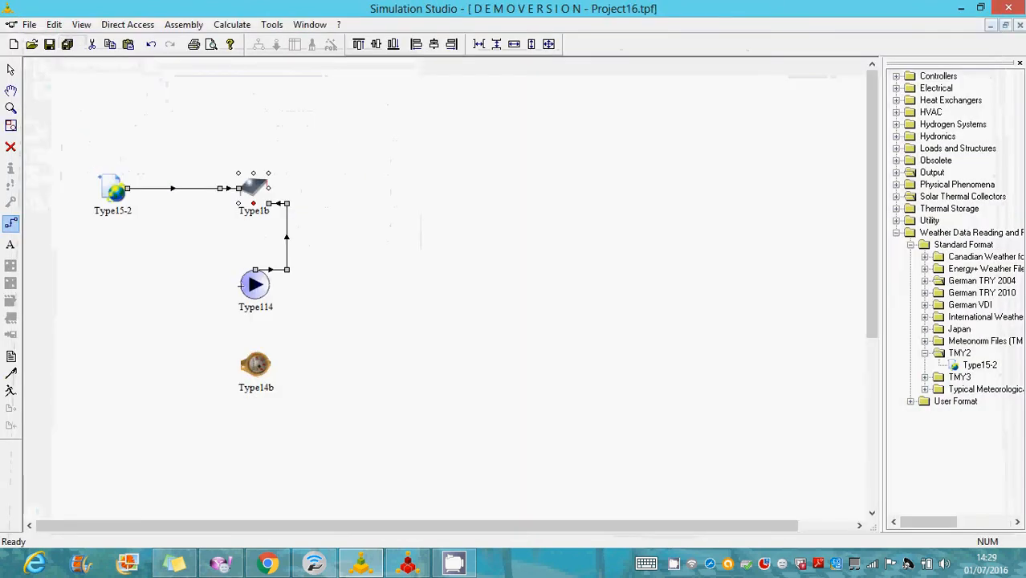
Link Type14b to the Type114 pump, connecting average water draw to inlet fluid flow rate.
{"action": "left_click", "coordinate": [256, 363]}
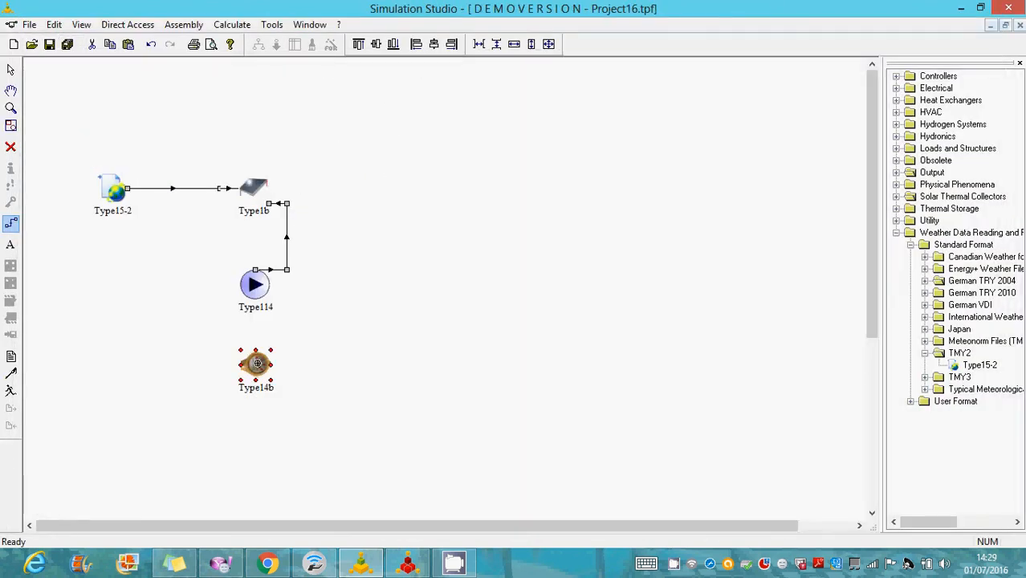
{"action": "left_click_drag", "start_coordinate": [254, 358], "coordinate": [253, 291]}
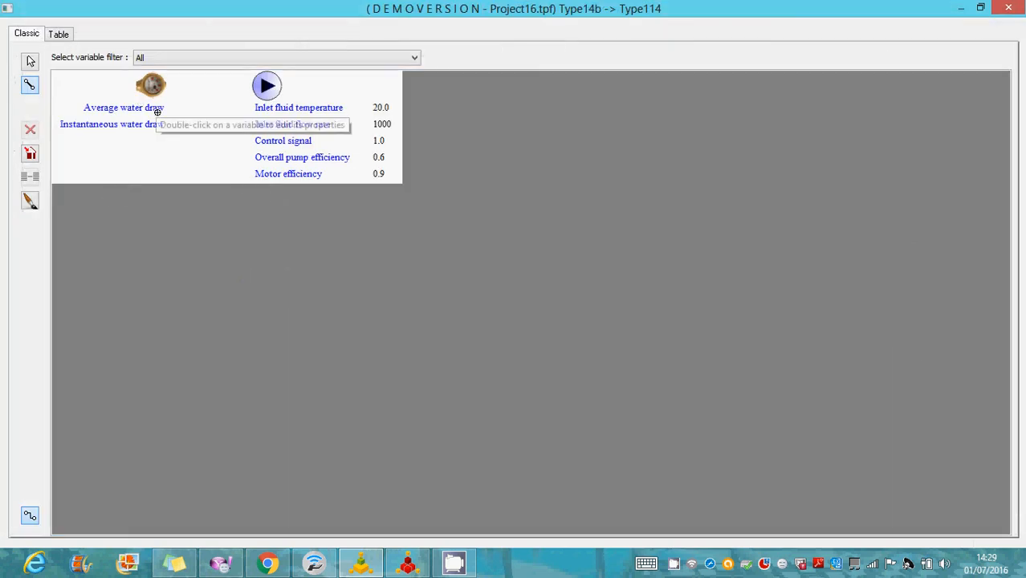
{"action": "mouse_move", "coordinate": [157, 113]}
{"action": "left_mouse_down"}
{"action": "mouse_move", "coordinate": [243, 110]}
{"action": "mouse_move", "coordinate": [257, 123]}
{"action": "left_mouse_up"}
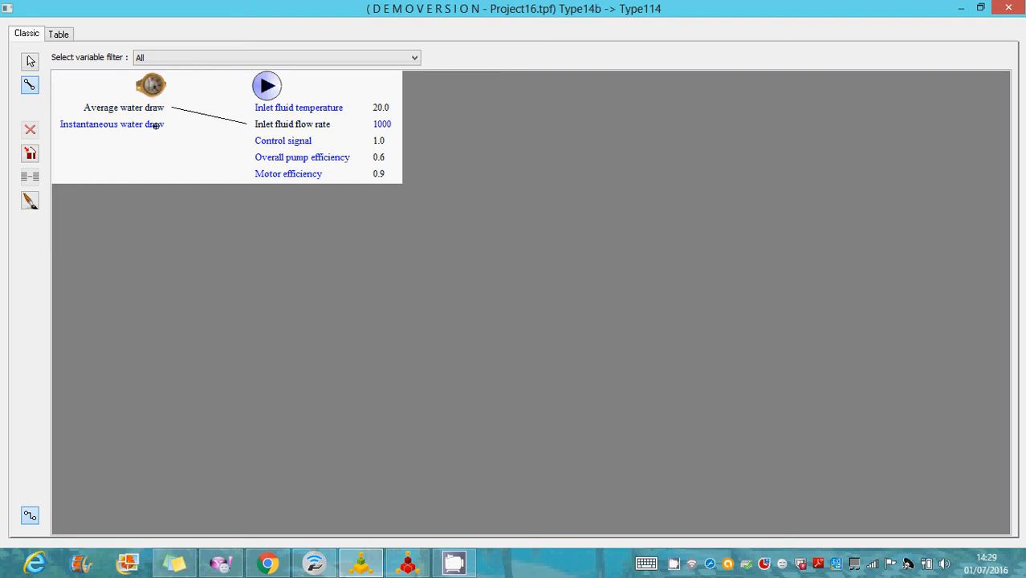
{"action": "left_click", "coordinate": [1008, 8]}
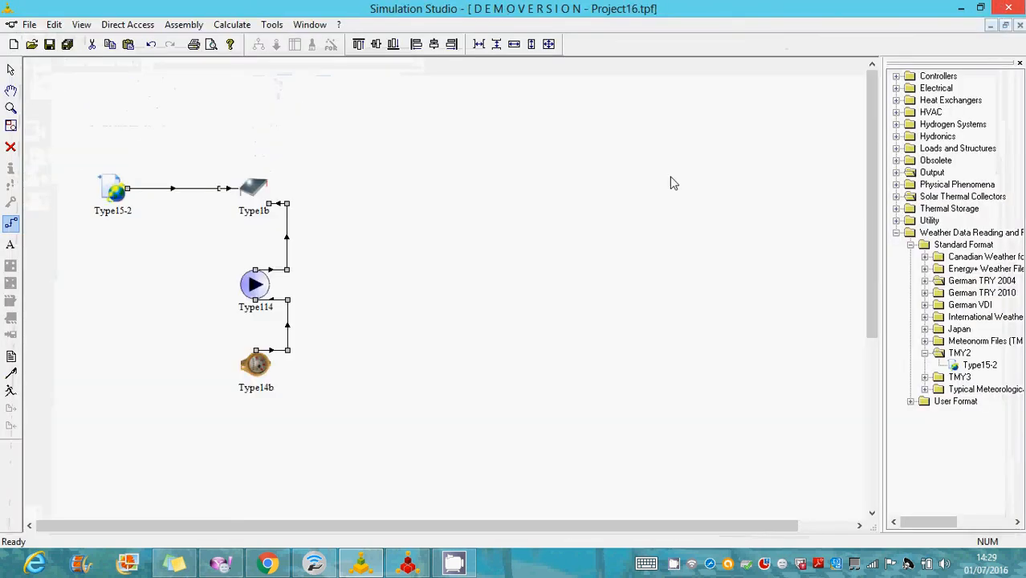
Open the Type14b forcing function in the function editor and set the second point's time to 8.
{"action": "left_click", "coordinate": [11, 70]}
{"action": "double_click", "coordinate": [250, 377]}
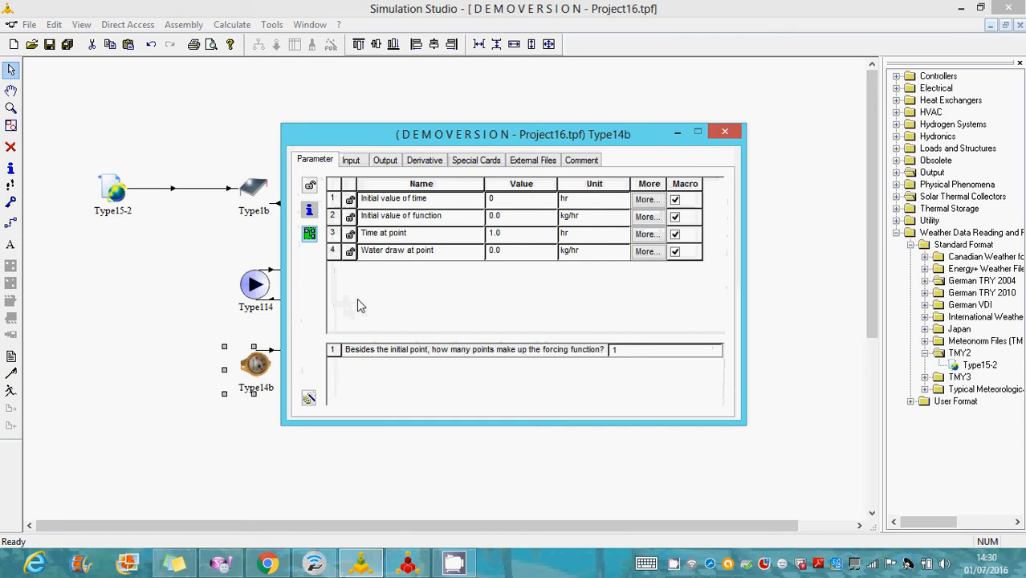
{"action": "mouse_move", "coordinate": [2, 575]}
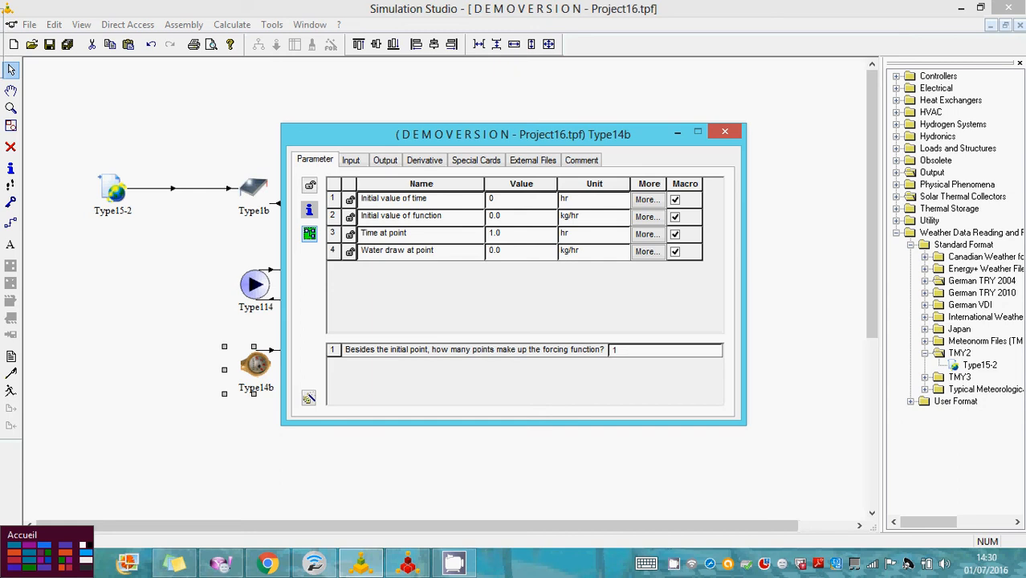
{"action": "left_click", "coordinate": [307, 400]}
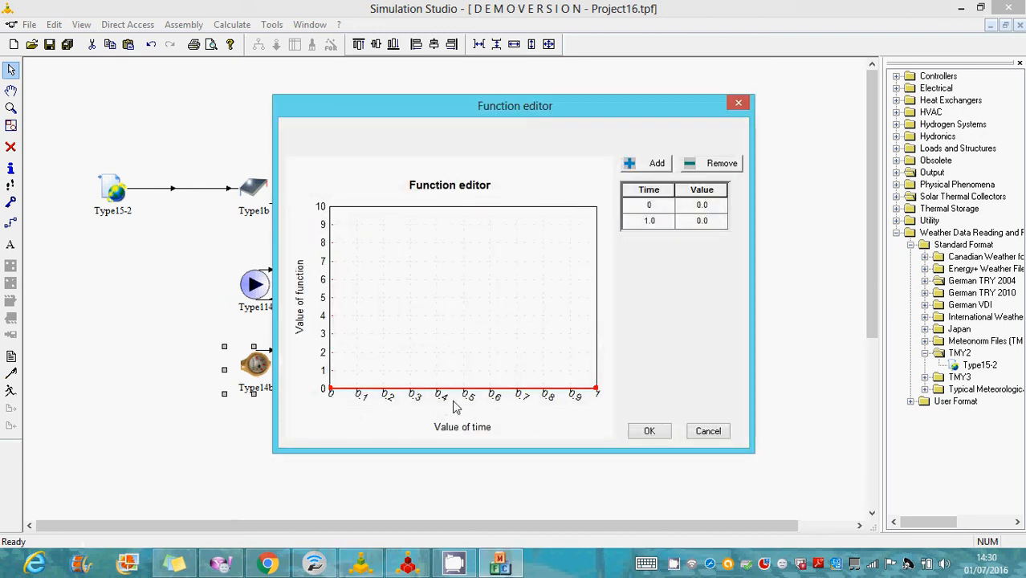
{"action": "left_click", "coordinate": [636, 226]}
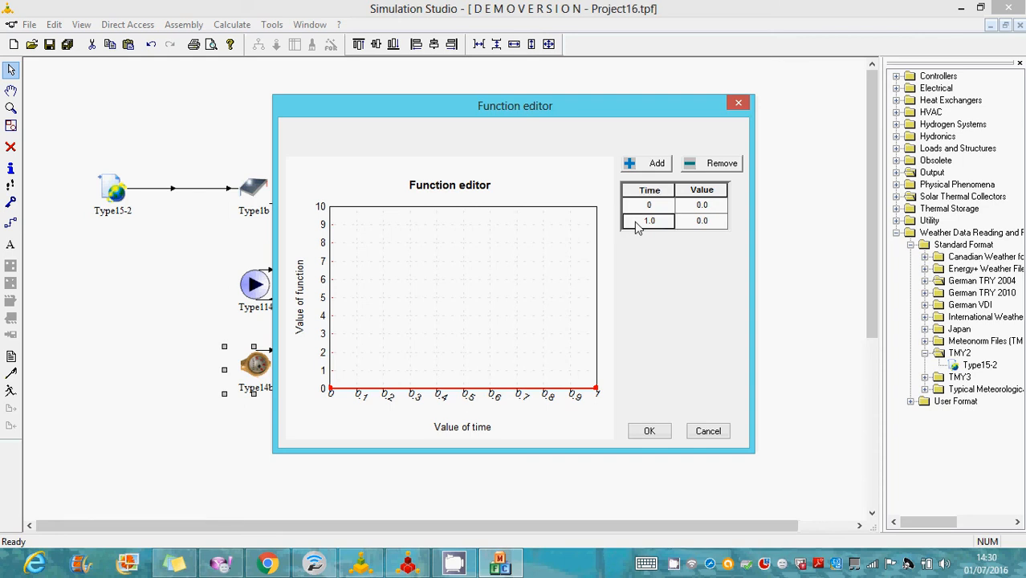
{"action": "type", "text": "8"}
{"action": "left_click", "coordinate": [702, 224]}
Add a point to the water draw function at time 8 with value 100.
{"action": "left_click", "coordinate": [656, 163]}
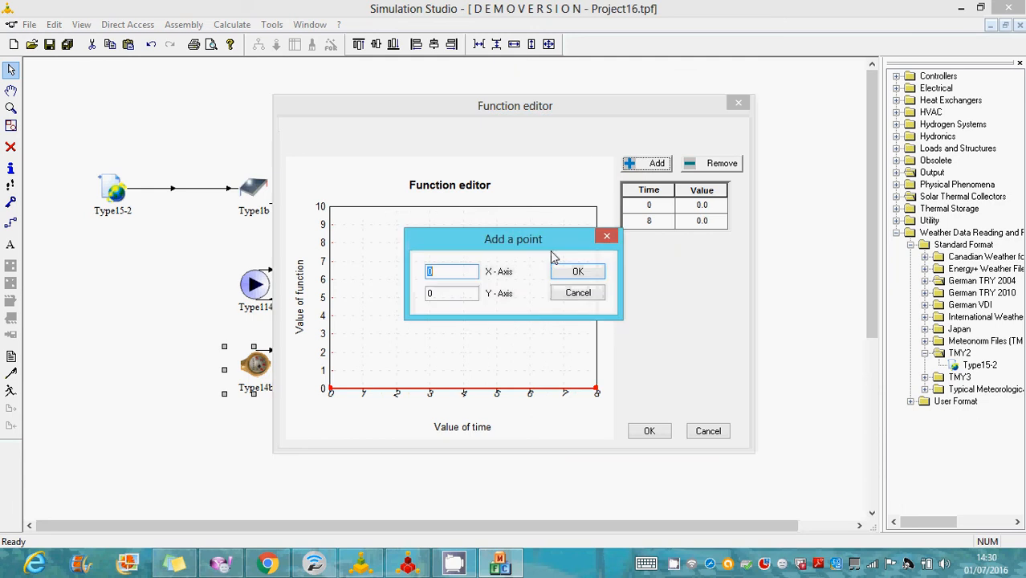
{"action": "left_click", "coordinate": [468, 294]}
{"action": "key", "text": "BackSpace"}
{"action": "type", "text": "100"}
{"action": "key", "text": "Return"}
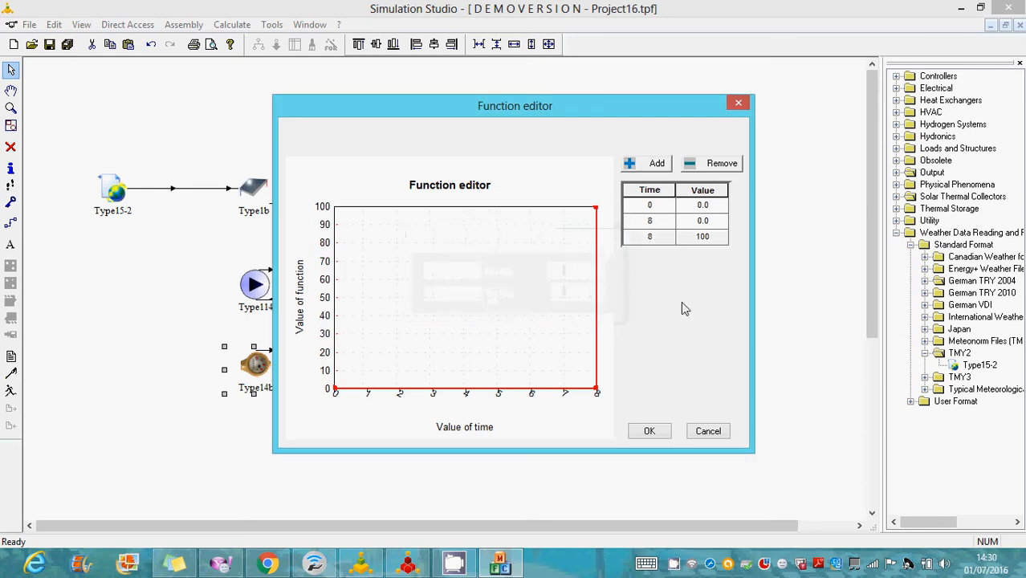
Add a point to the water draw function at time 16 with value 100.
{"action": "left_click", "coordinate": [656, 163]}
{"action": "type", "text": "16"}
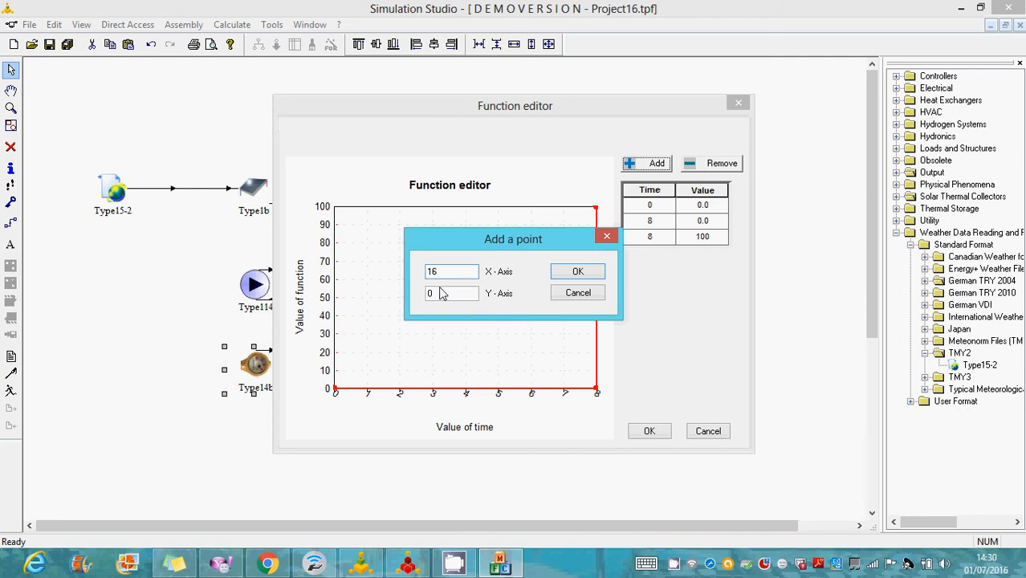
{"action": "left_click", "coordinate": [440, 294]}
{"action": "key", "text": "BackSpace"}
{"action": "type", "text": "100"}
{"action": "key", "text": "Return"}
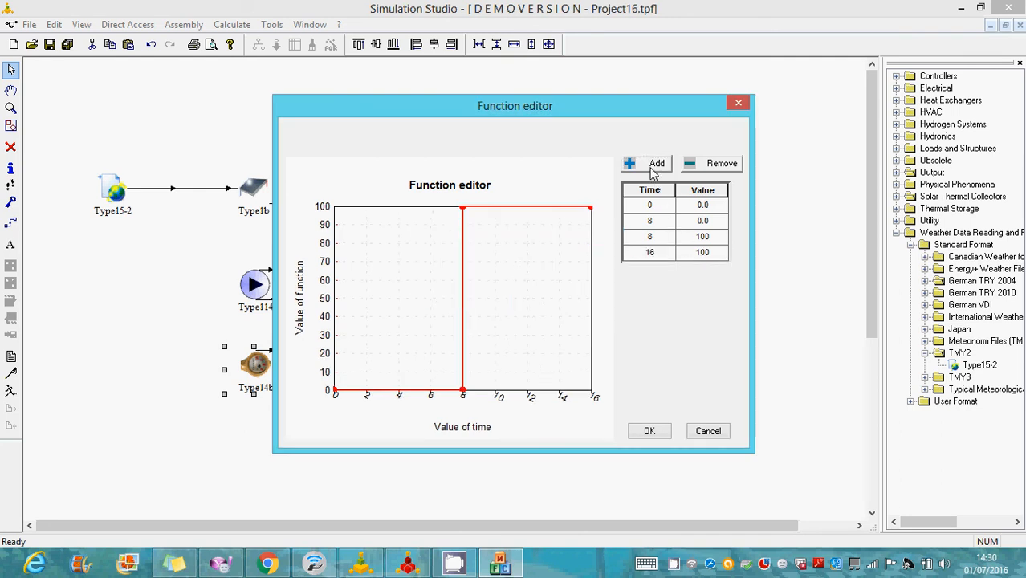
Add points at time 16 and time 24, both with value 0, and accept the water draw function.
{"action": "left_click", "coordinate": [654, 166]}
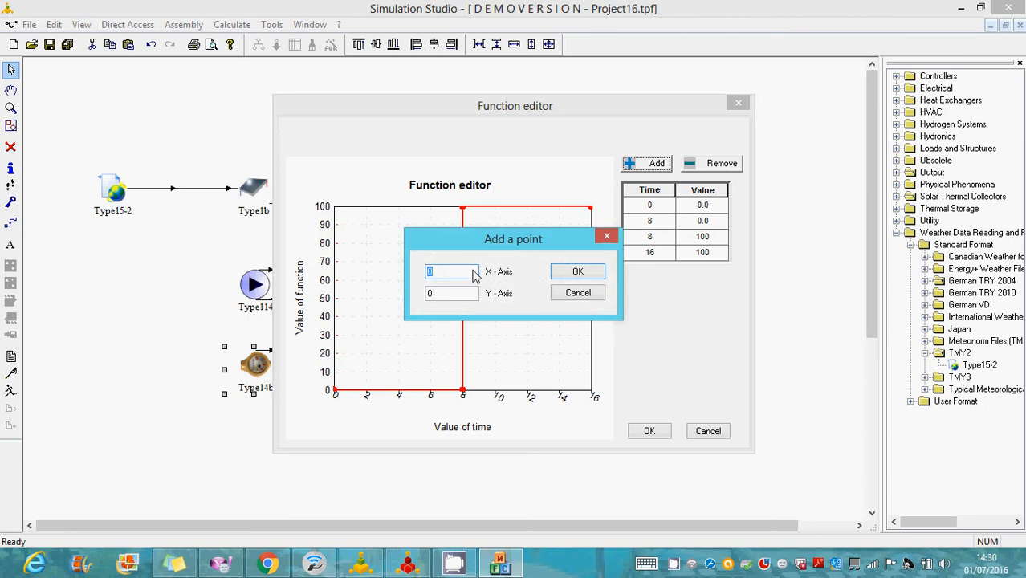
{"action": "key", "text": "Return"}
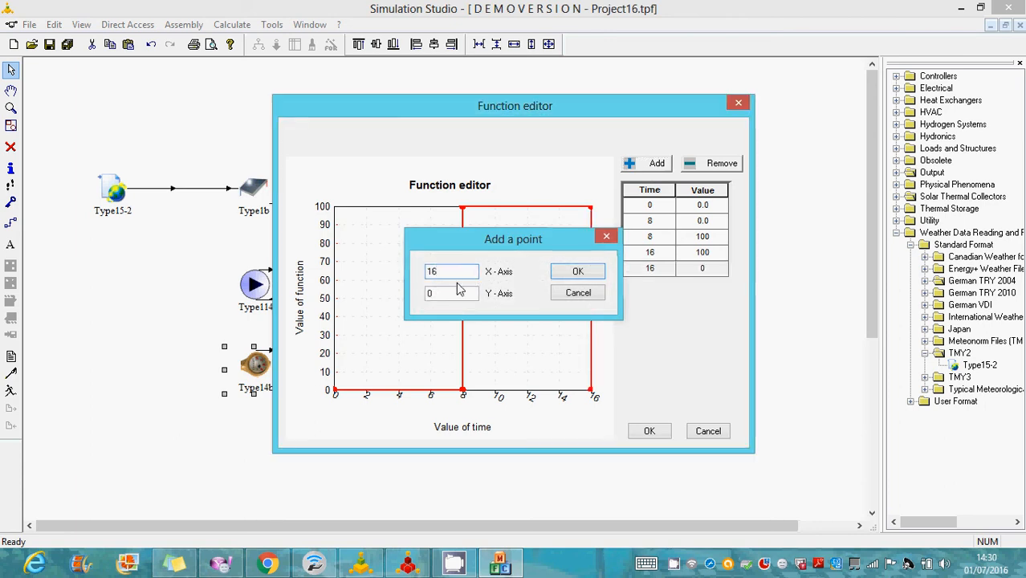
{"action": "left_click", "coordinate": [647, 163]}
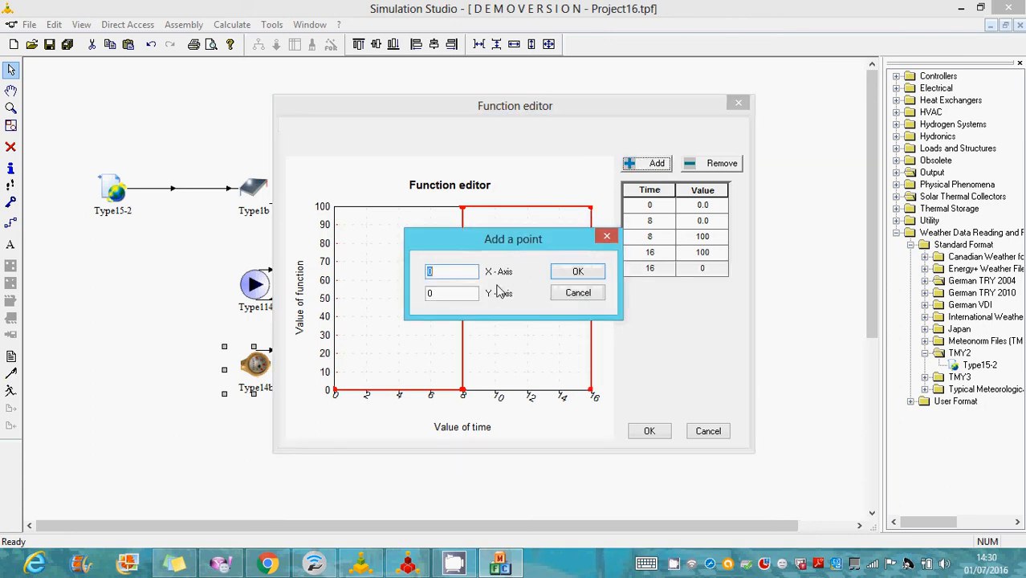
{"action": "type", "text": "24"}
{"action": "key", "text": "Return"}
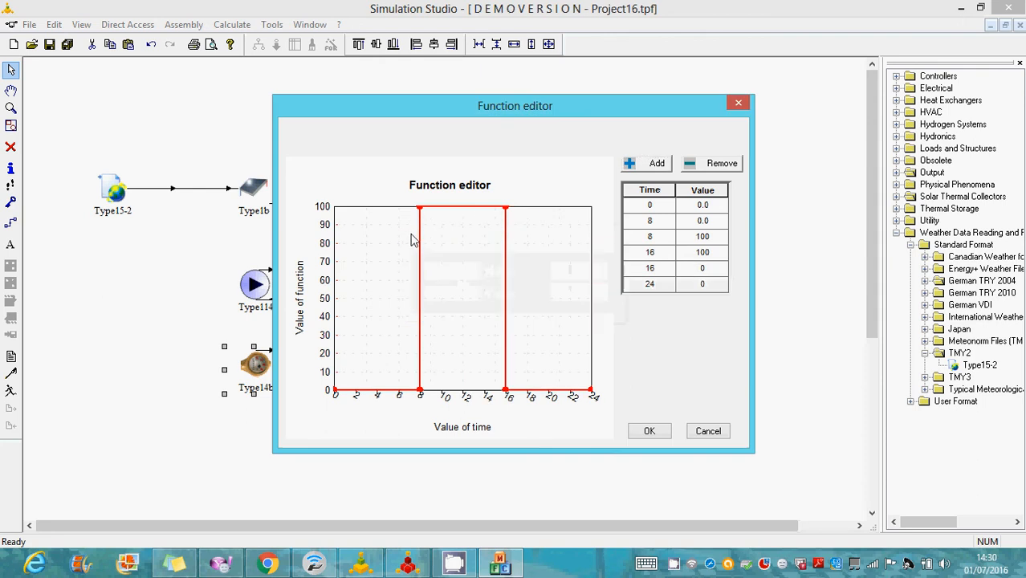
{"action": "left_click", "coordinate": [632, 432]}
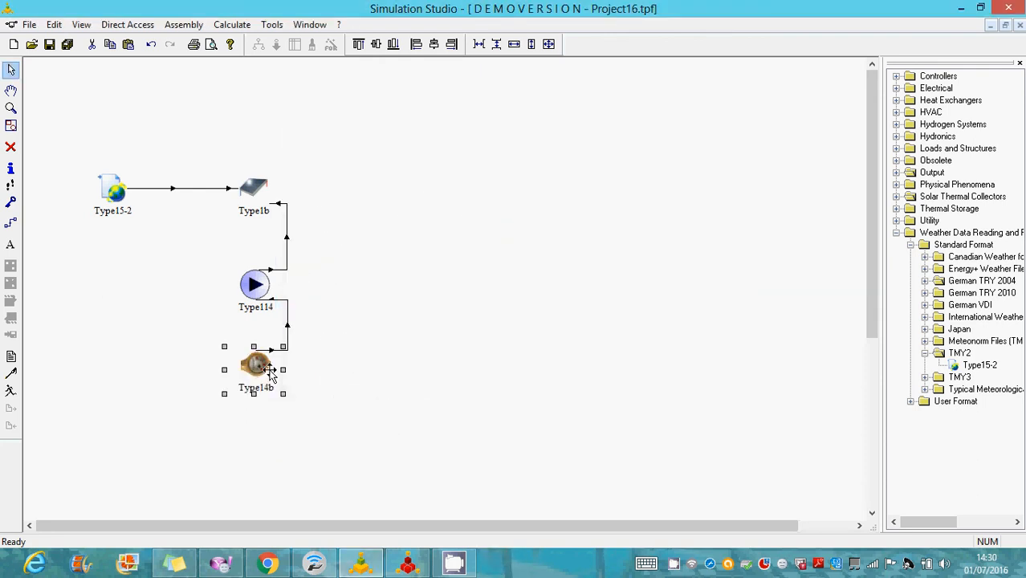
Review the Type114 pump's parameters and close its properties.
{"action": "left_click", "coordinate": [255, 286]}
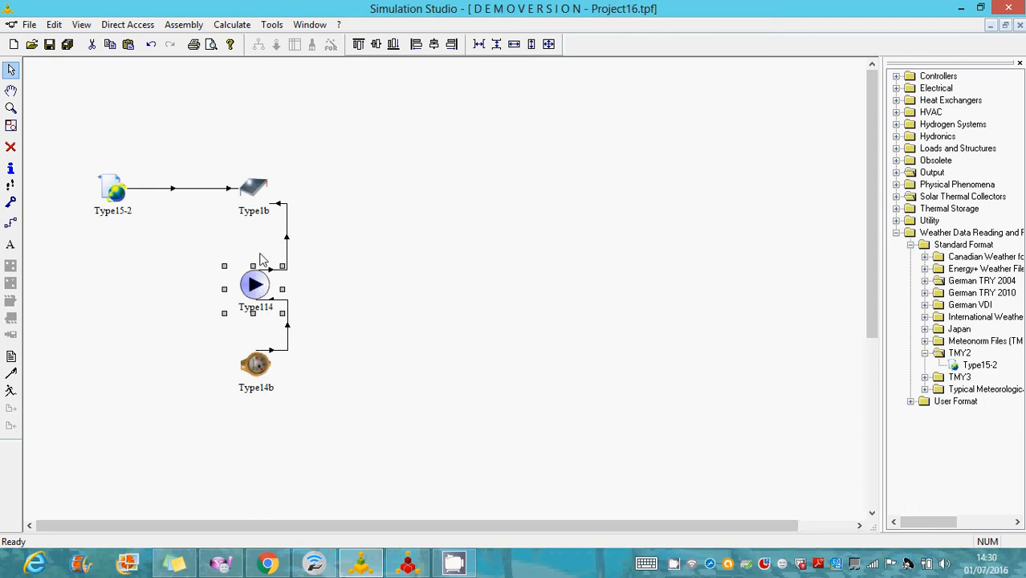
{"action": "left_click", "coordinate": [260, 197]}
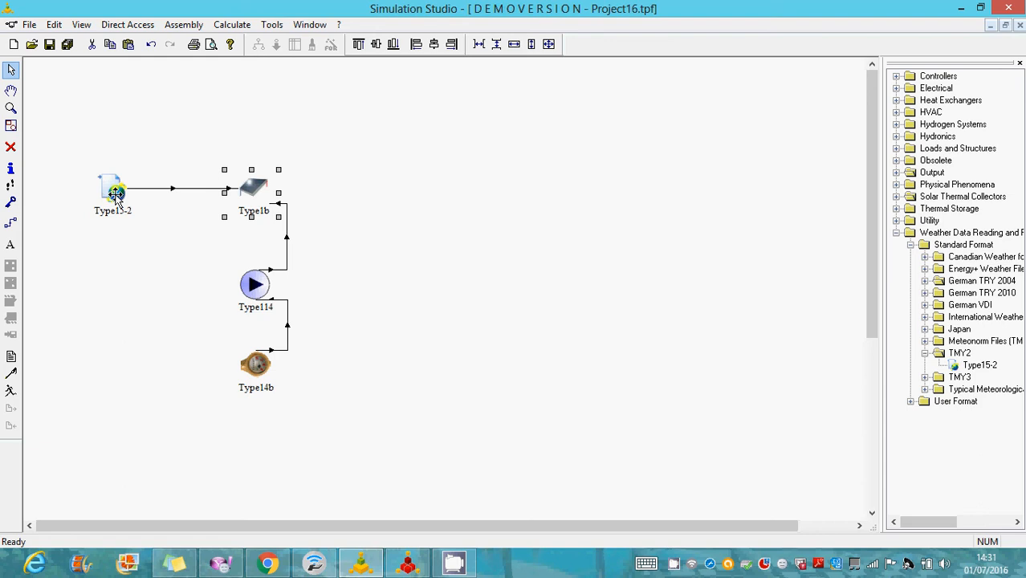
{"action": "left_click", "coordinate": [257, 284]}
{"action": "double_click", "coordinate": [257, 284]}
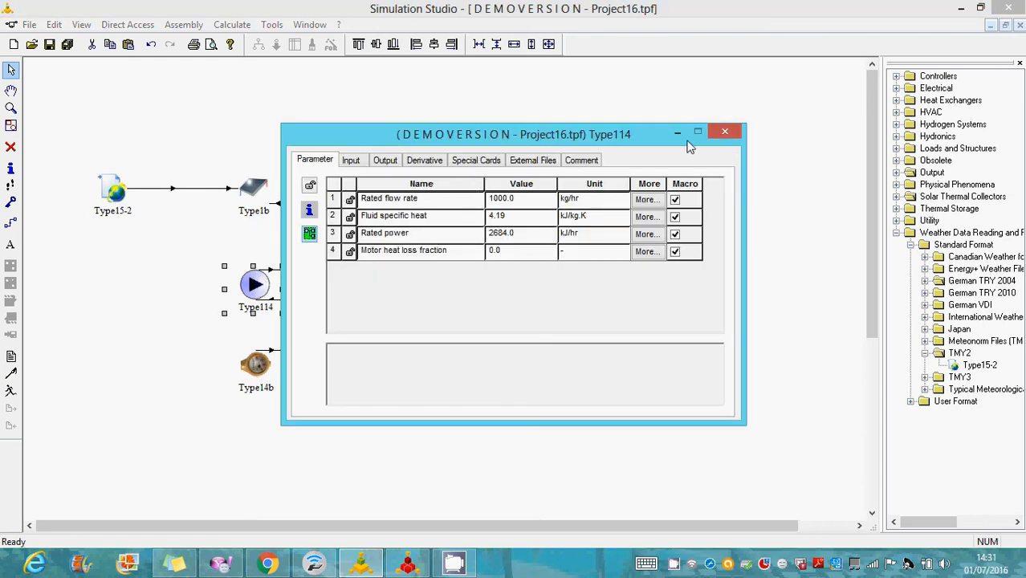
{"action": "left_click", "coordinate": [719, 132]}
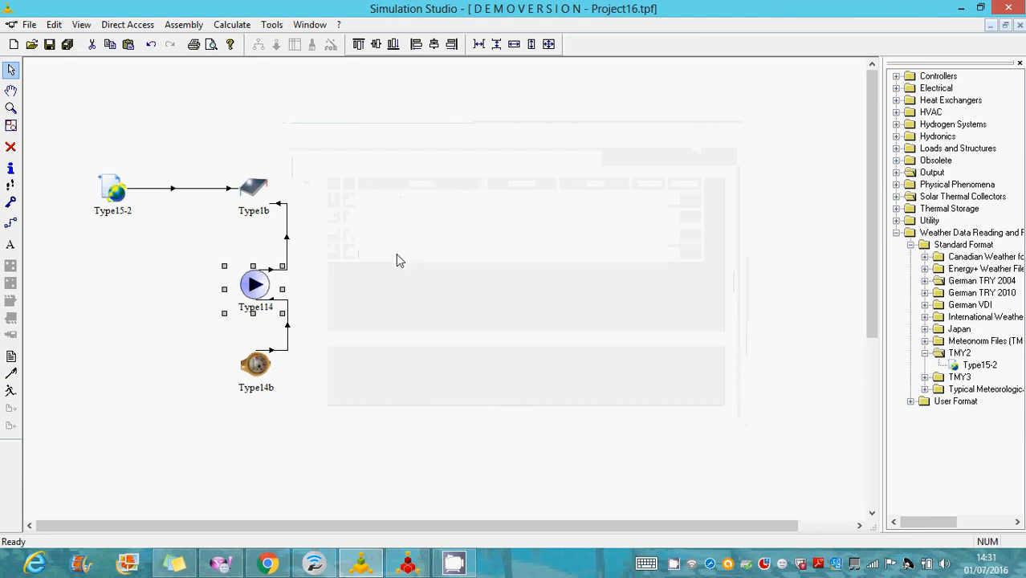
Set the Type114 pump's rated flow rate to 100 kg/hr.
{"action": "double_click", "coordinate": [265, 289]}
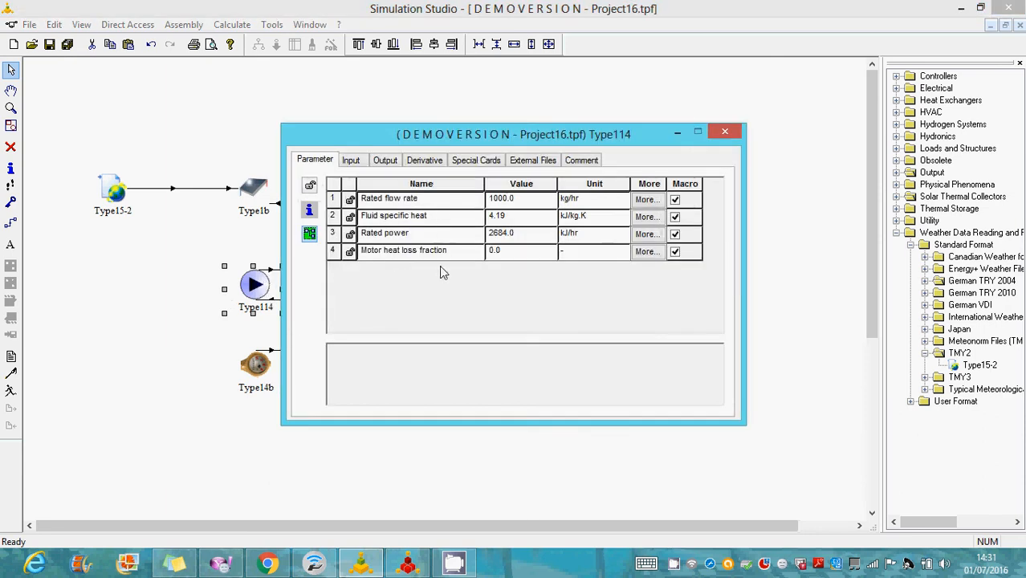
{"action": "double_click", "coordinate": [500, 199]}
{"action": "type", "text": "100"}
{"action": "key", "text": "Tab"}
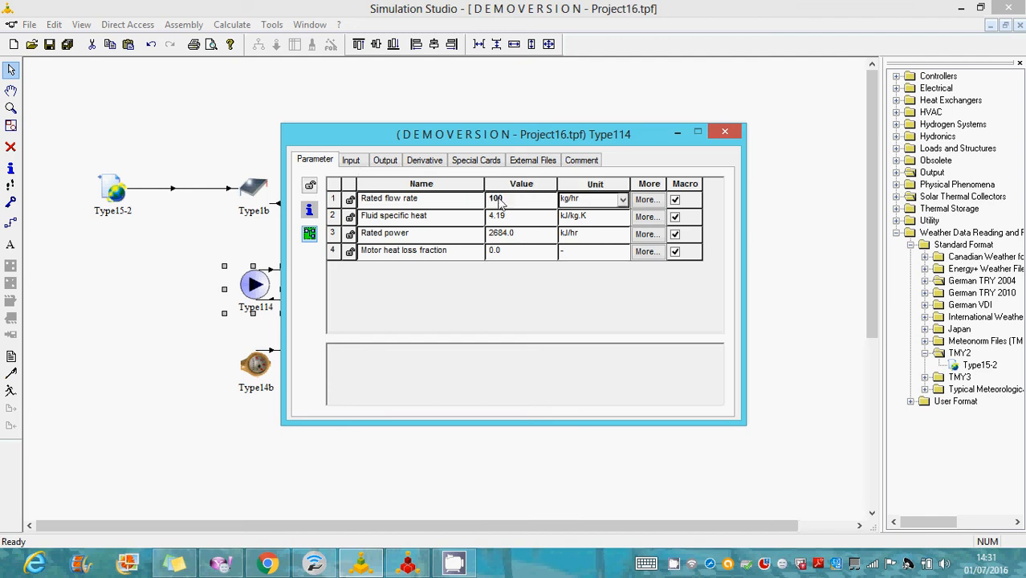
Lock the pump's inlet fluid temperature input, set its inlet fluid flow rate to 100 kg/hr, and close its properties.
{"action": "left_click", "coordinate": [349, 156]}
{"action": "left_click", "coordinate": [333, 163]}
{"action": "left_click", "coordinate": [353, 162]}
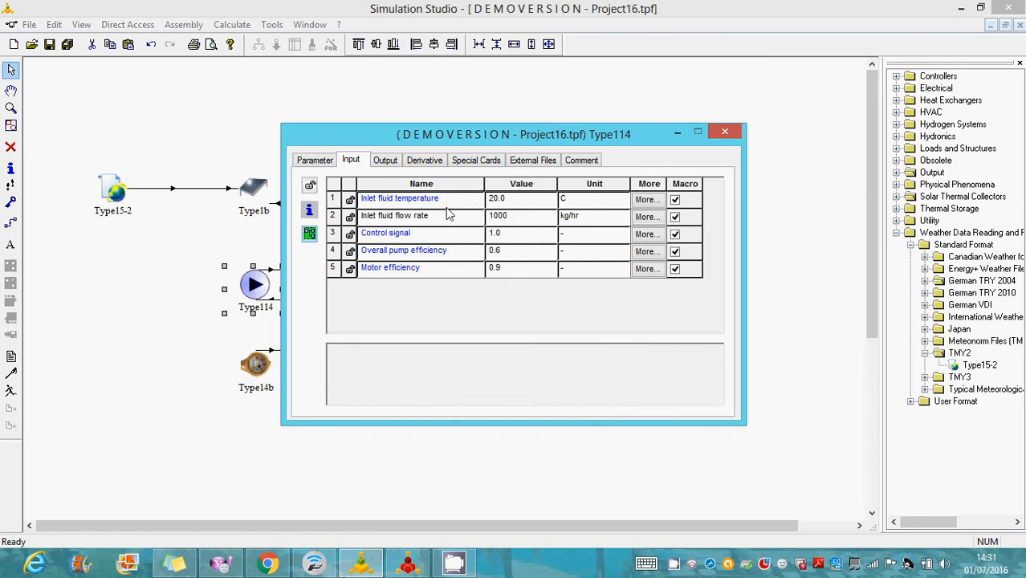
{"action": "left_click", "coordinate": [349, 200]}
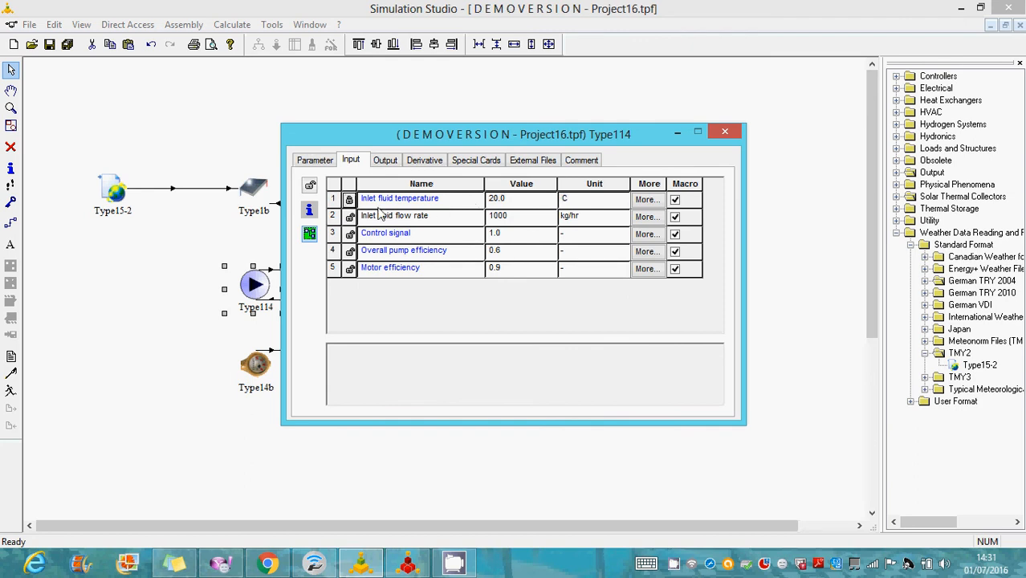
{"action": "left_click", "coordinate": [499, 217]}
{"action": "type", "text": "100"}
{"action": "key", "text": "Tab"}
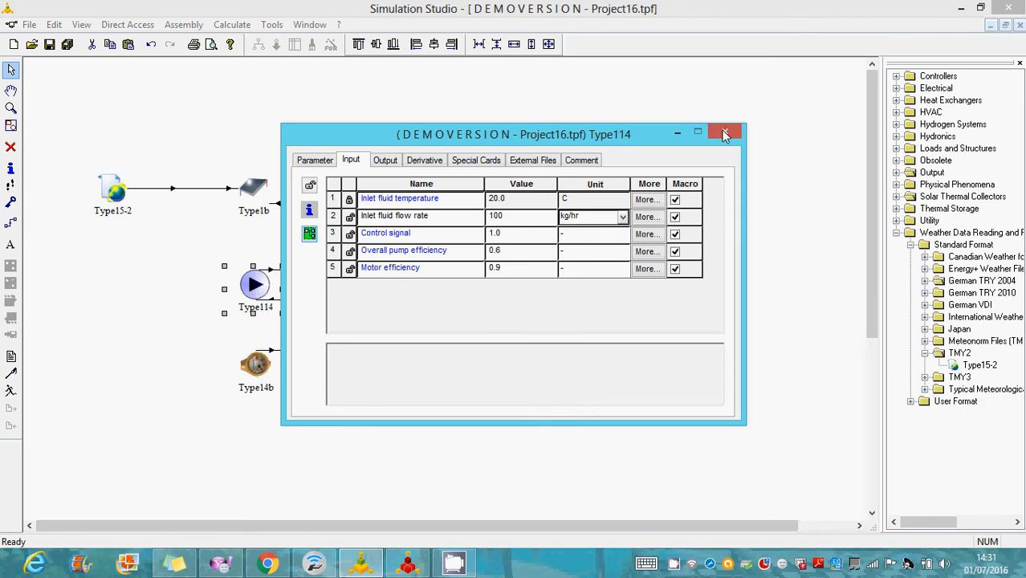
{"action": "left_click", "coordinate": [678, 132]}
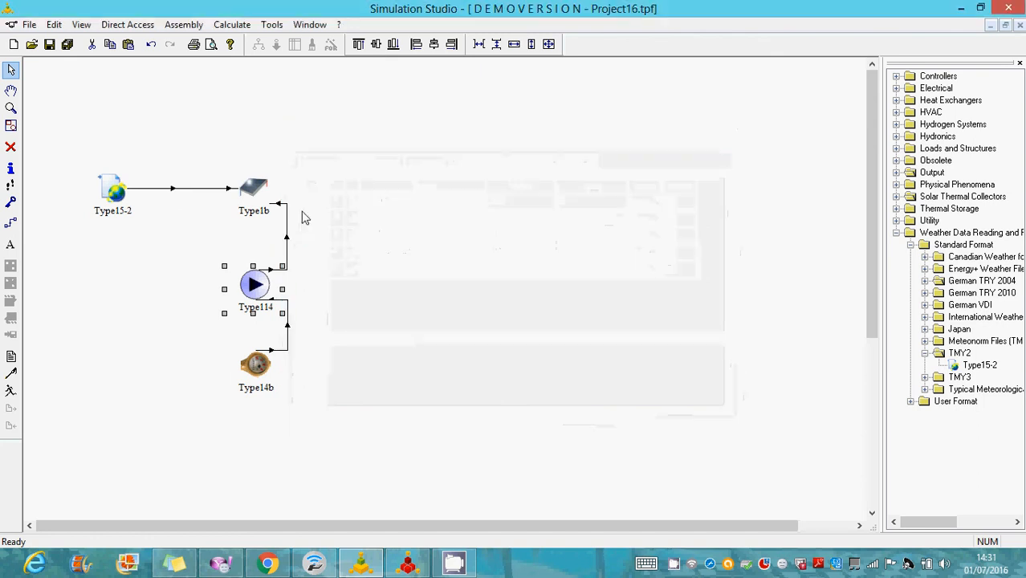
Set the Type1b collector's area to 10 m^2 and look through its remaining parameters.
{"action": "left_click", "coordinate": [258, 191]}
{"action": "double_click", "coordinate": [259, 191]}
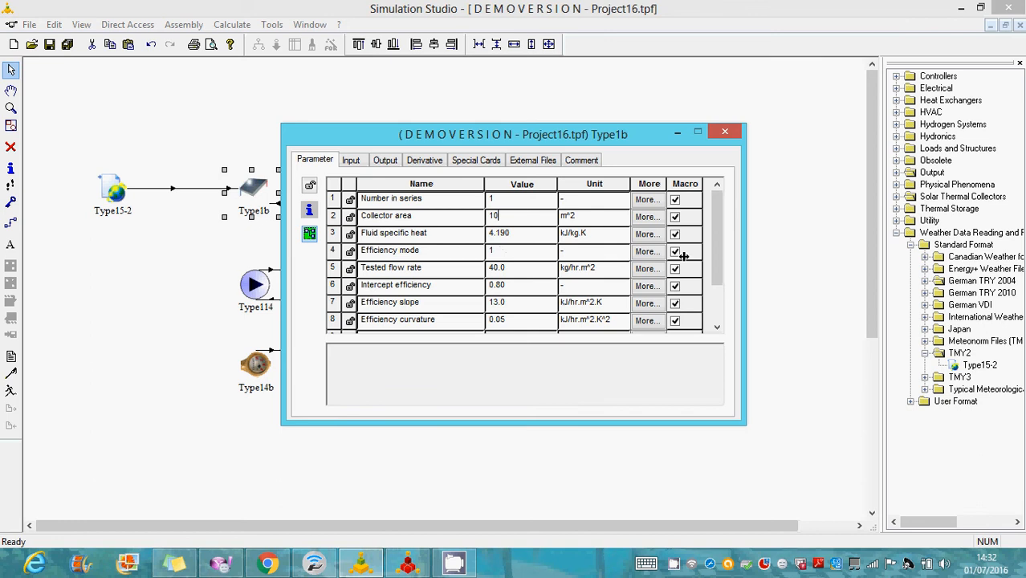
{"action": "left_click_drag", "start_coordinate": [717, 240], "coordinate": [504, 291]}
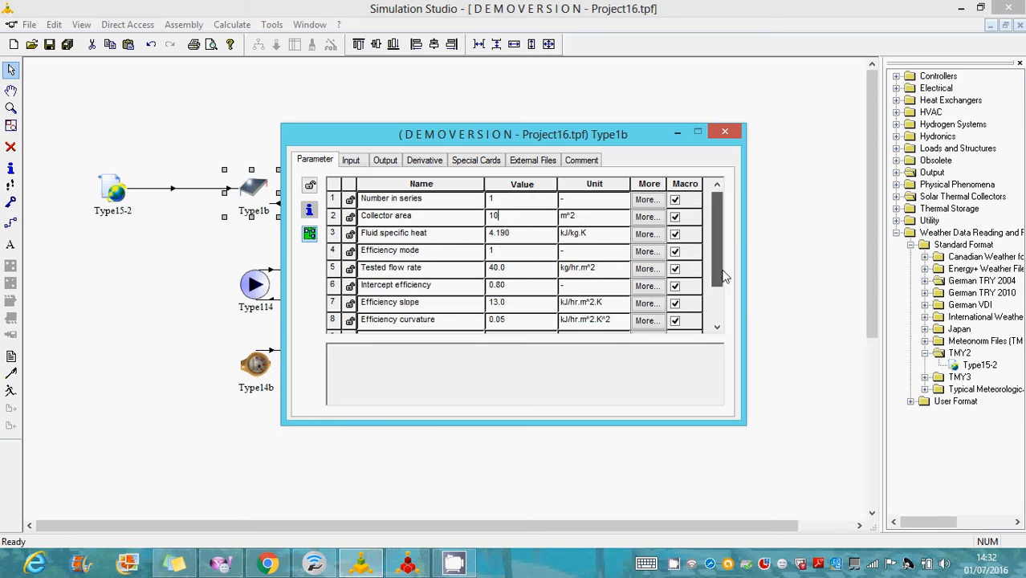
{"action": "scroll", "coordinate": [723, 276], "scroll_direction": "down", "scroll_amount": 1}
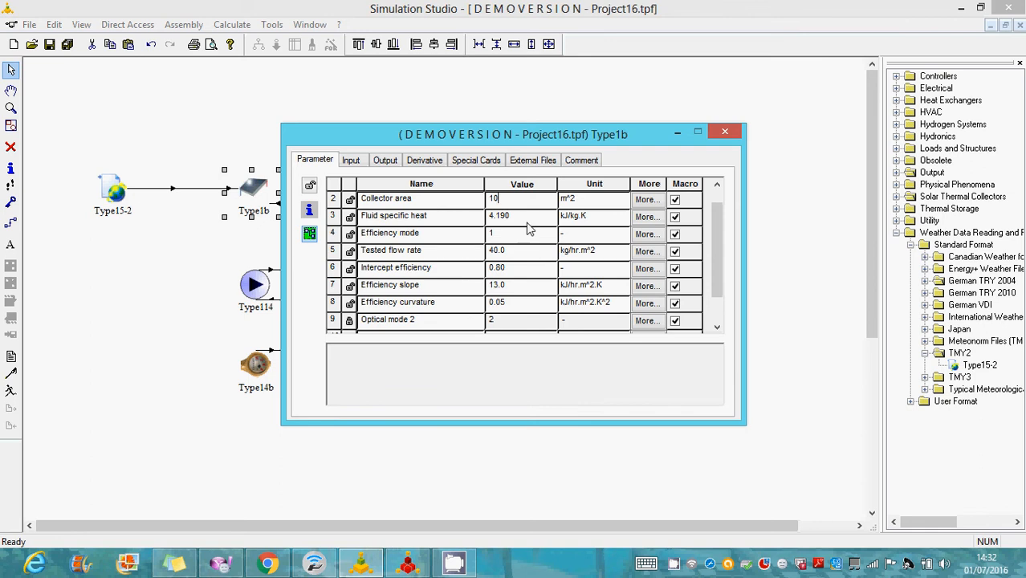
{"action": "left_click", "coordinate": [713, 195]}
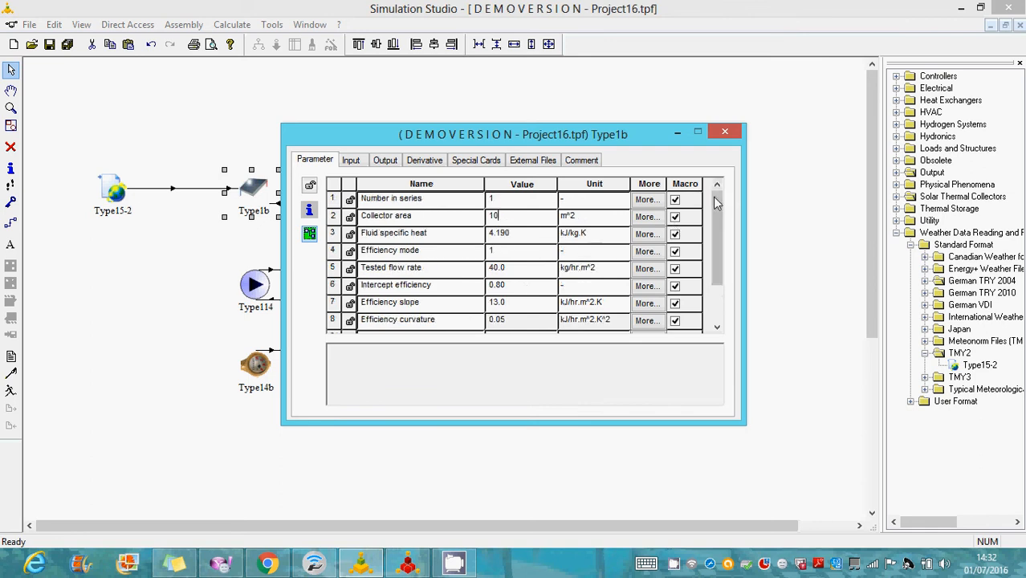
Review the Type1b collector's inputs and outputs and close its properties.
{"action": "left_click", "coordinate": [358, 164]}
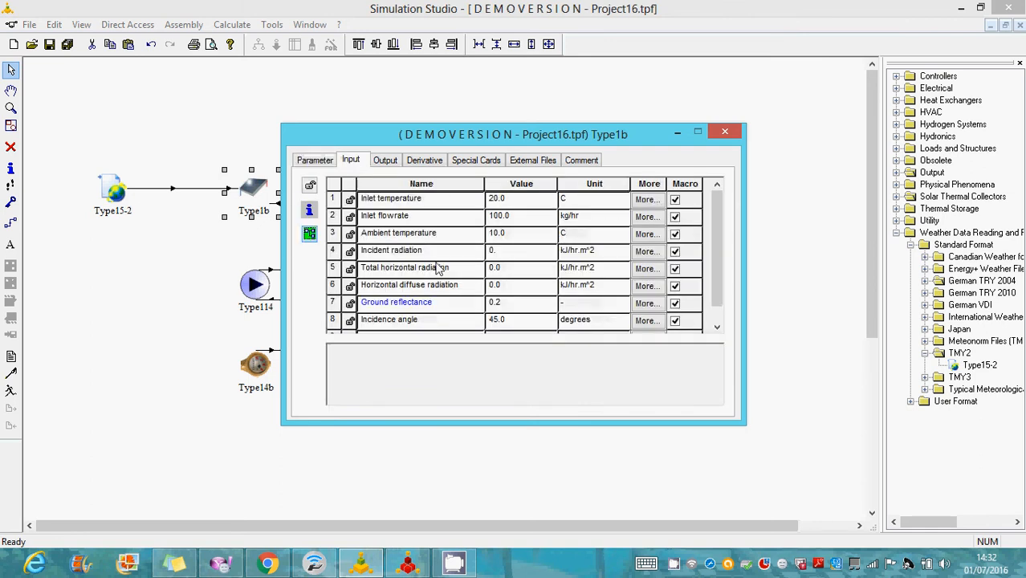
{"action": "left_click", "coordinate": [391, 163]}
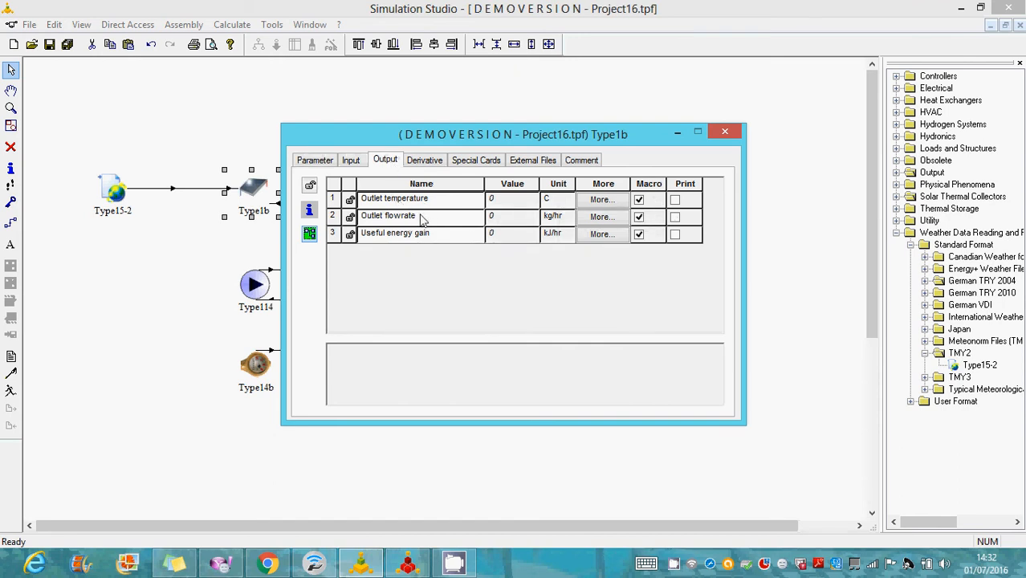
{"action": "left_click", "coordinate": [727, 135]}
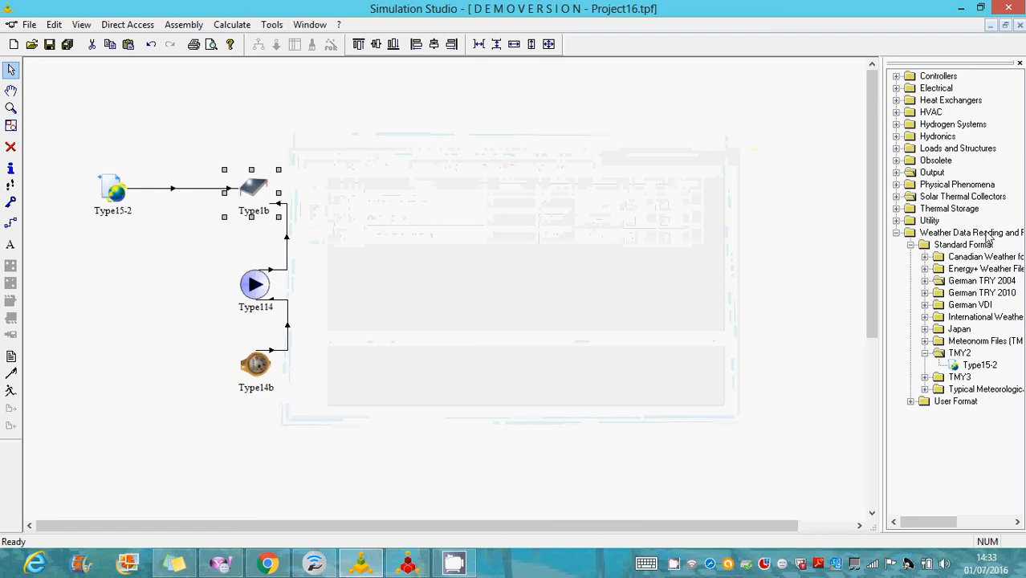
Place a Type65d online plotter without file output beside the Type1b collector.
{"action": "left_click", "coordinate": [896, 234]}
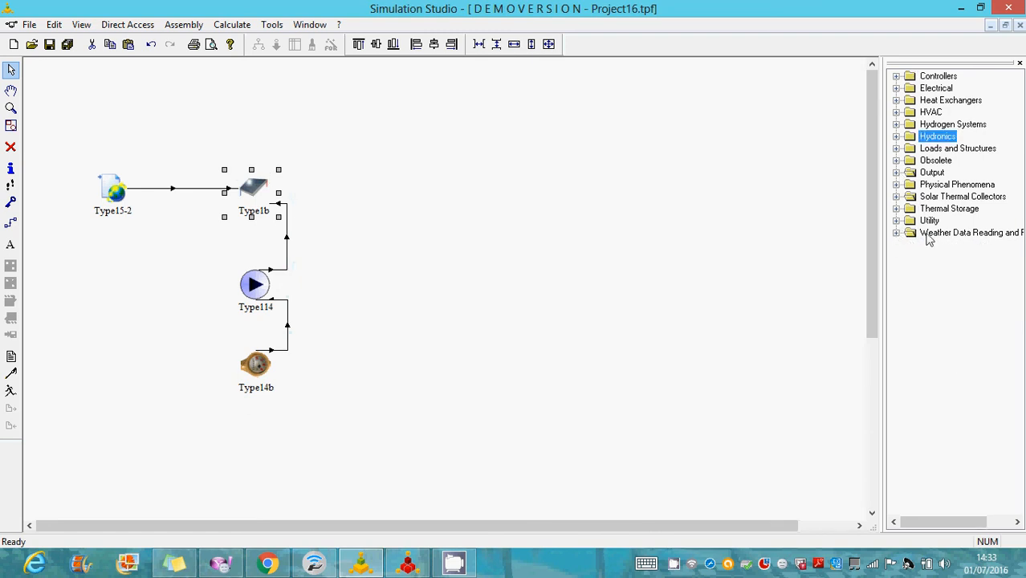
{"action": "left_click", "coordinate": [897, 174]}
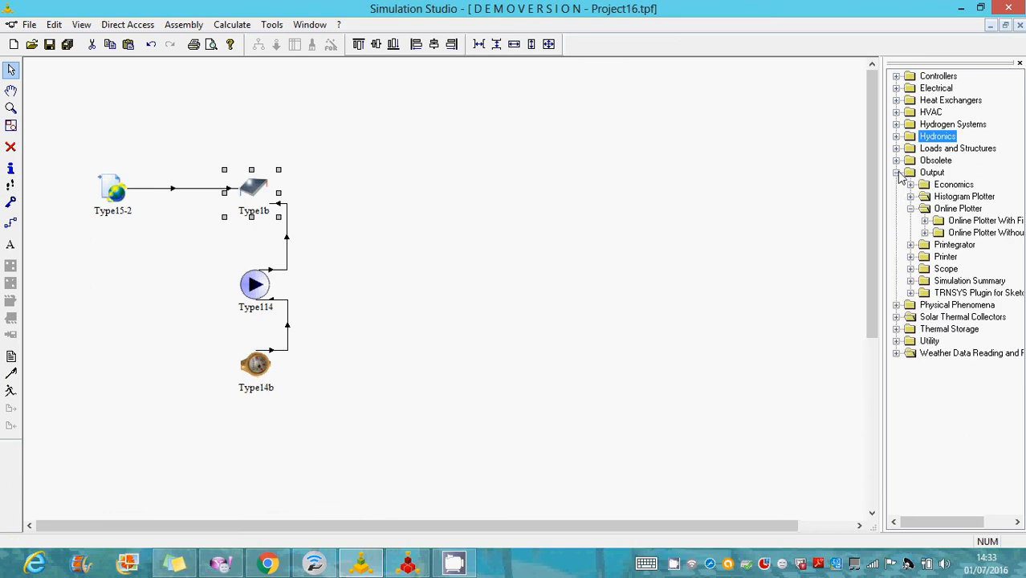
{"action": "left_click", "coordinate": [925, 221]}
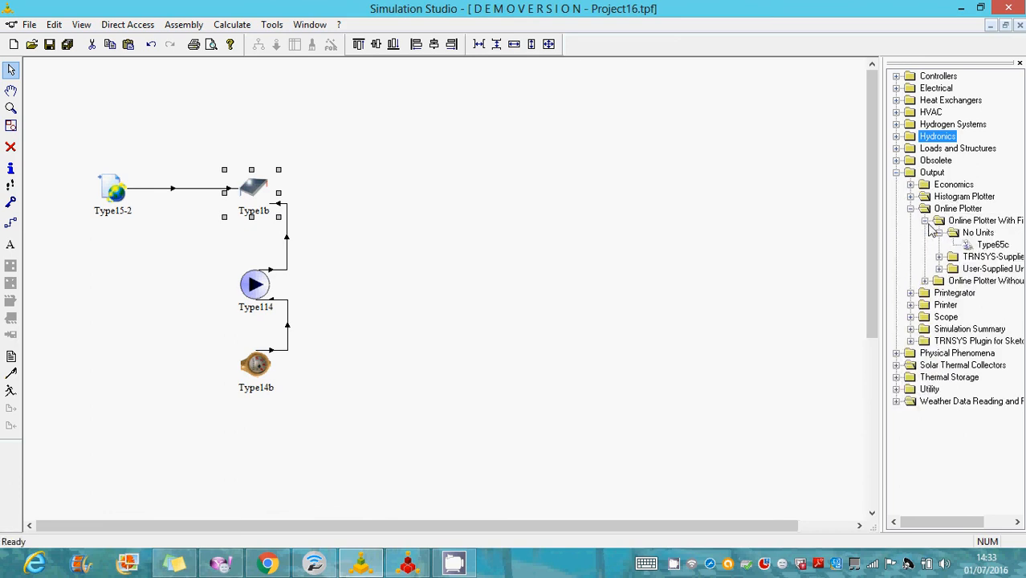
{"action": "left_click", "coordinate": [925, 221]}
{"action": "left_click", "coordinate": [925, 233]}
{"action": "left_click_drag", "start_coordinate": [963, 246], "coordinate": [395, 177]}
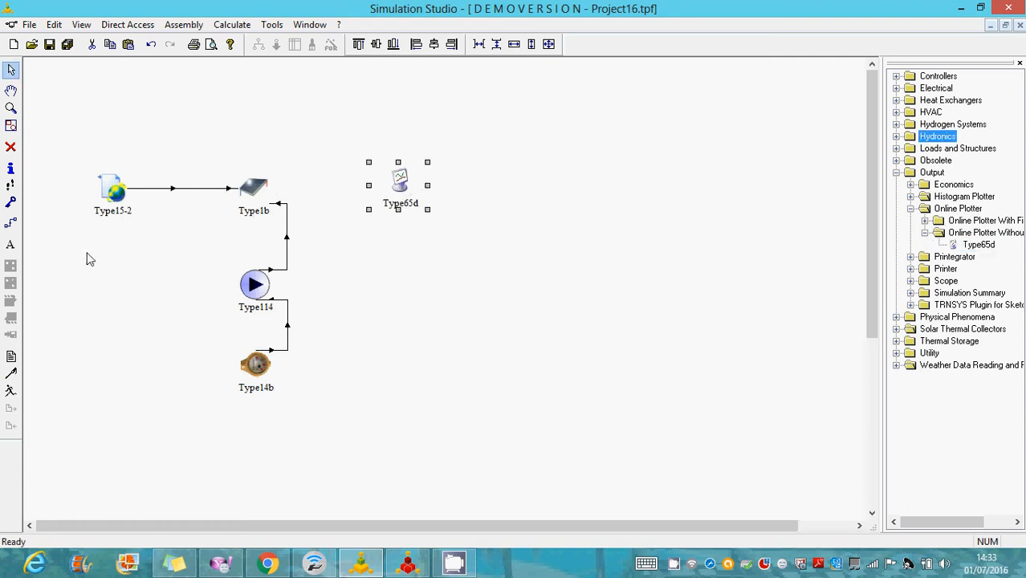
Link the Type1b collector to the Type65d plotter, leaving their variables unconnected.
{"action": "left_click", "coordinate": [11, 225]}
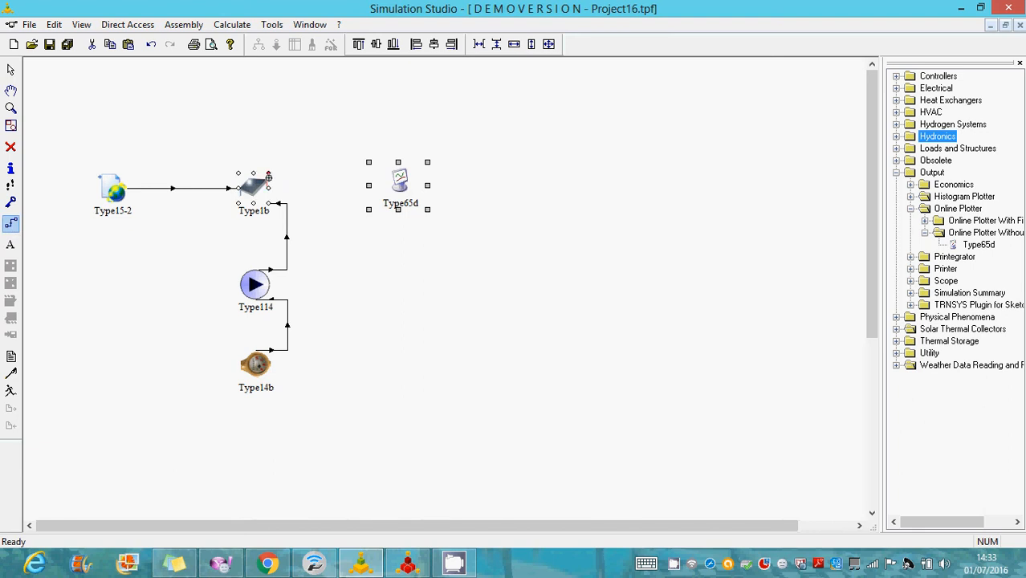
{"action": "left_click_drag", "start_coordinate": [271, 185], "coordinate": [386, 173]}
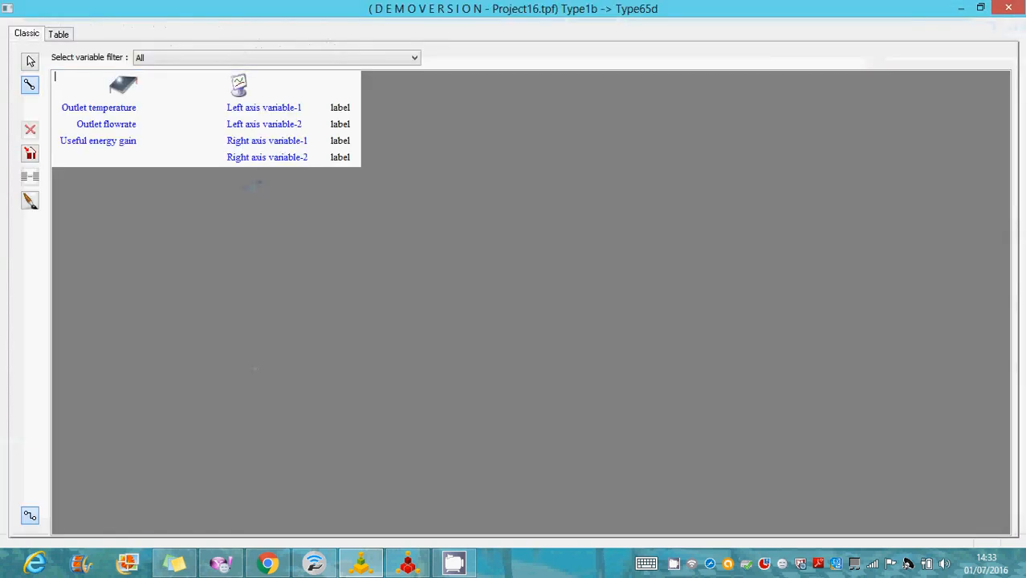
{"action": "left_click", "coordinate": [1008, 8]}
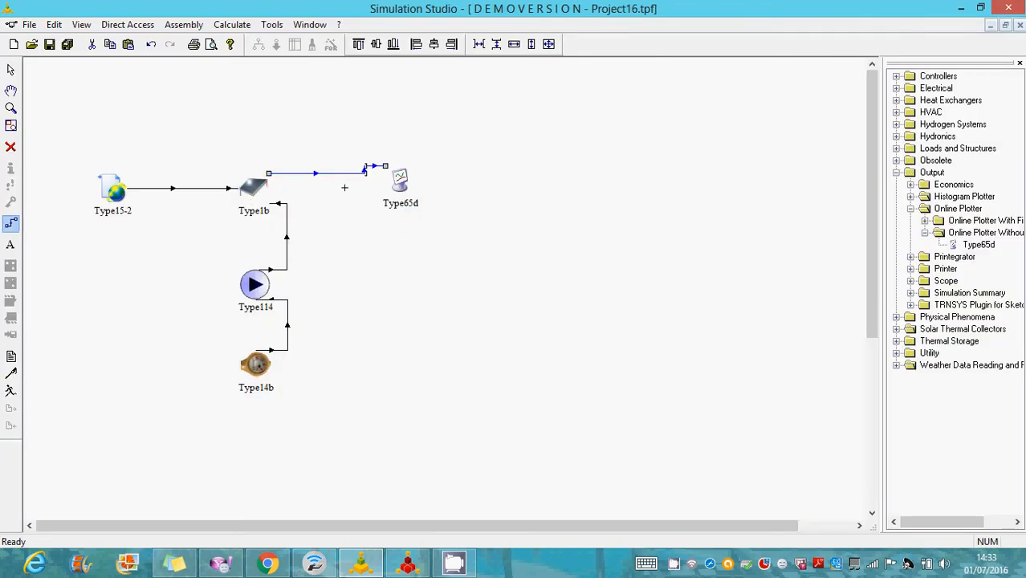
{"action": "left_click", "coordinate": [12, 70]}
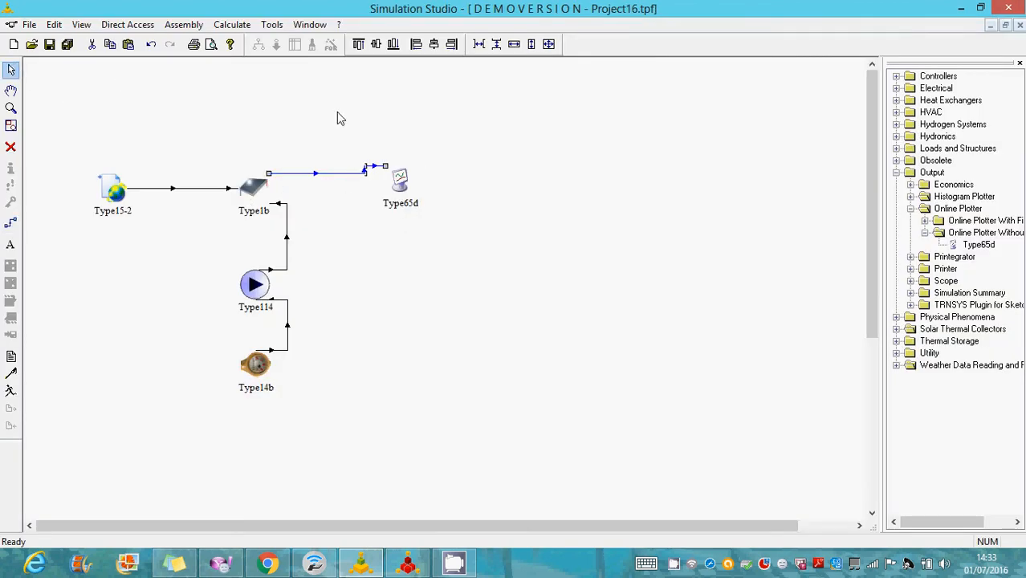
Set the Type65d plotter's number of right-axis variables to 0.
{"action": "double_click", "coordinate": [394, 192]}
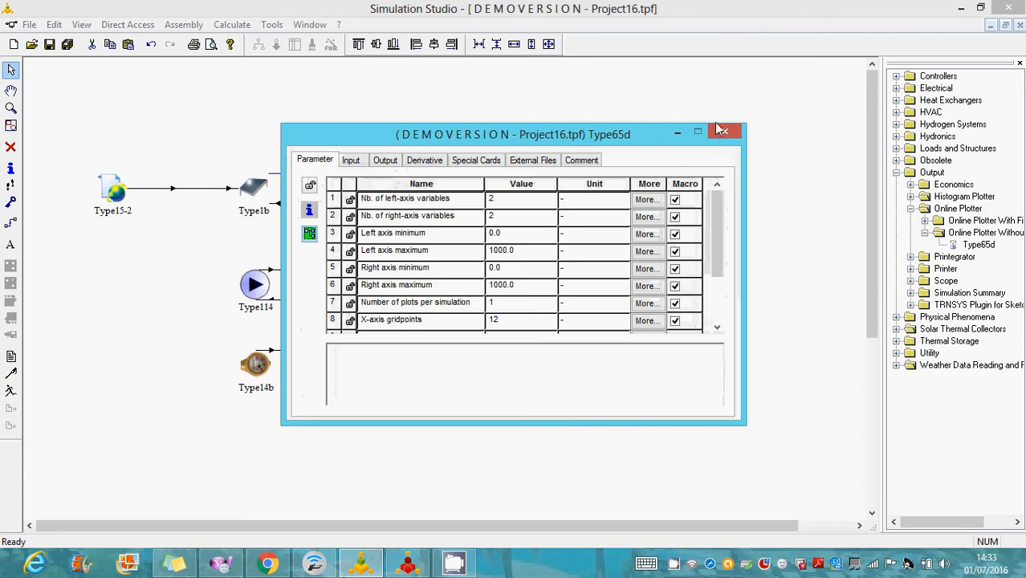
{"action": "left_click", "coordinate": [492, 219]}
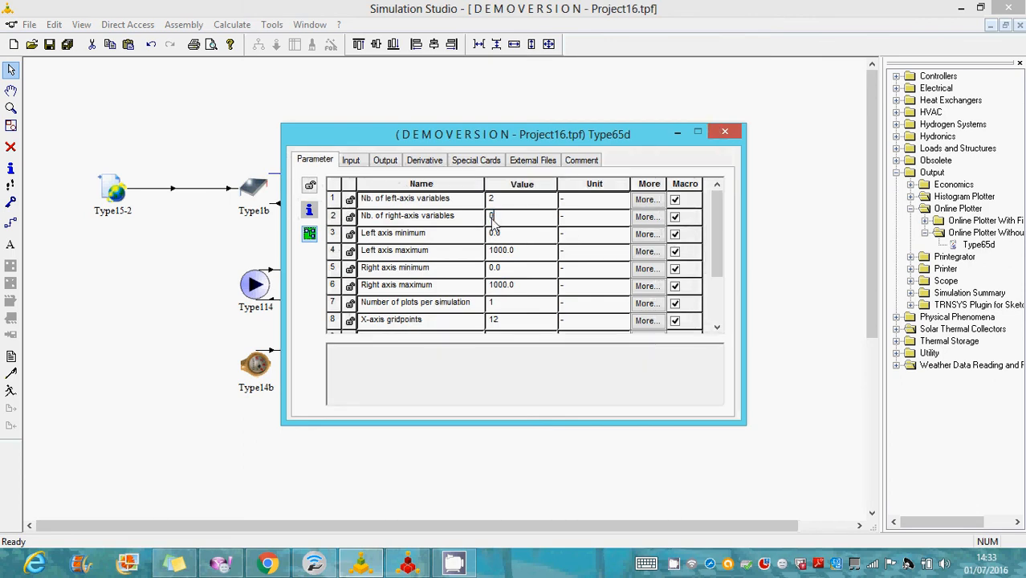
{"action": "type", "text": "0"}
Label the plotter's first left-axis variable T_in and its second T_out.
{"action": "left_click", "coordinate": [354, 163]}
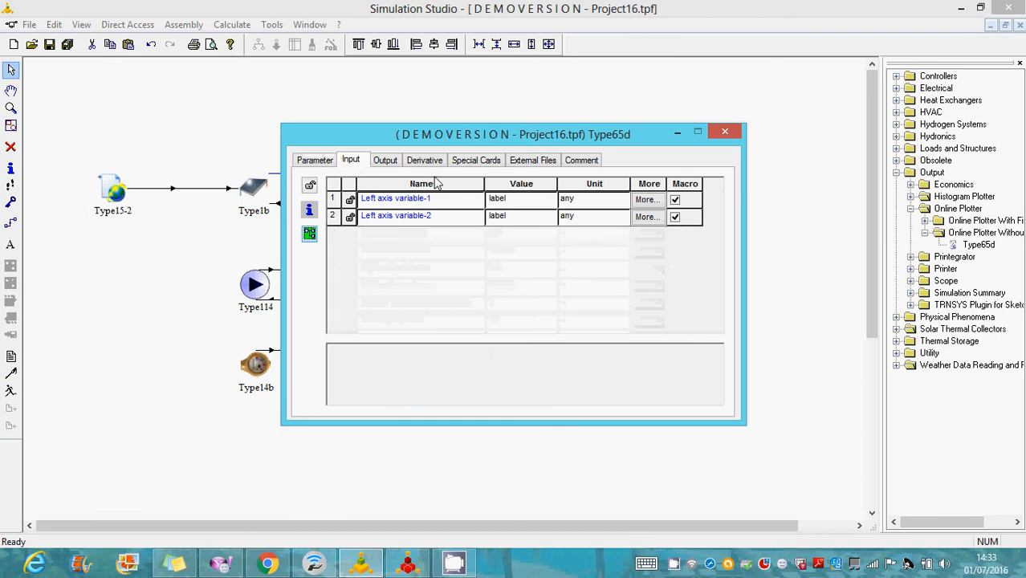
{"action": "left_click", "coordinate": [502, 200]}
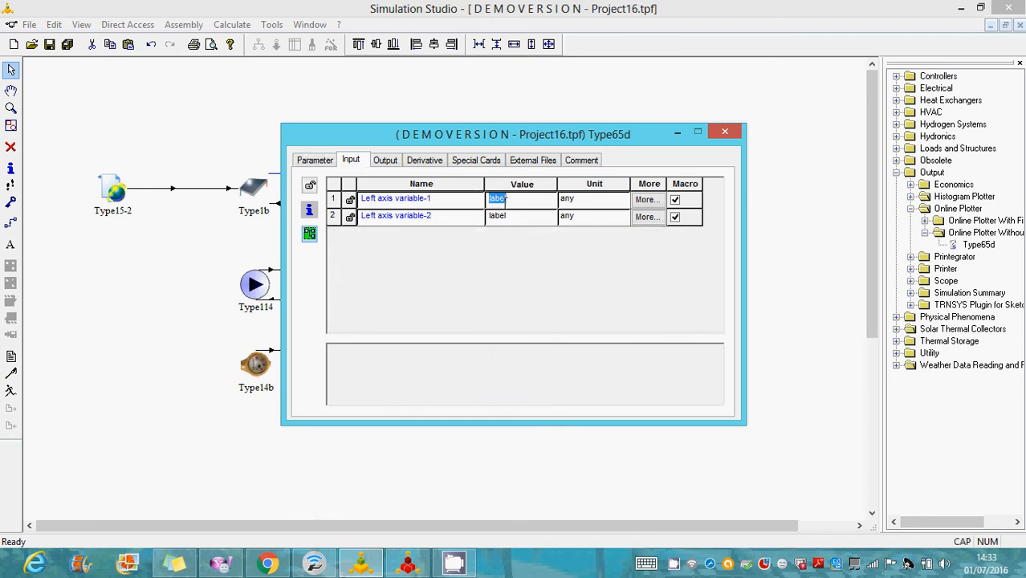
{"action": "type", "text": "T"}
{"action": "key", "text": "Caps_Lock"}
{"action": "left_click", "coordinate": [504, 215]}
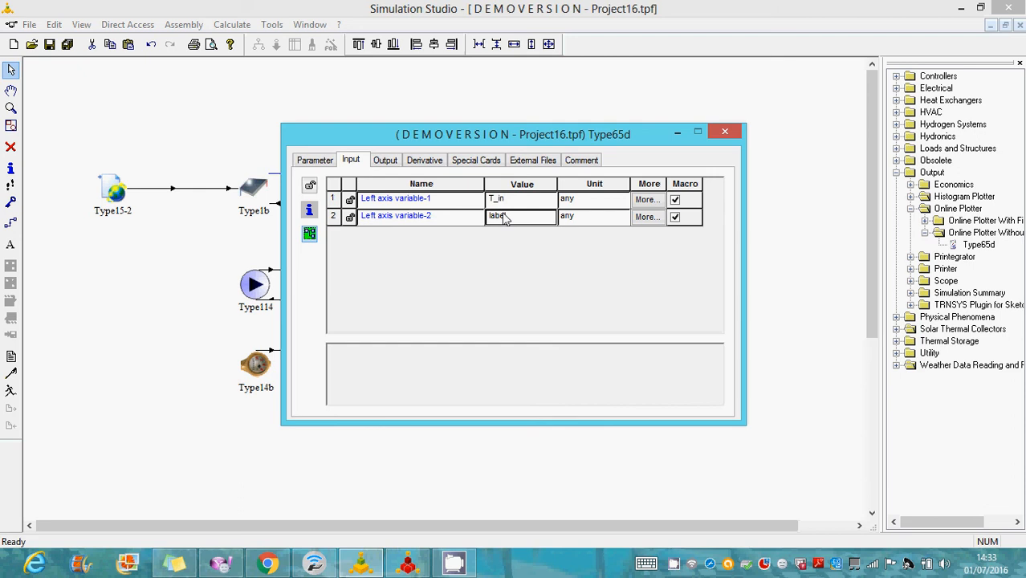
{"action": "double_click", "coordinate": [504, 217]}
{"action": "type", "text": "tT"}
{"action": "key", "text": "Caps_Lock"}
{"action": "type", "text": "_"}
Set the plotter's number of left-axis variables to 3, label the third T_amb, and close its properties.
{"action": "left_click", "coordinate": [311, 160]}
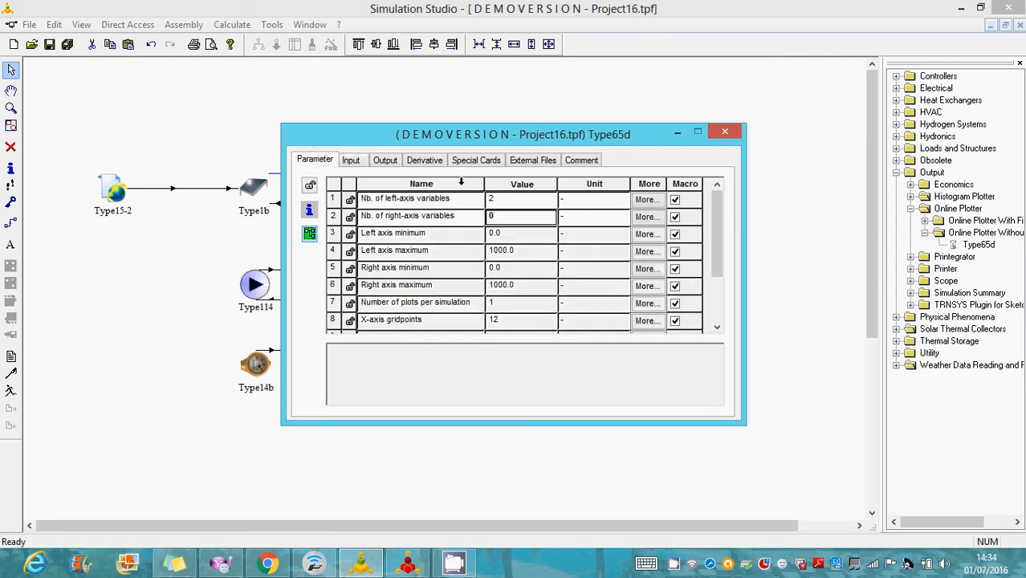
{"action": "left_click", "coordinate": [497, 197]}
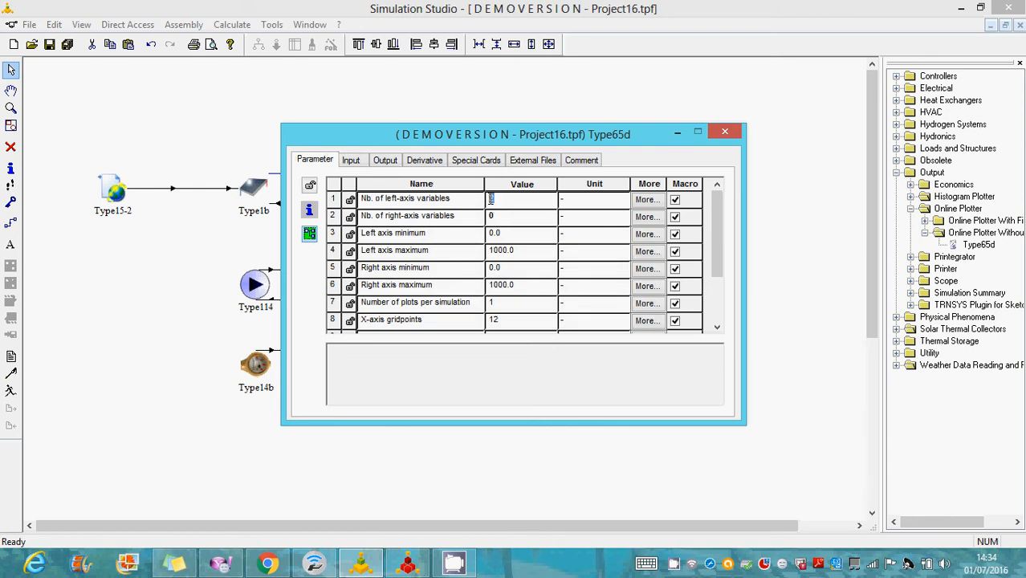
{"action": "left_click", "coordinate": [358, 161]}
{"action": "left_click", "coordinate": [504, 215]}
{"action": "left_click", "coordinate": [505, 234]}
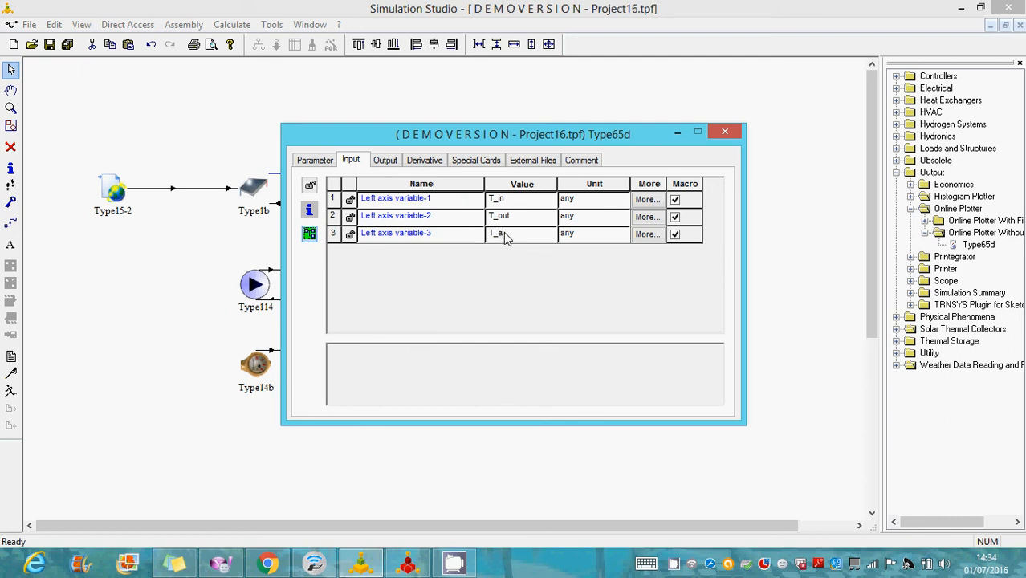
{"action": "left_click", "coordinate": [725, 130]}
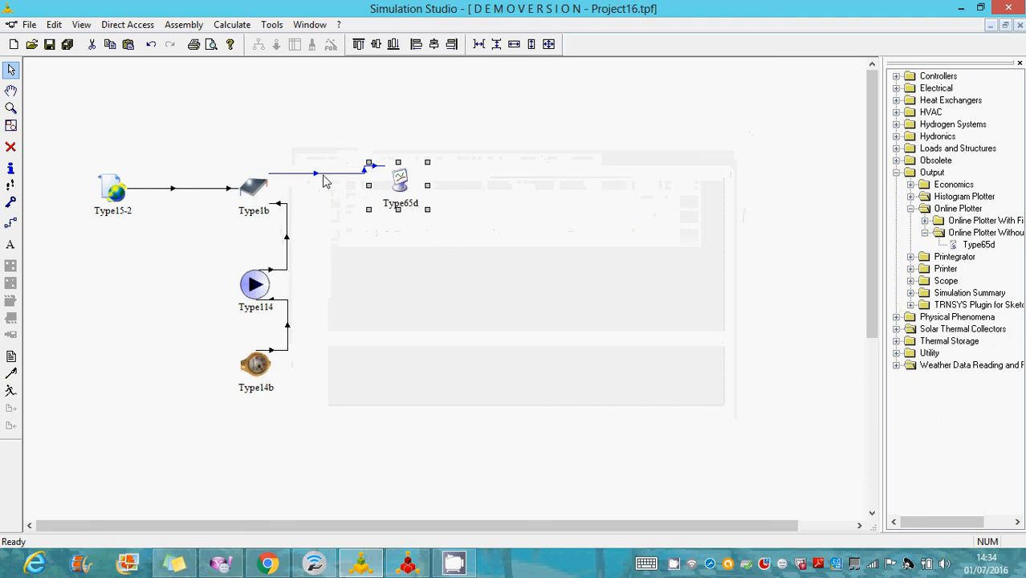
Link the Type15-2 weather component to the Type65d plotter, connecting dry bulb temperature to the T_amb left-axis variable.
{"action": "left_click", "coordinate": [95, 189]}
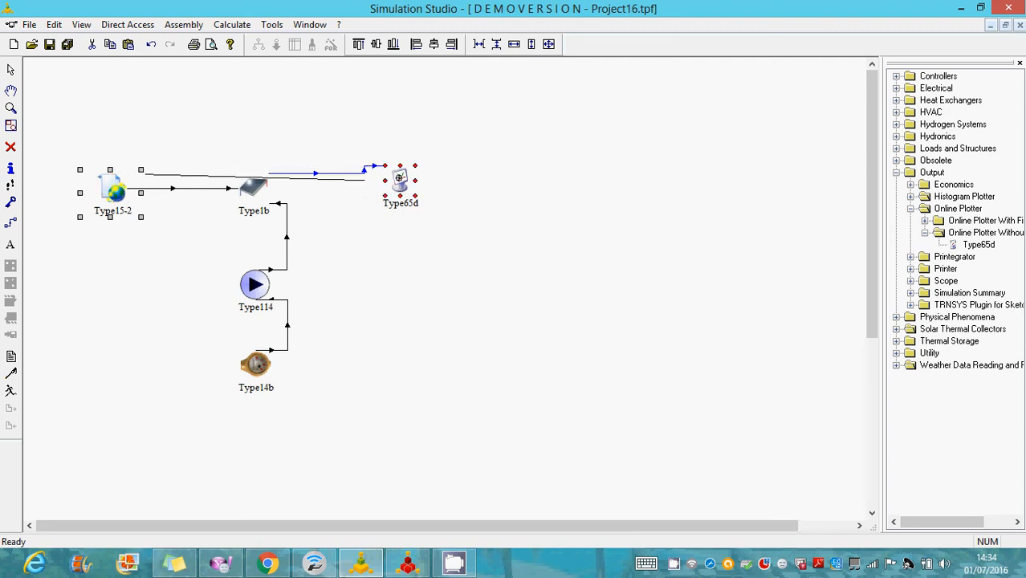
{"action": "left_click", "coordinate": [399, 177]}
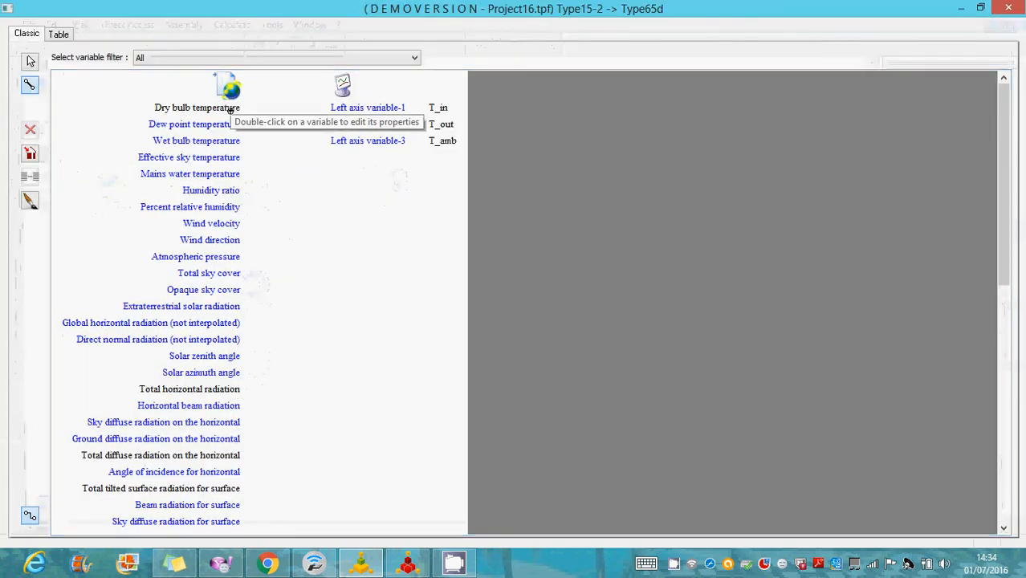
{"action": "left_click", "coordinate": [235, 107]}
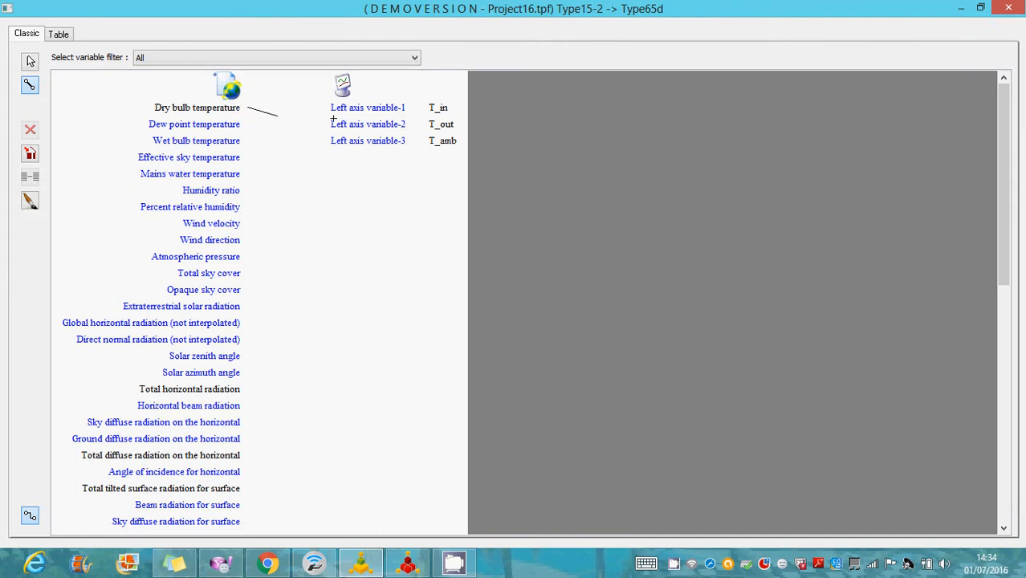
{"action": "left_click", "coordinate": [354, 141]}
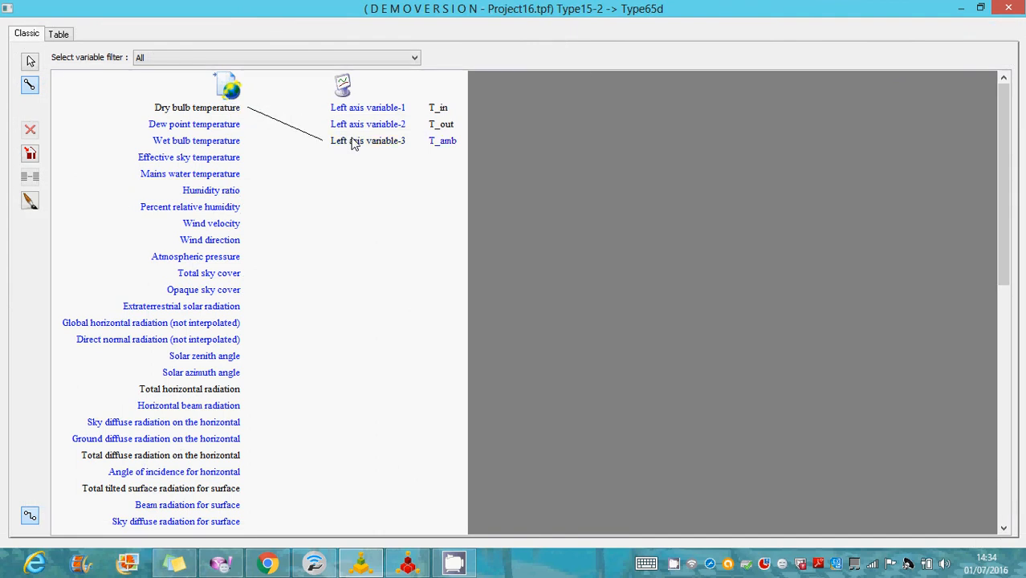
{"action": "left_click", "coordinate": [1009, 8]}
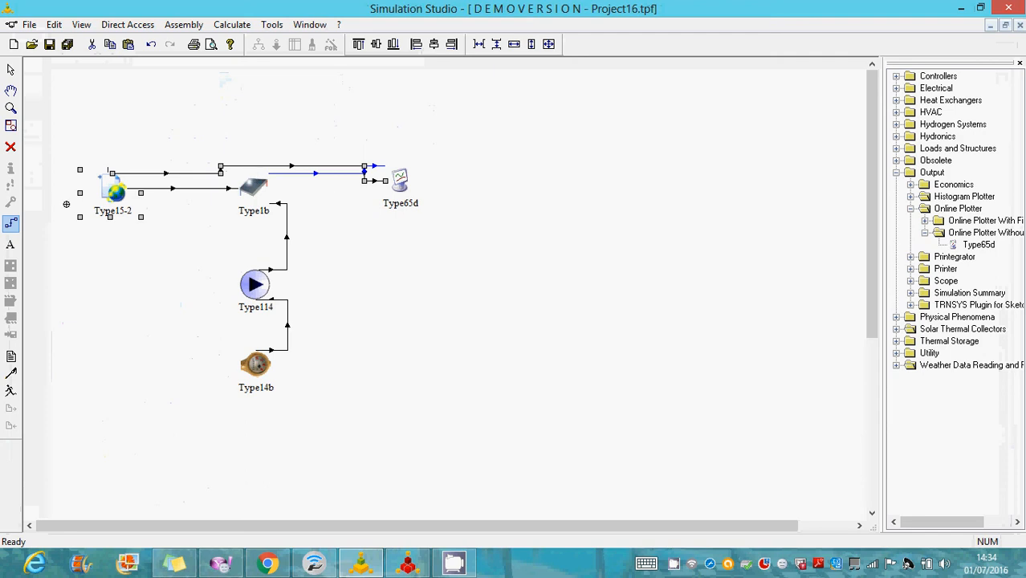
In the link from the Type1b collector to the Type65d plotter, connect outlet temperature to the T_out left-axis variable.
{"action": "left_click", "coordinate": [11, 70]}
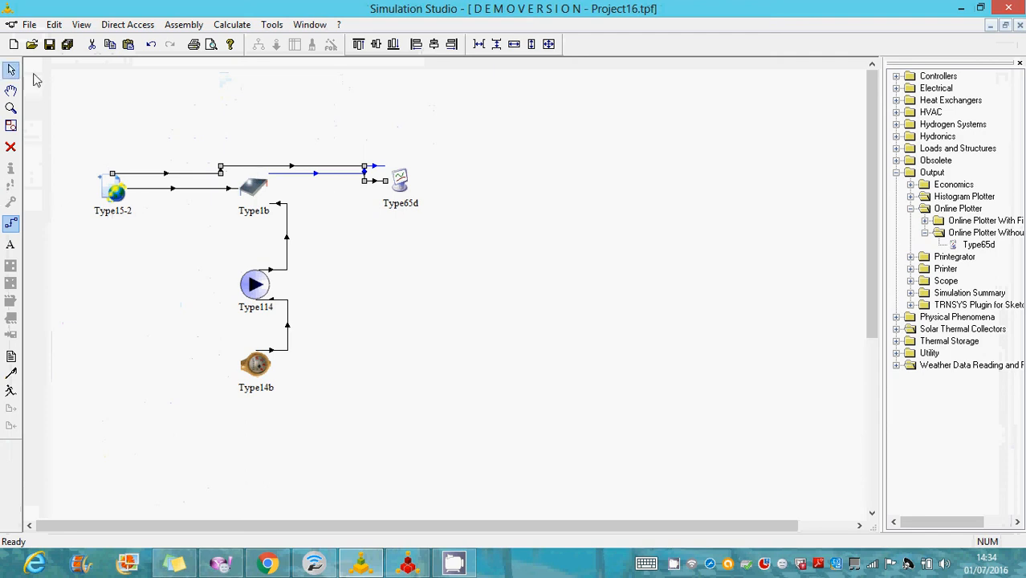
{"action": "double_click", "coordinate": [348, 172]}
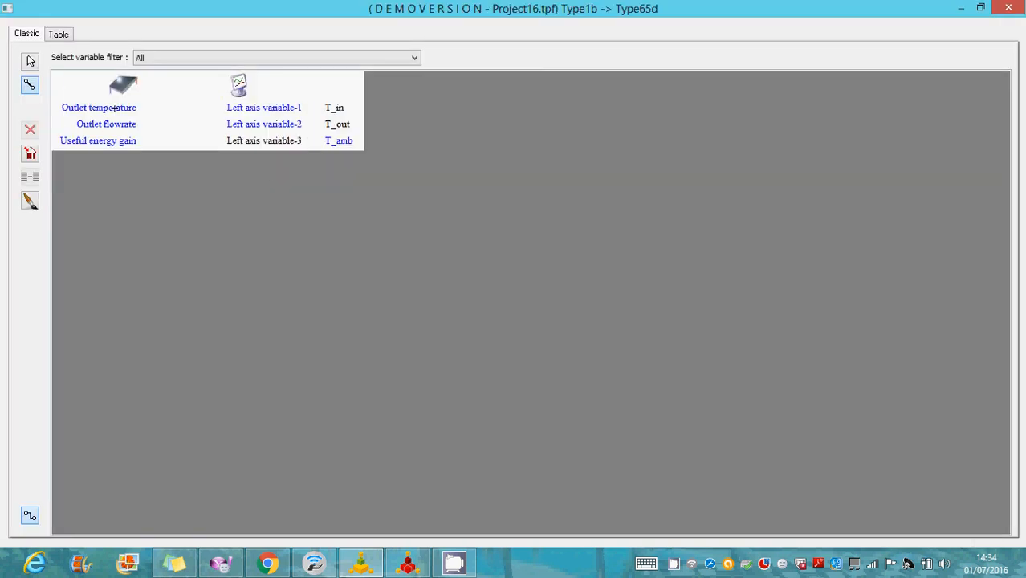
{"action": "left_click_drag", "start_coordinate": [169, 107], "coordinate": [233, 132]}
{"action": "left_click", "coordinate": [234, 127]}
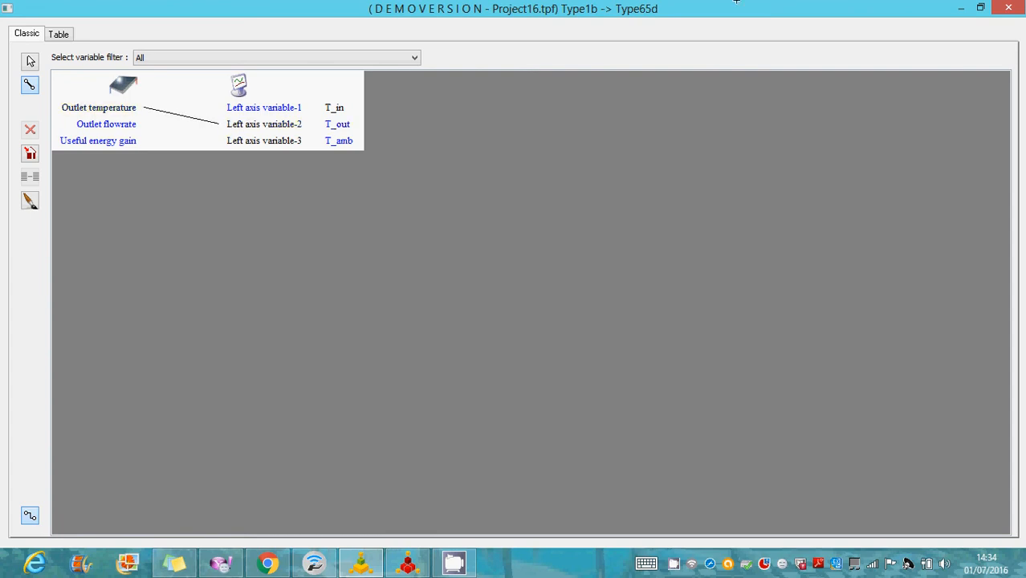
{"action": "left_click", "coordinate": [1008, 7]}
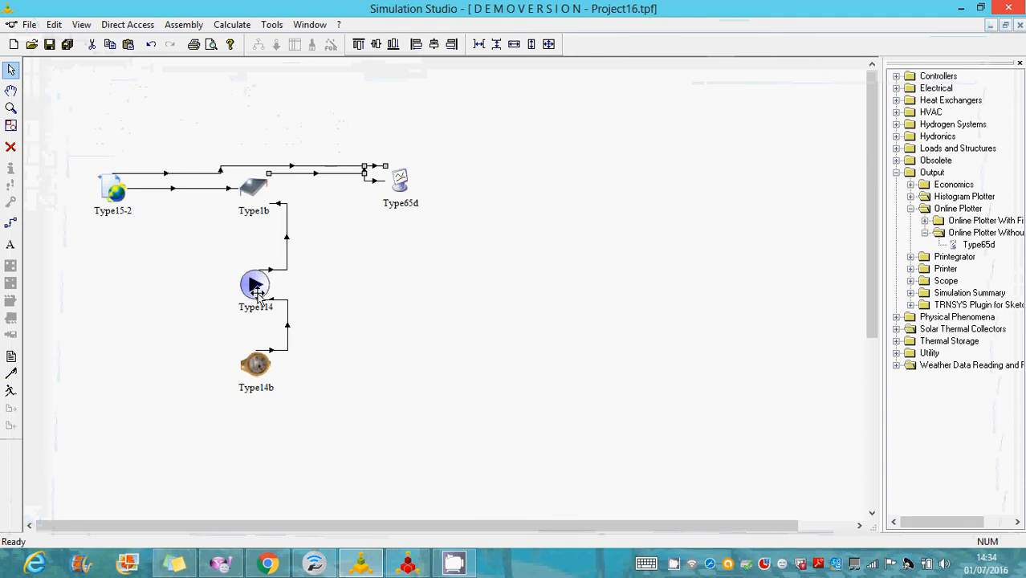
Link the Type114 pump to the Type65d plotter, connecting outlet fluid temperature to the T_in left-axis variable.
{"action": "left_click", "coordinate": [254, 285]}
{"action": "left_click", "coordinate": [11, 223]}
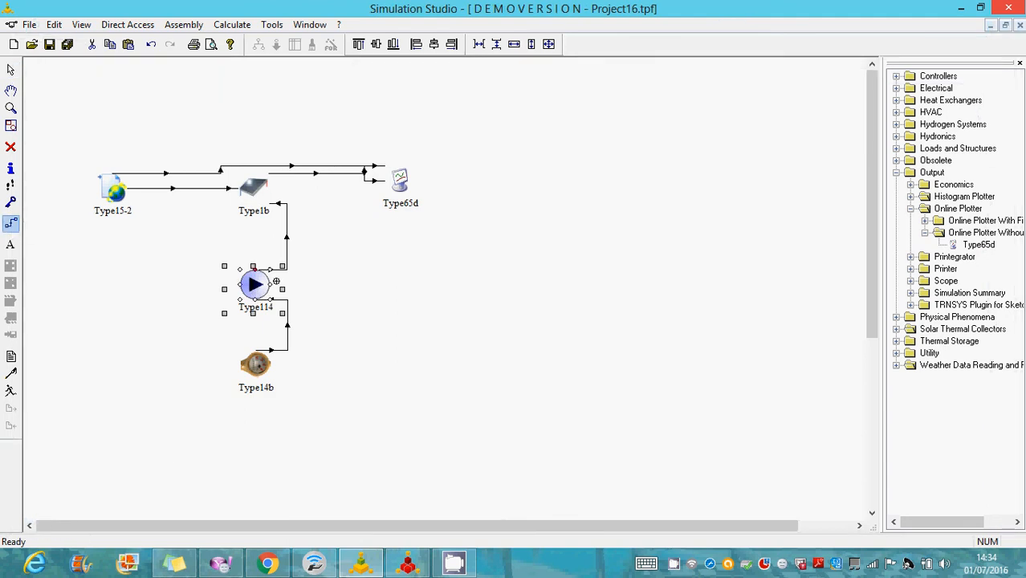
{"action": "left_click_drag", "start_coordinate": [364, 215], "coordinate": [378, 194]}
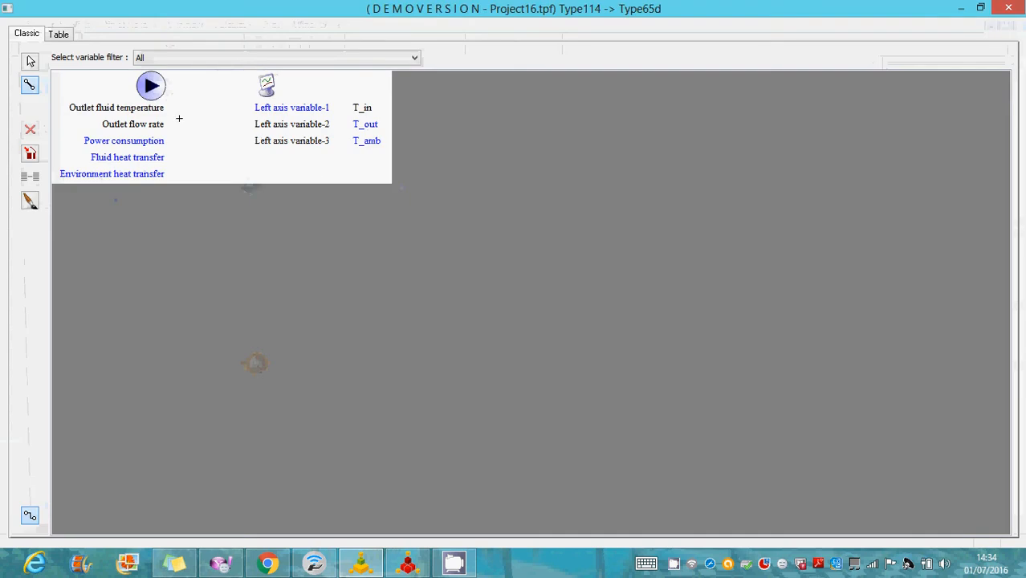
{"action": "left_click", "coordinate": [163, 108]}
{"action": "left_click", "coordinate": [301, 105]}
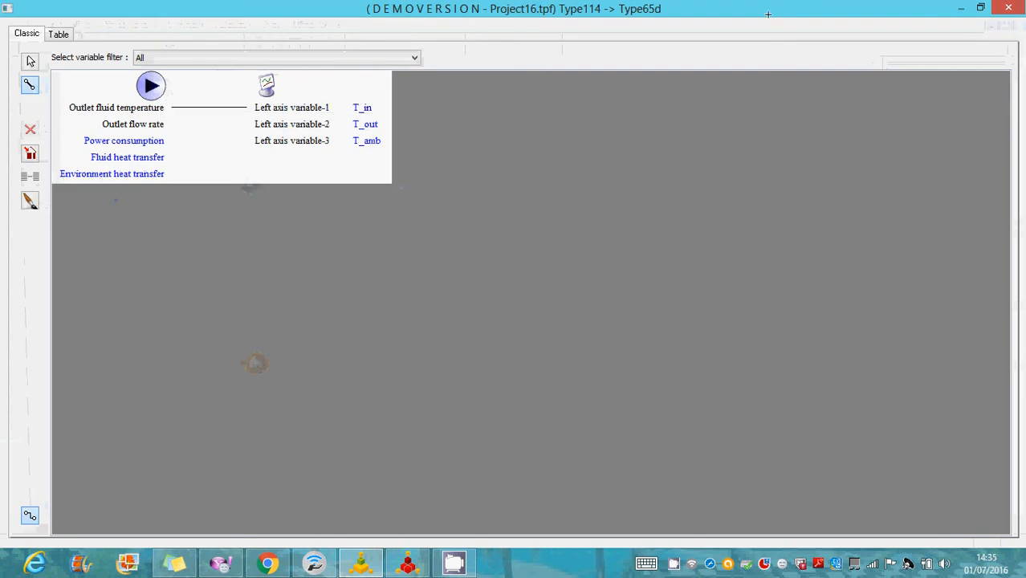
{"action": "left_click", "coordinate": [1008, 8]}
{"action": "left_click", "coordinate": [520, 450]}
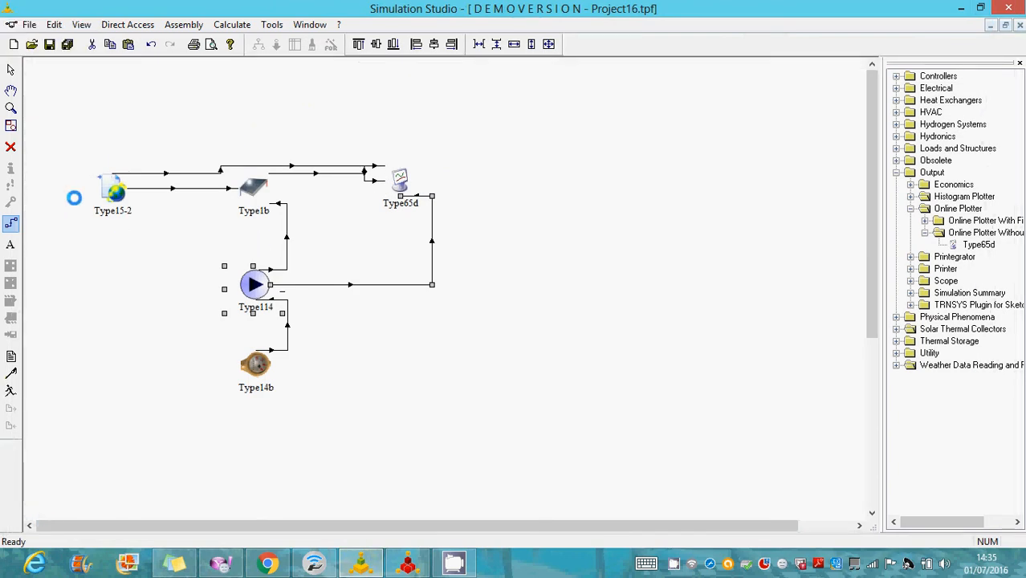
Open the Type15-2 weather component's external files and start browsing for its TMY-2 weather data file.
{"action": "left_click", "coordinate": [10, 71]}
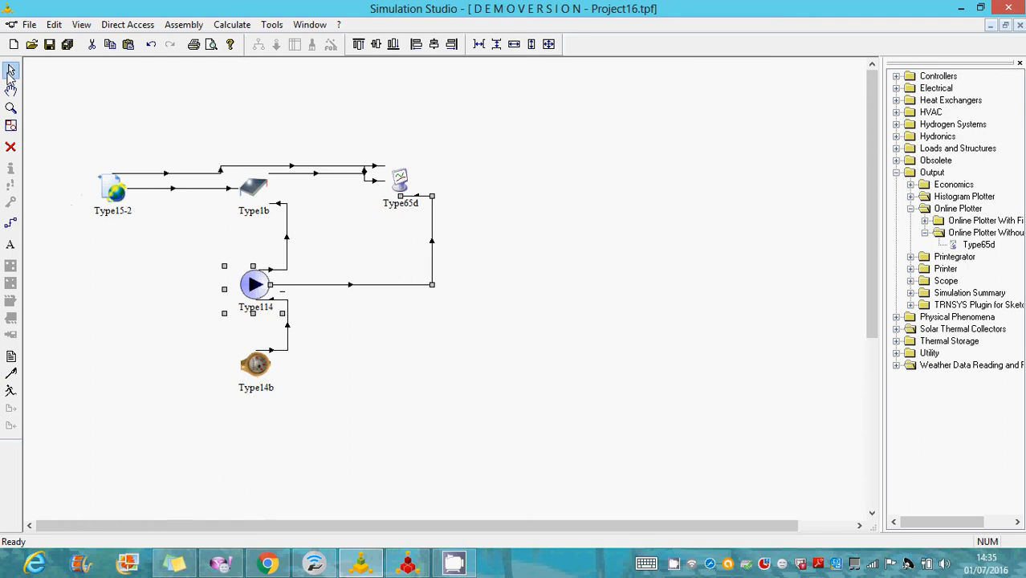
{"action": "double_click", "coordinate": [113, 193]}
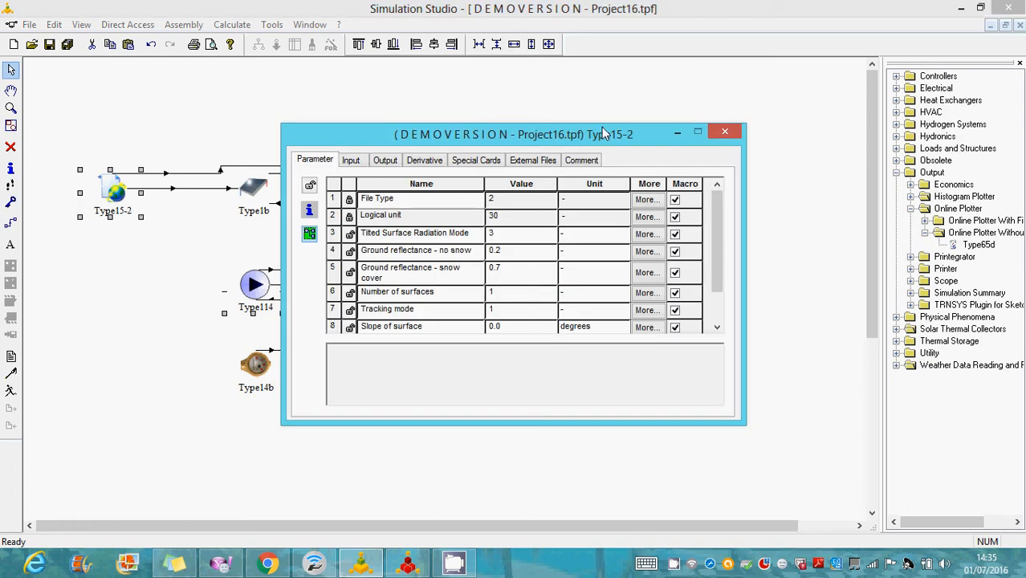
{"action": "left_click", "coordinate": [527, 161]}
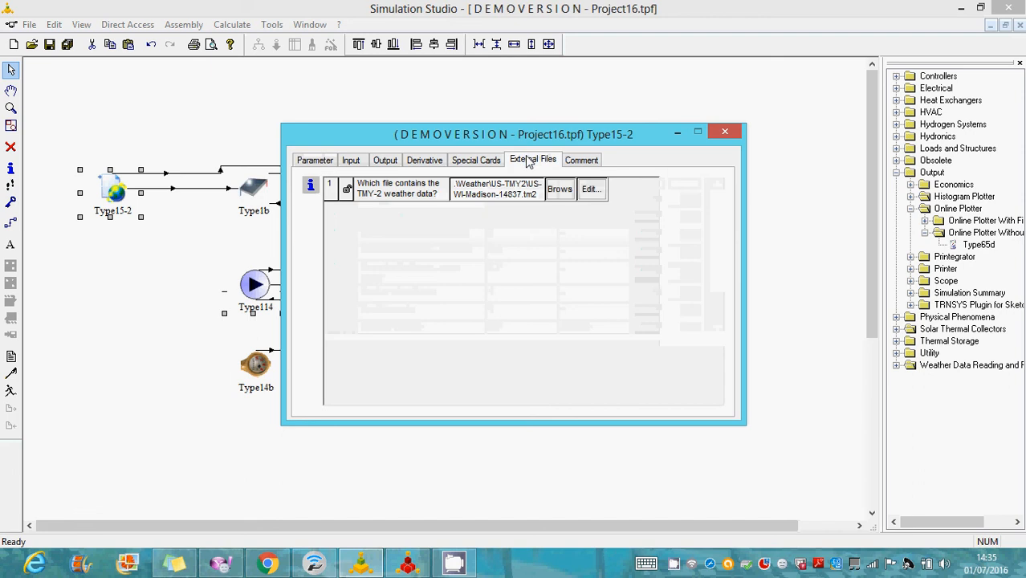
{"action": "left_click", "coordinate": [559, 193]}
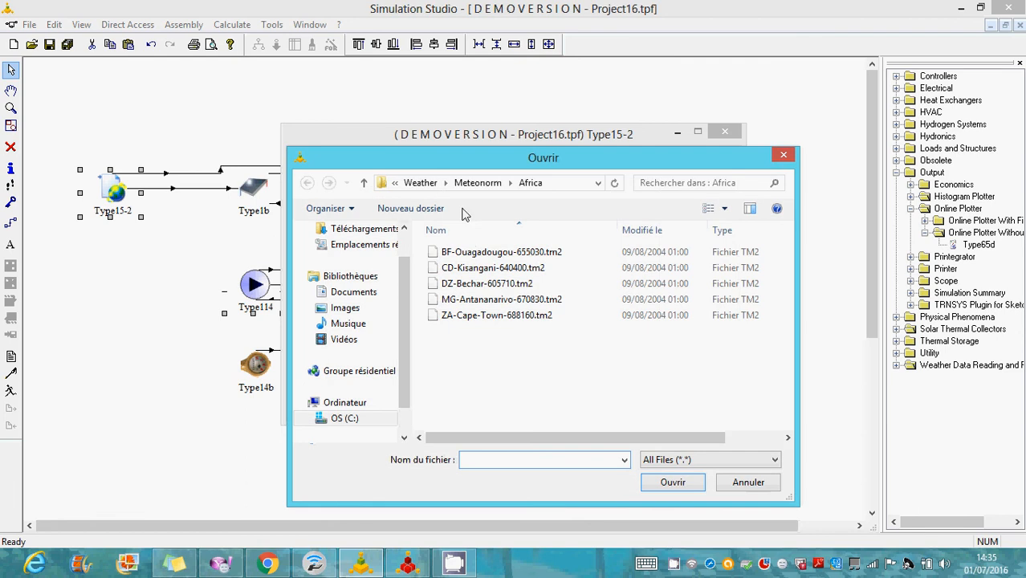
Choose BF-Ouagadougou-655030.tm2 from C:\Trnsys17Demo\Weather\Meteonorm\Africa as the weather data file and close the component's properties.
{"action": "left_click", "coordinate": [421, 186]}
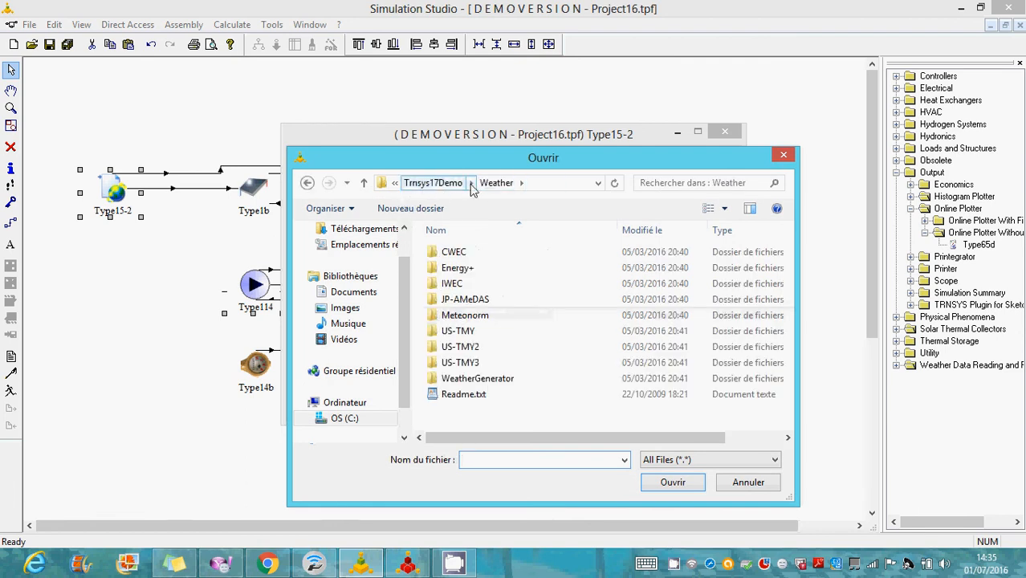
{"action": "left_click", "coordinate": [393, 187]}
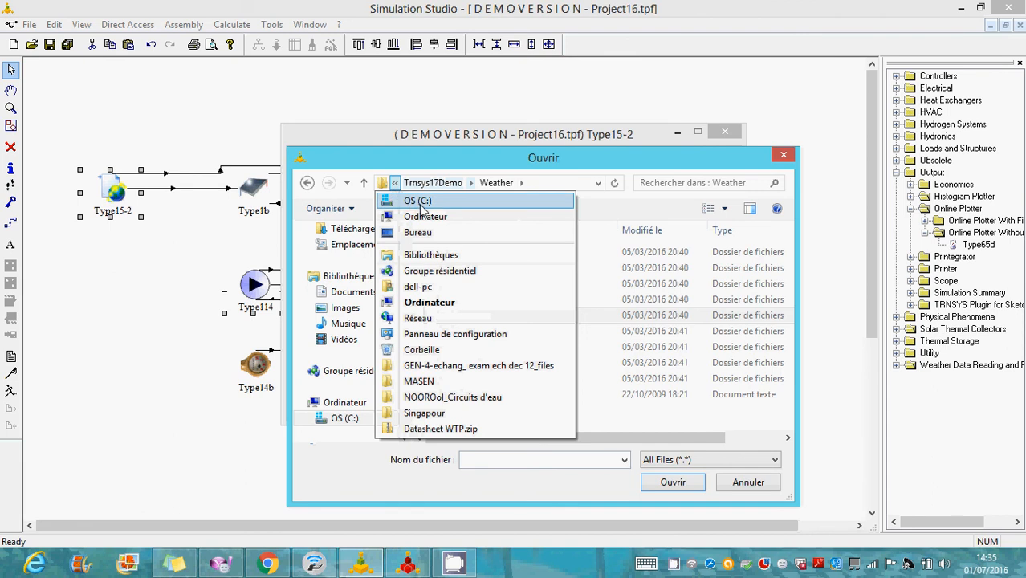
{"action": "left_click", "coordinate": [419, 201]}
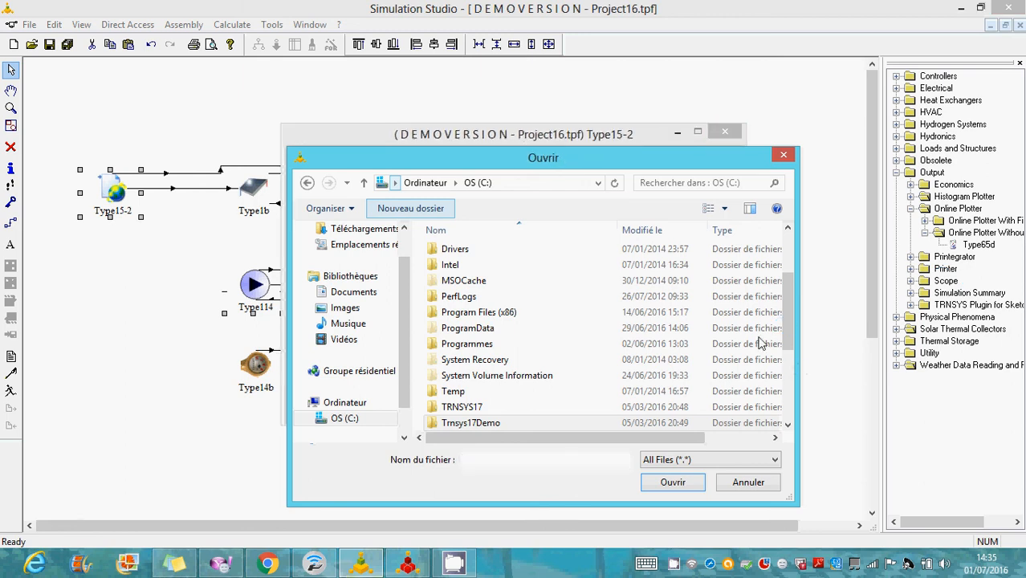
{"action": "left_click_drag", "start_coordinate": [790, 357], "coordinate": [790, 299]}
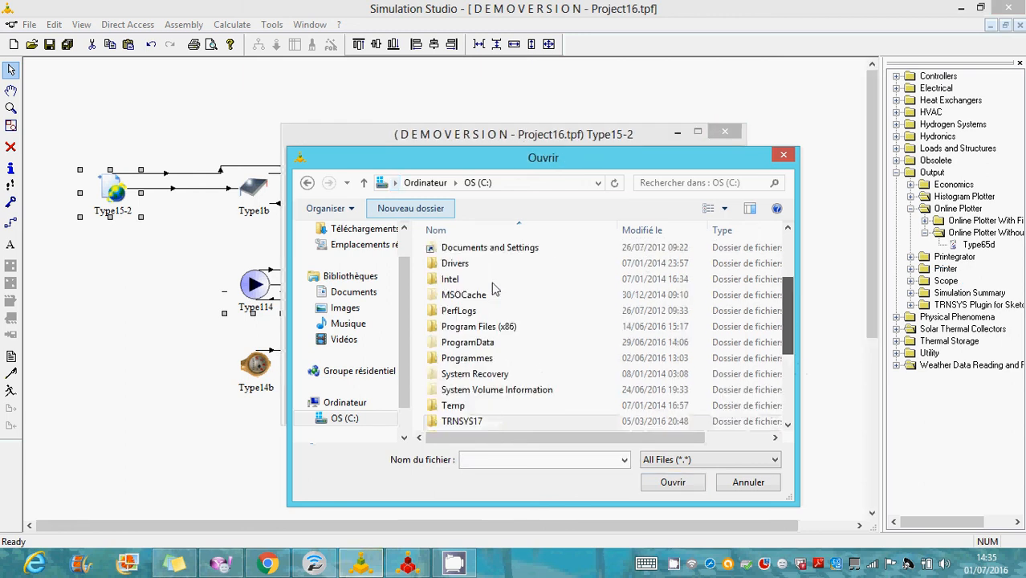
{"action": "double_click", "coordinate": [481, 406]}
{"action": "left_click", "coordinate": [479, 410]}
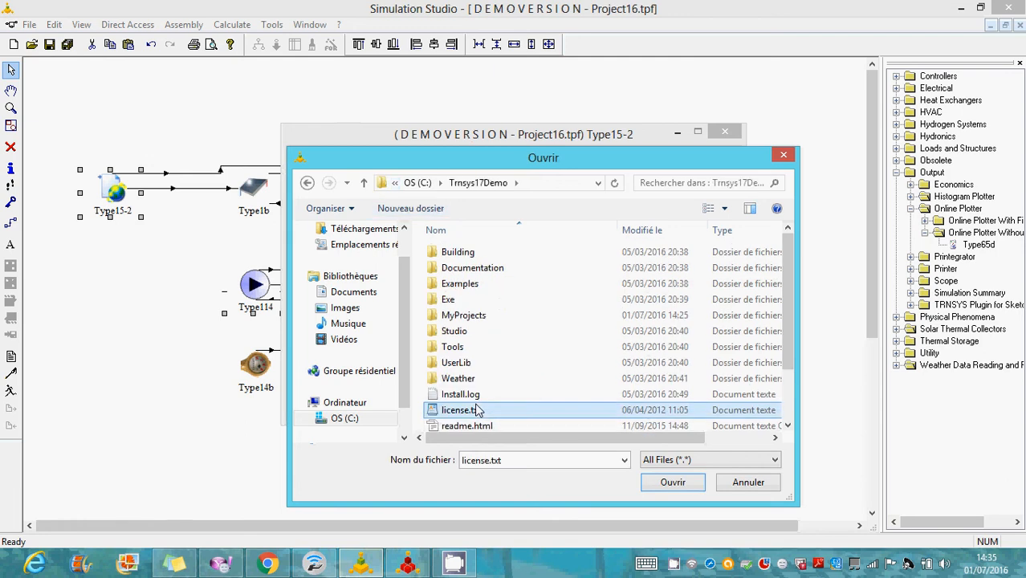
{"action": "double_click", "coordinate": [458, 379]}
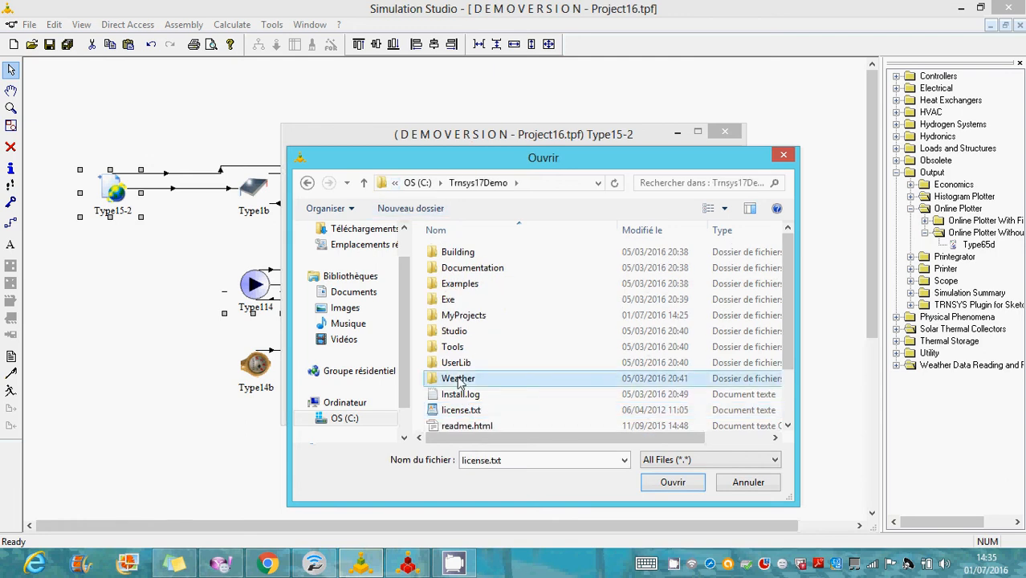
{"action": "double_click", "coordinate": [472, 317]}
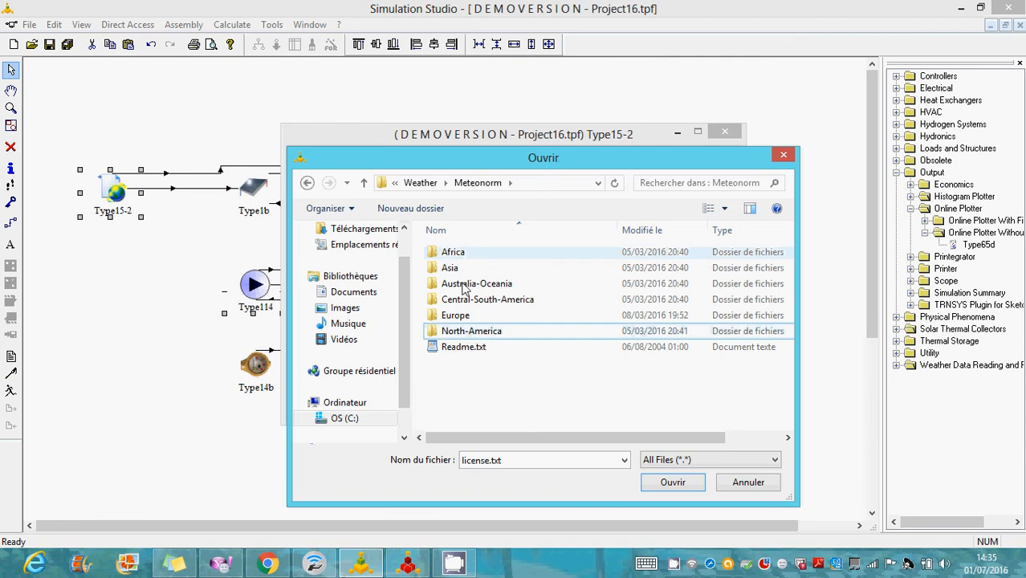
{"action": "double_click", "coordinate": [457, 256]}
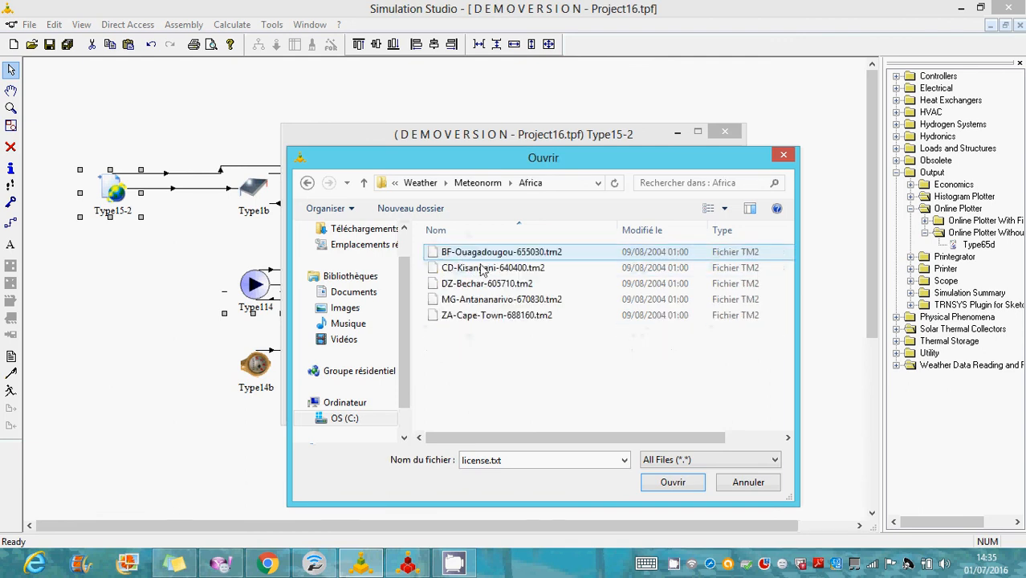
{"action": "double_click", "coordinate": [500, 252]}
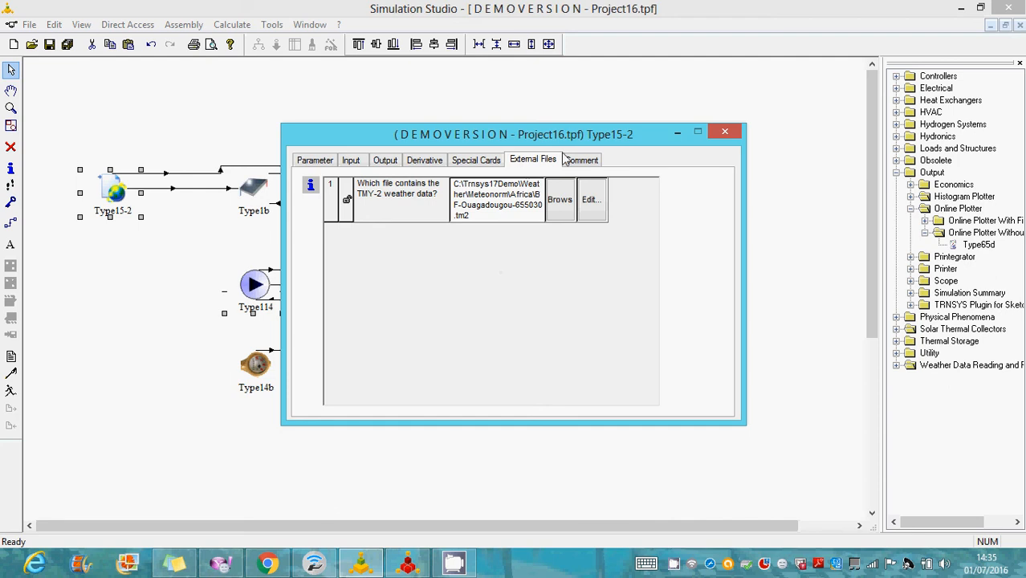
{"action": "left_click", "coordinate": [732, 130]}
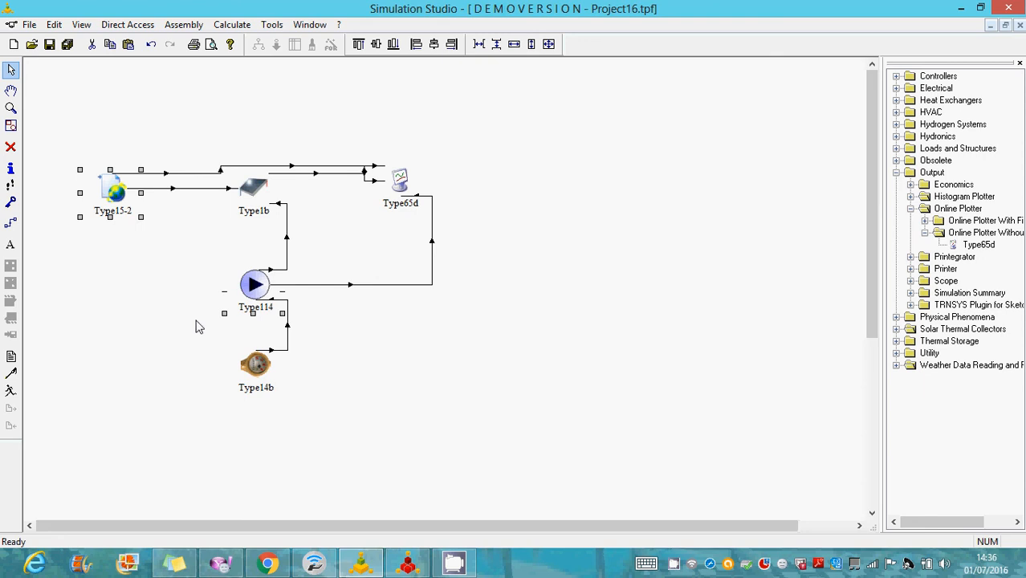
Open the project's global simulation settings and set the simulation stop time to 24 hr.
{"action": "left_click", "coordinate": [11, 358]}
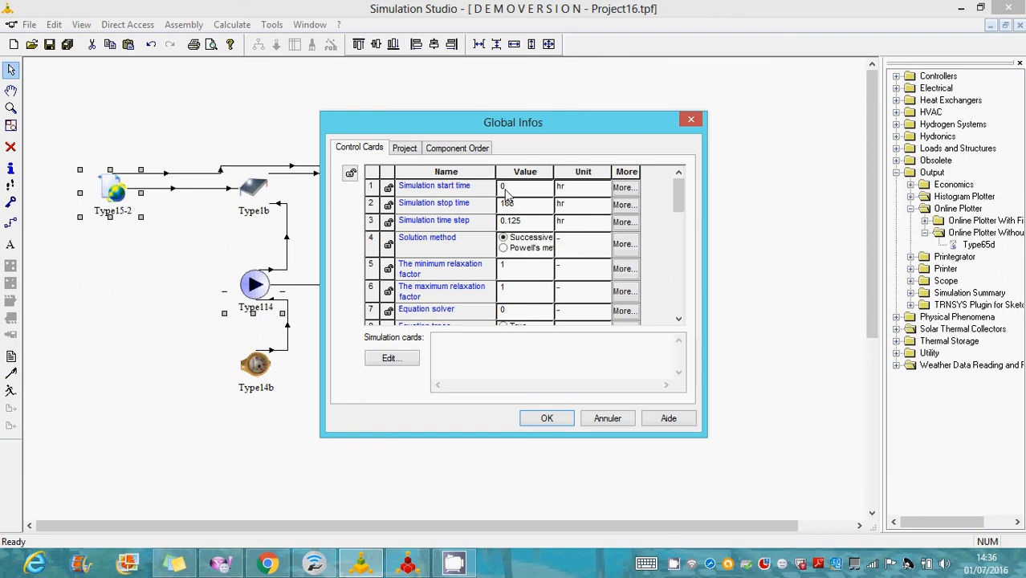
{"action": "left_click", "coordinate": [505, 193]}
{"action": "left_click", "coordinate": [513, 206]}
{"action": "type", "text": "24"}
Examine the variable details of the simulation start time, including its table of month start hours, and close them.
{"action": "left_click", "coordinate": [624, 187]}
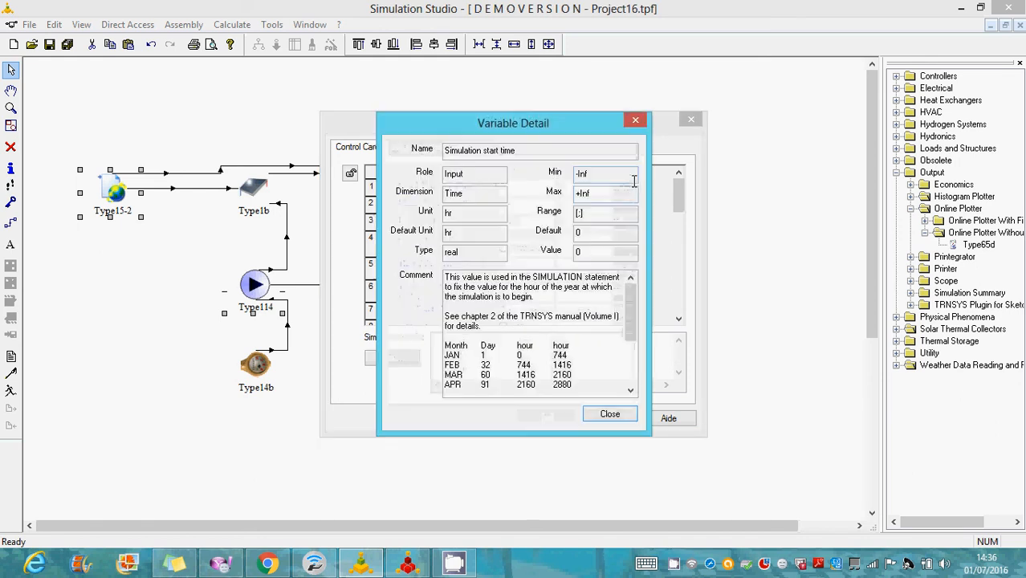
{"action": "scroll", "coordinate": [631, 306], "scroll_direction": "down", "scroll_amount": 1}
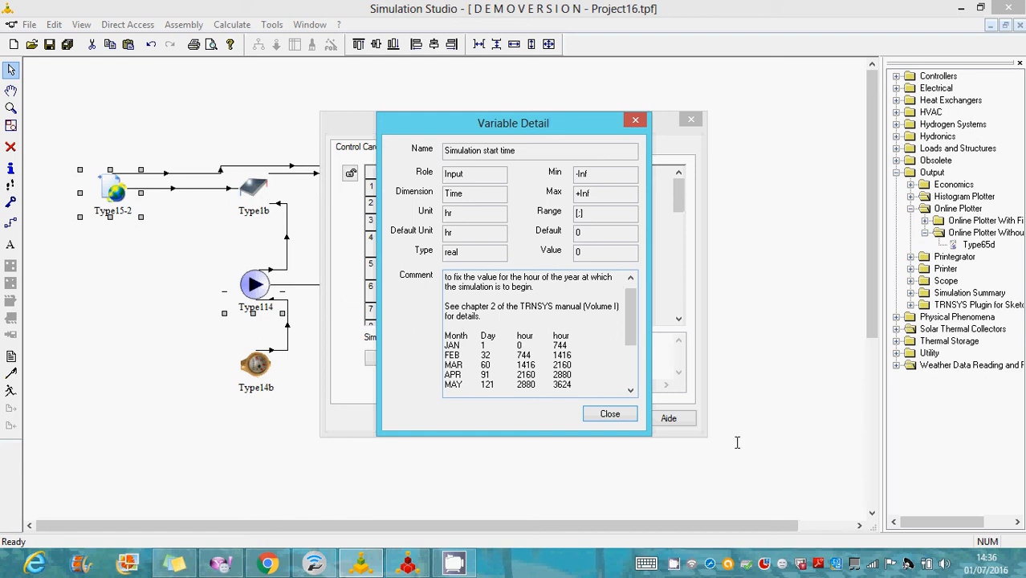
{"action": "left_click", "coordinate": [612, 415]}
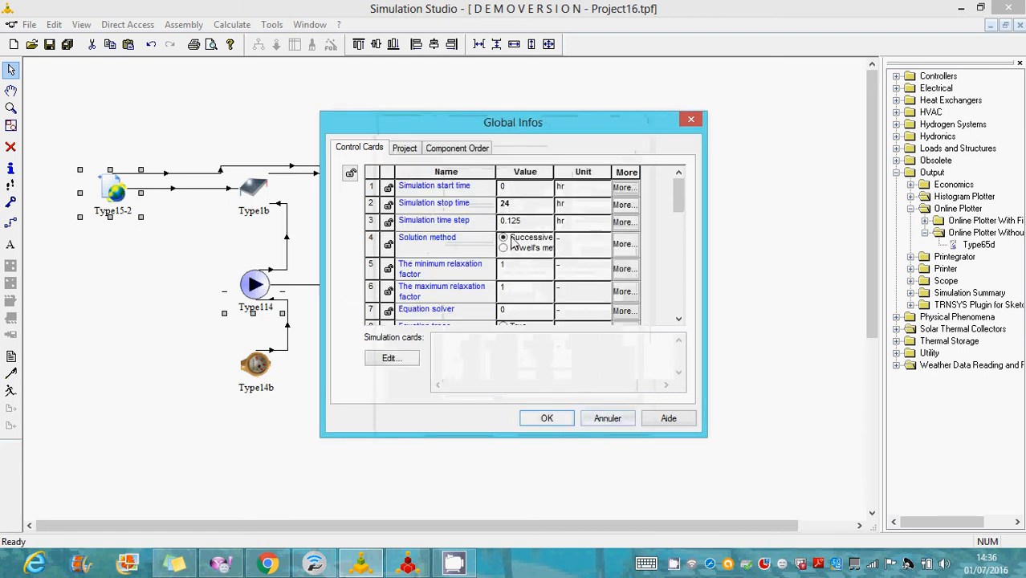
Set the simulation time step to 1 hr and accept the global settings.
{"action": "left_click", "coordinate": [514, 222]}
{"action": "type", "text": "1"}
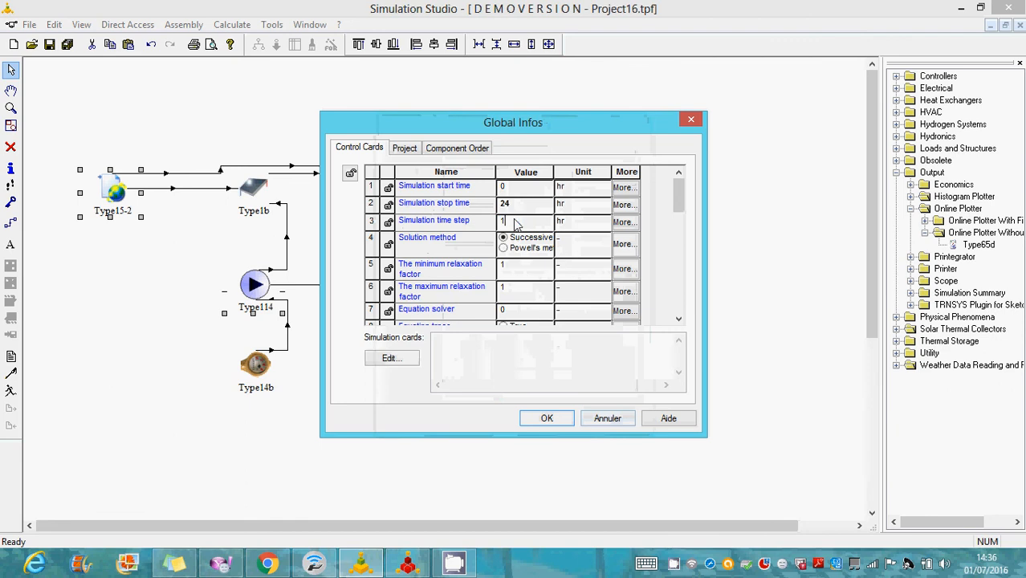
{"action": "left_click", "coordinate": [538, 419]}
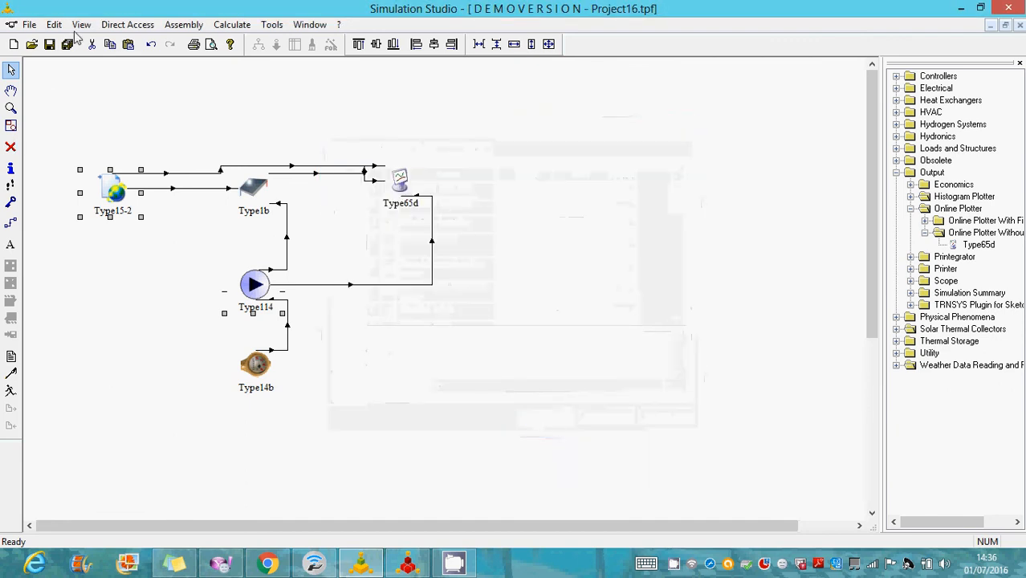
Save the project and run the simulation, keeping the online plotter open when the calculations complete.
{"action": "left_click", "coordinate": [52, 46]}
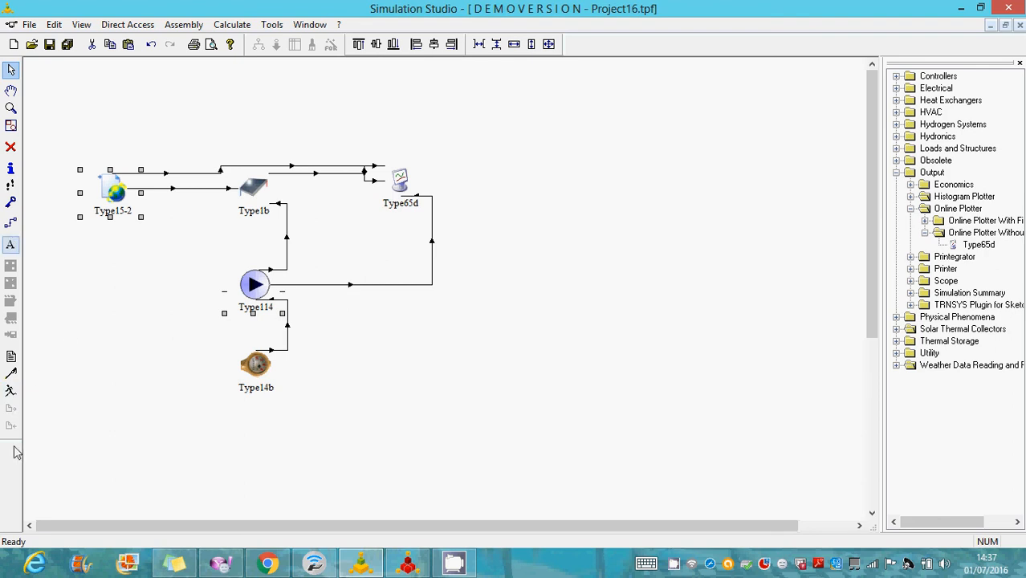
{"action": "left_click", "coordinate": [10, 391]}
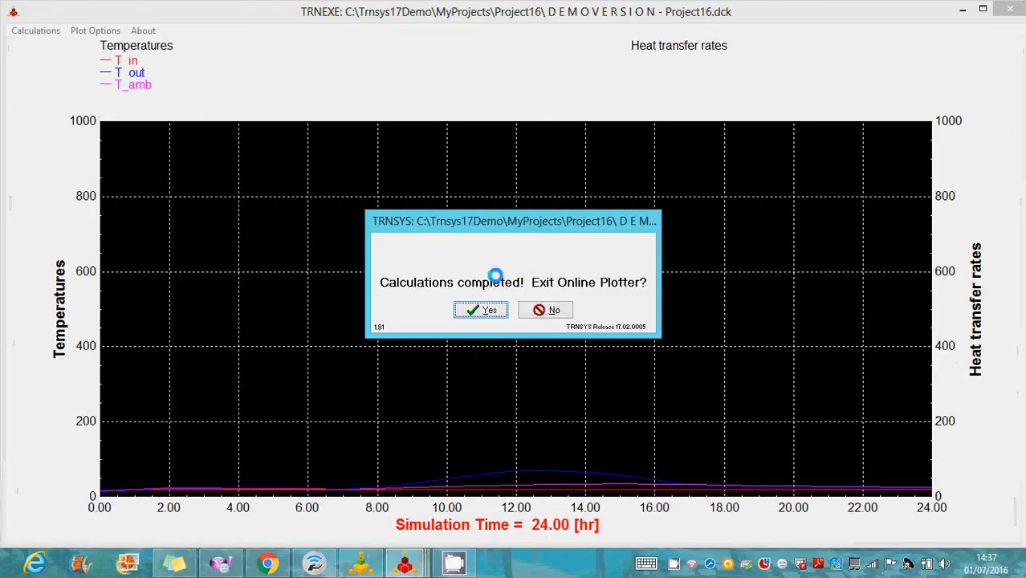
{"action": "left_click", "coordinate": [545, 311]}
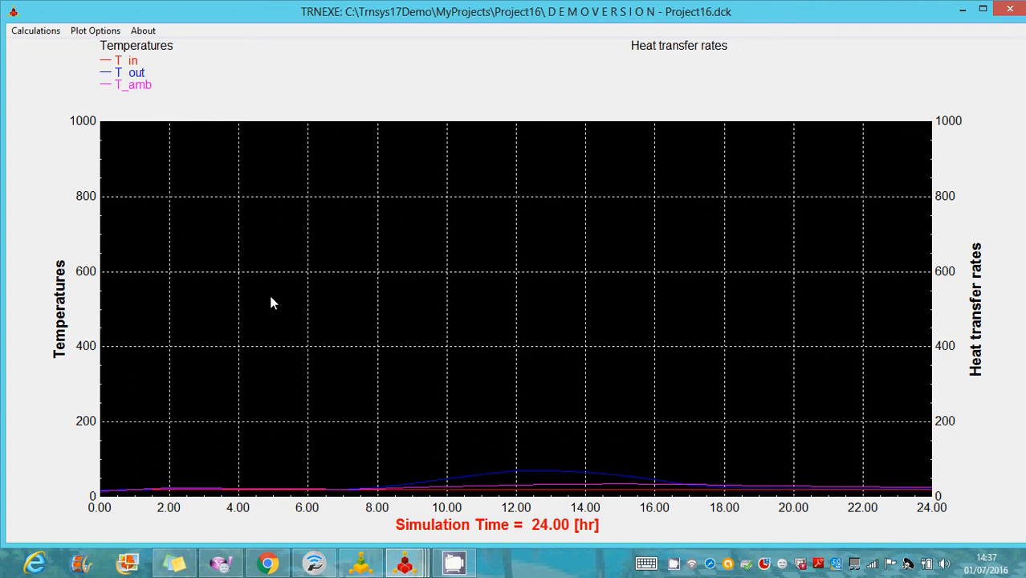
Rescale the plot's left Temperatures axis to a maximum of 60.
{"action": "left_click", "coordinate": [85, 120]}
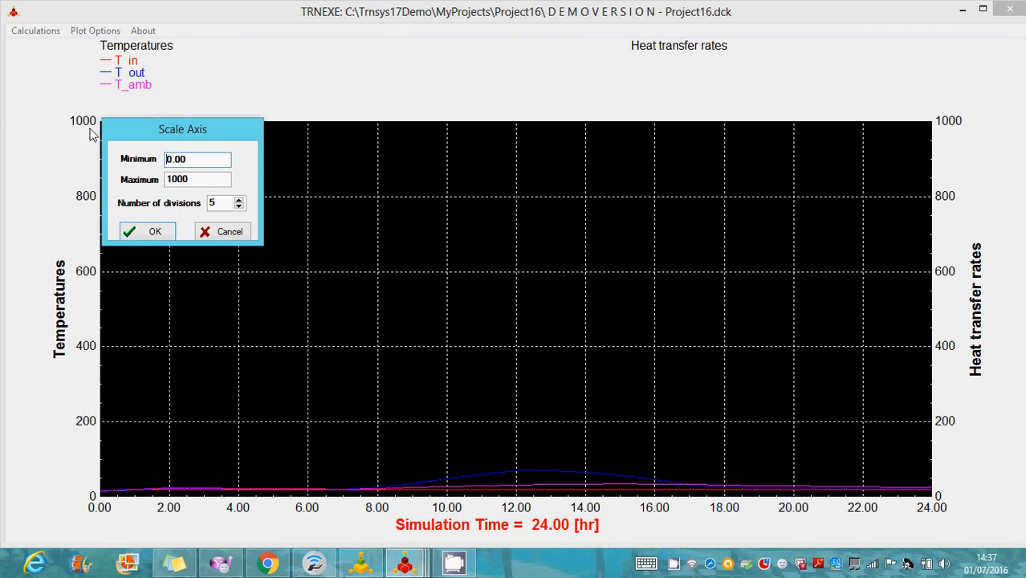
{"action": "left_click", "coordinate": [229, 232]}
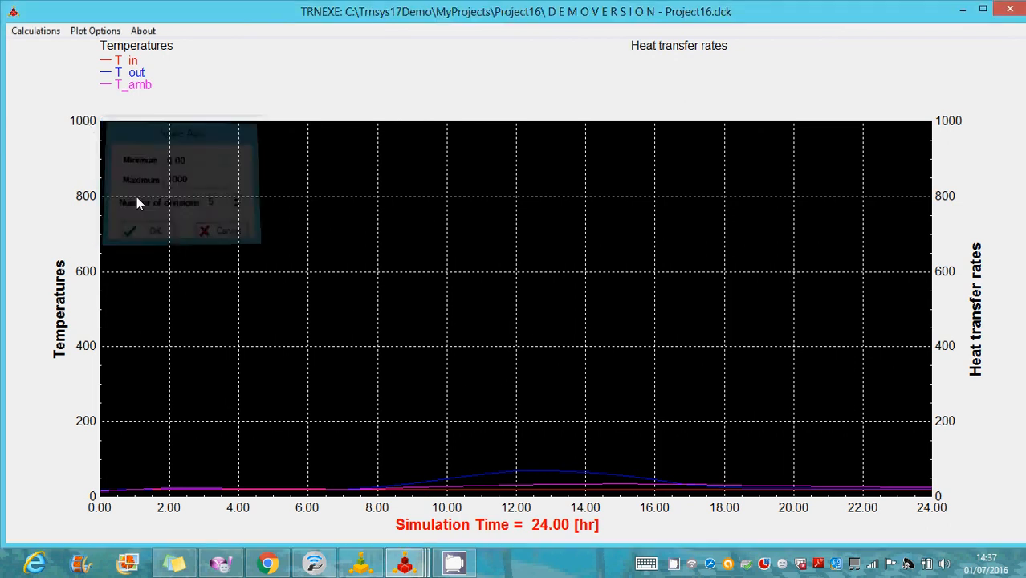
{"action": "left_click", "coordinate": [81, 121]}
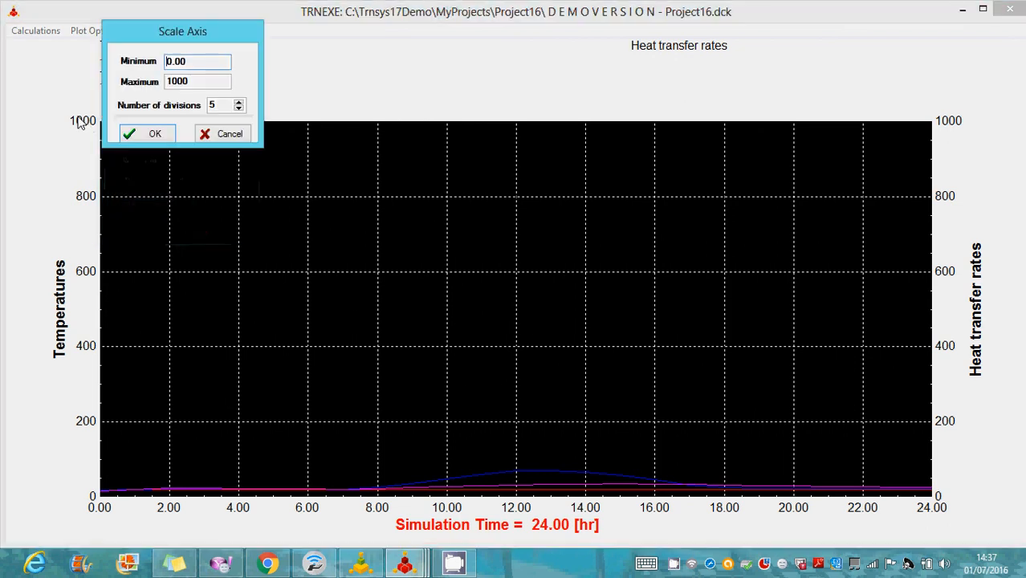
{"action": "double_click", "coordinate": [195, 80]}
{"action": "type", "text": "60"}
{"action": "key", "text": "Return"}
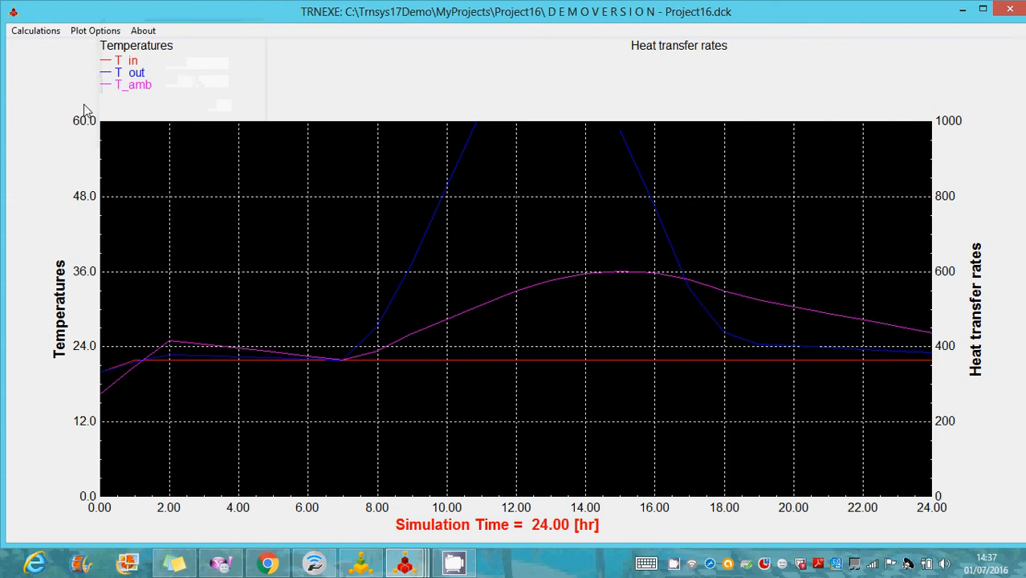
Rescale the plot's left Temperatures axis to a maximum of 80.
{"action": "left_click", "coordinate": [86, 128]}
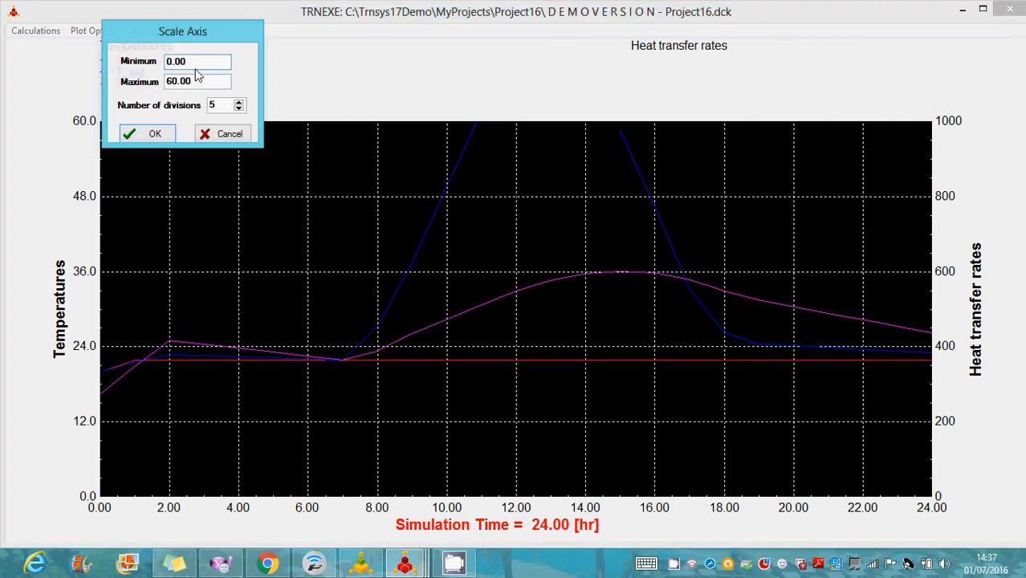
{"action": "double_click", "coordinate": [197, 80]}
{"action": "type", "text": "80"}
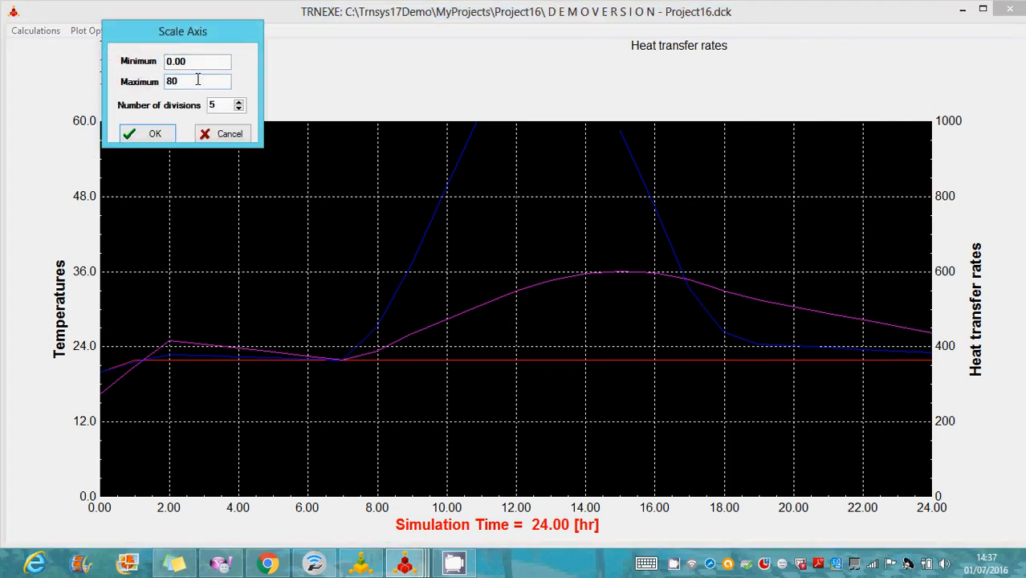
{"action": "key", "text": "Return"}
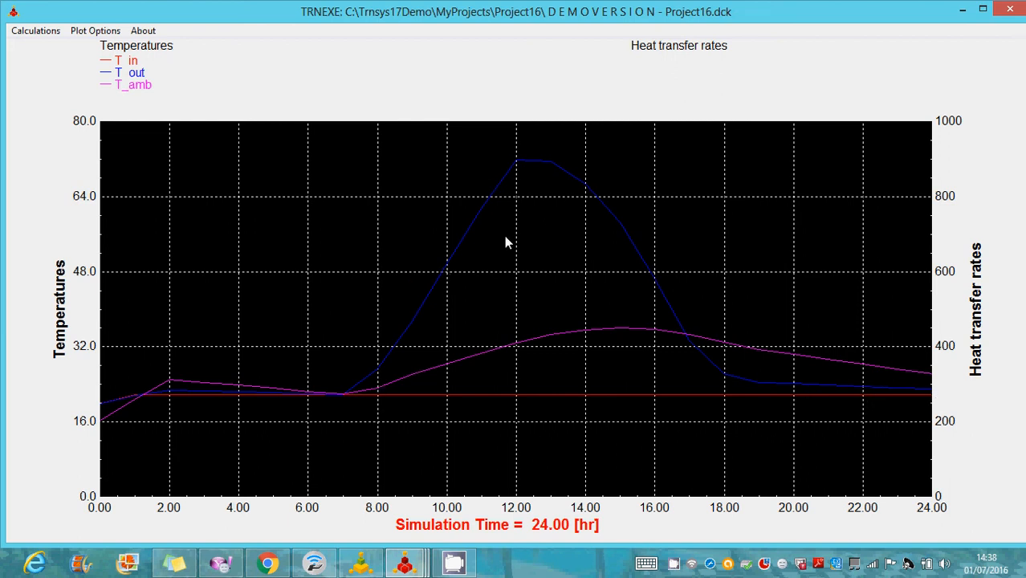
Examine the outlet, inlet and ambient temperature curves around midday, and return from the plots to the Project16 model.
{"action": "left_click", "coordinate": [518, 178]}
{"action": "left_click_drag", "start_coordinate": [572, 184], "coordinate": [542, 167]}
{"action": "left_click_drag", "start_coordinate": [538, 212], "coordinate": [535, 194]}
{"action": "left_click_drag", "start_coordinate": [572, 344], "coordinate": [587, 404]}
{"action": "mouse_move", "coordinate": [1016, 8]}
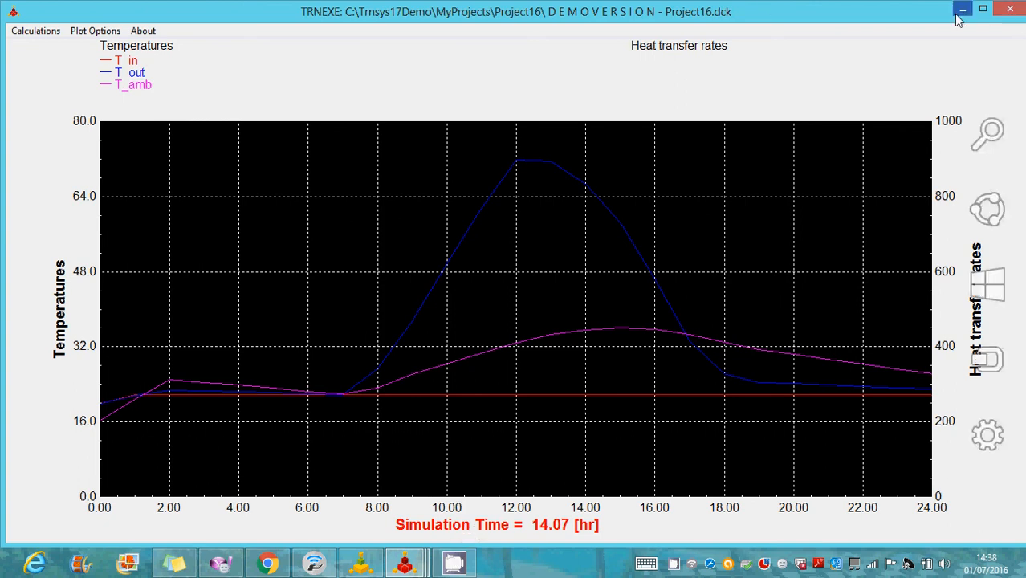
{"action": "left_click", "coordinate": [538, 349]}
{"action": "left_click", "coordinate": [536, 313]}
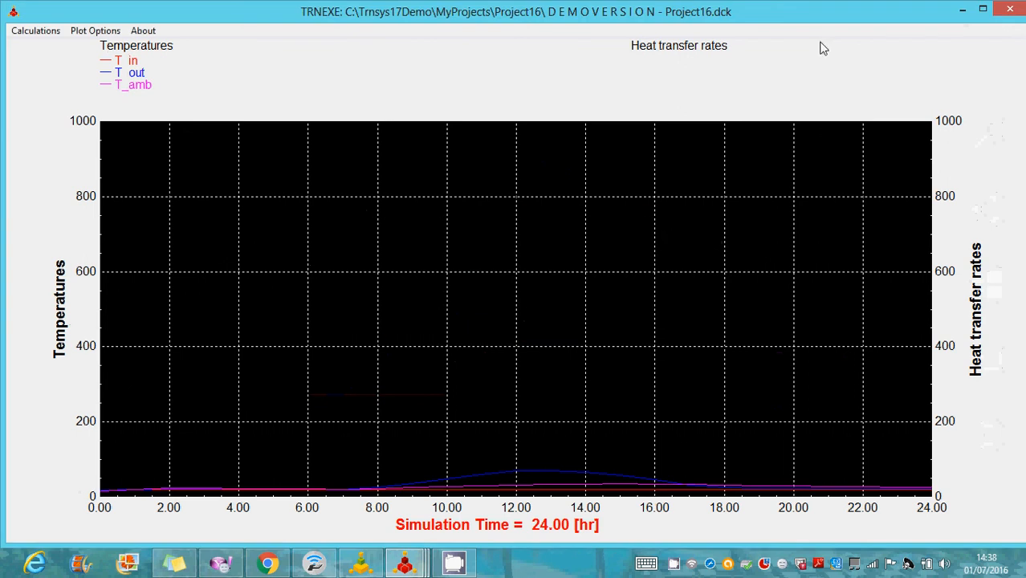
{"action": "left_click", "coordinate": [1016, 8]}
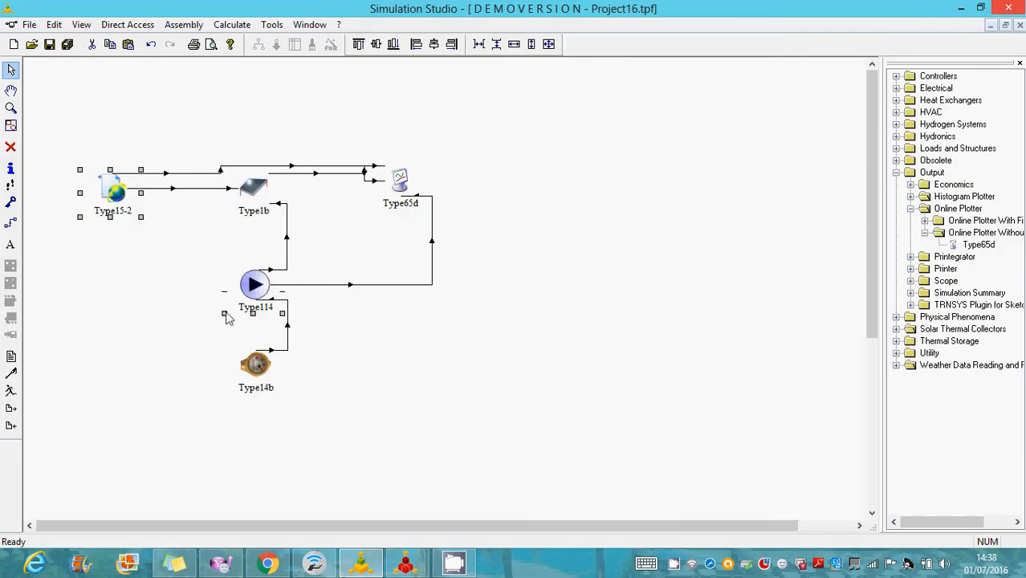
Replace the Type15-2 weather data file with CZ-Praha-115180.tm2 from the Meteonorm Europe folder, and close the component's settings.
{"action": "double_click", "coordinate": [119, 189]}
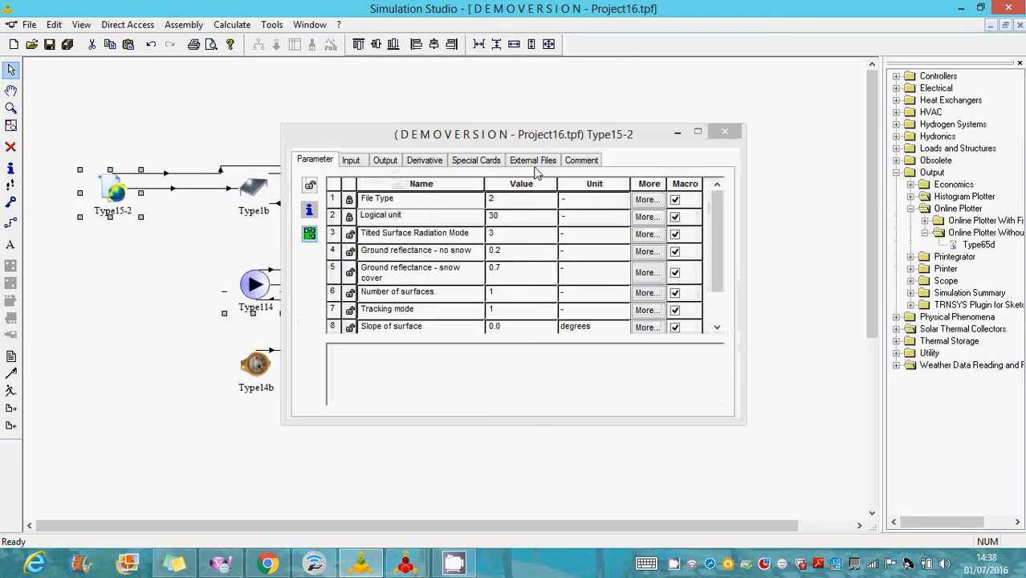
{"action": "left_click", "coordinate": [533, 161]}
{"action": "left_click", "coordinate": [566, 198]}
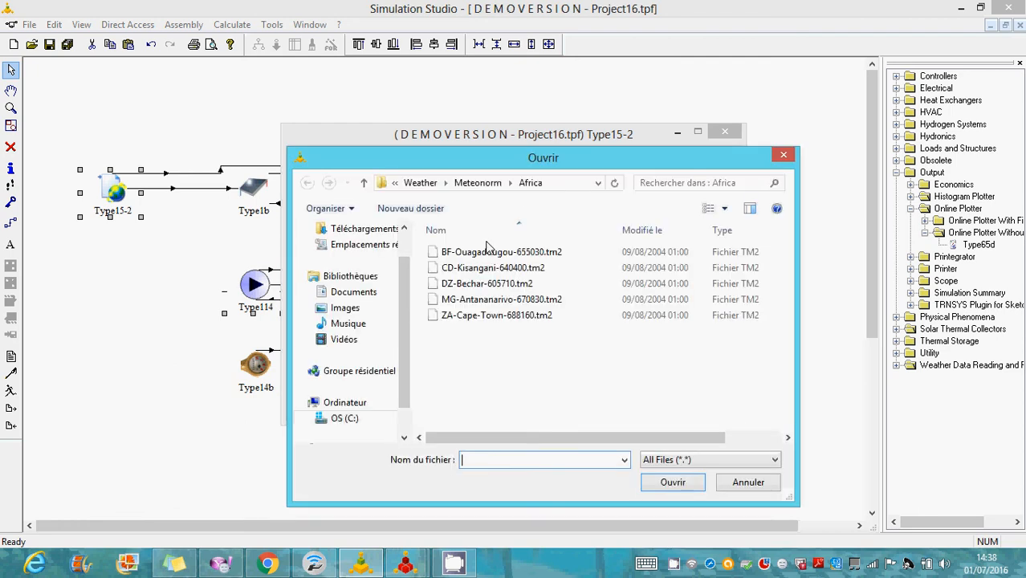
{"action": "left_click", "coordinate": [481, 183]}
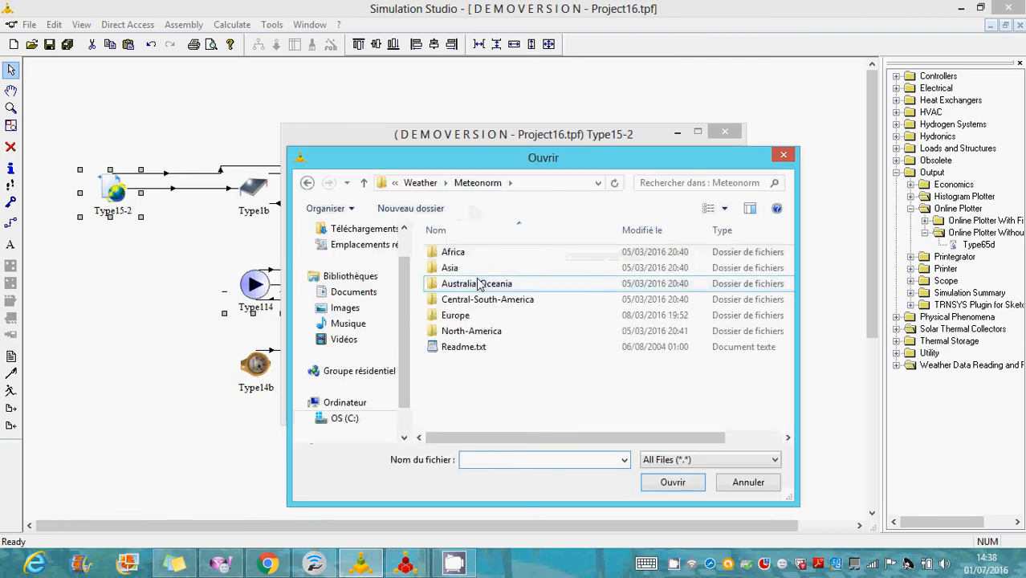
{"action": "double_click", "coordinate": [468, 321]}
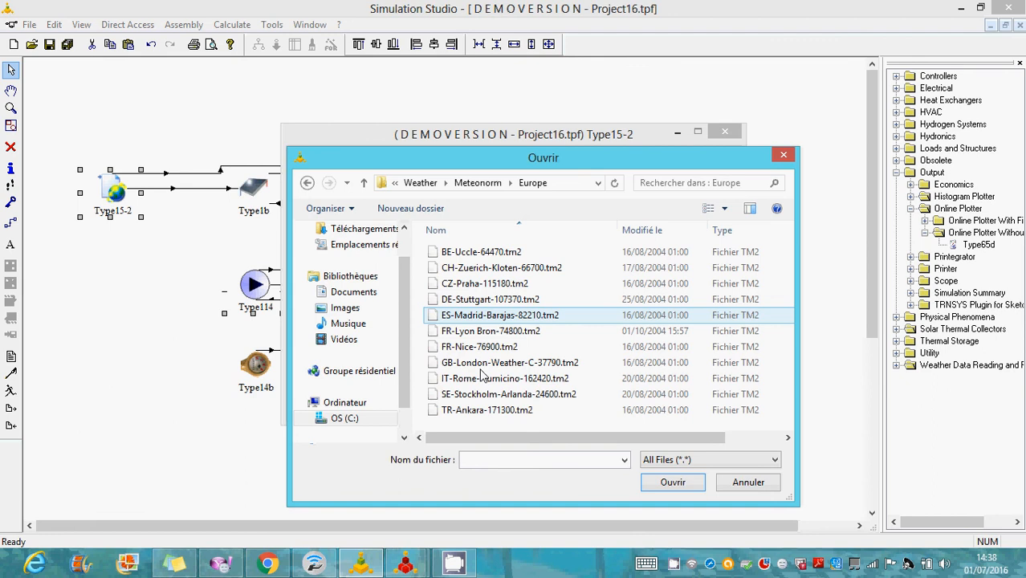
{"action": "double_click", "coordinate": [516, 285]}
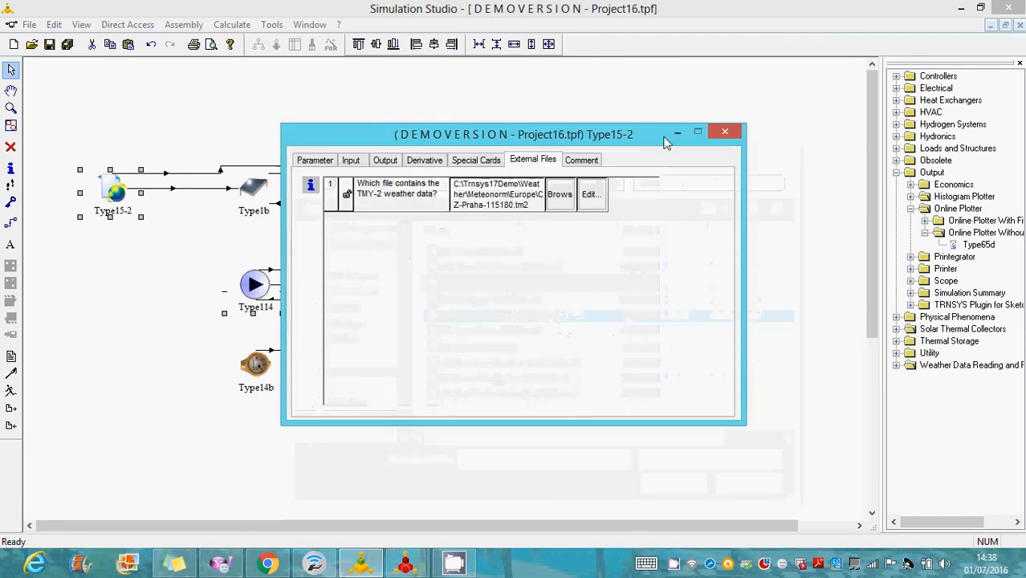
{"action": "left_click", "coordinate": [725, 132]}
Save the project and rerun the simulation with the Prague weather, keeping the online plotter open.
{"action": "left_click", "coordinate": [49, 44]}
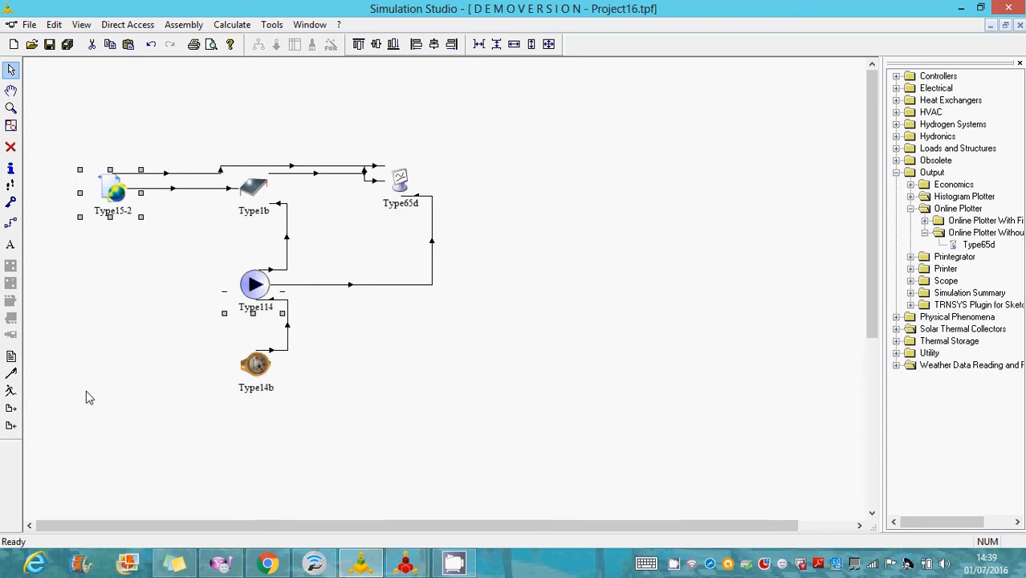
{"action": "left_click", "coordinate": [11, 390]}
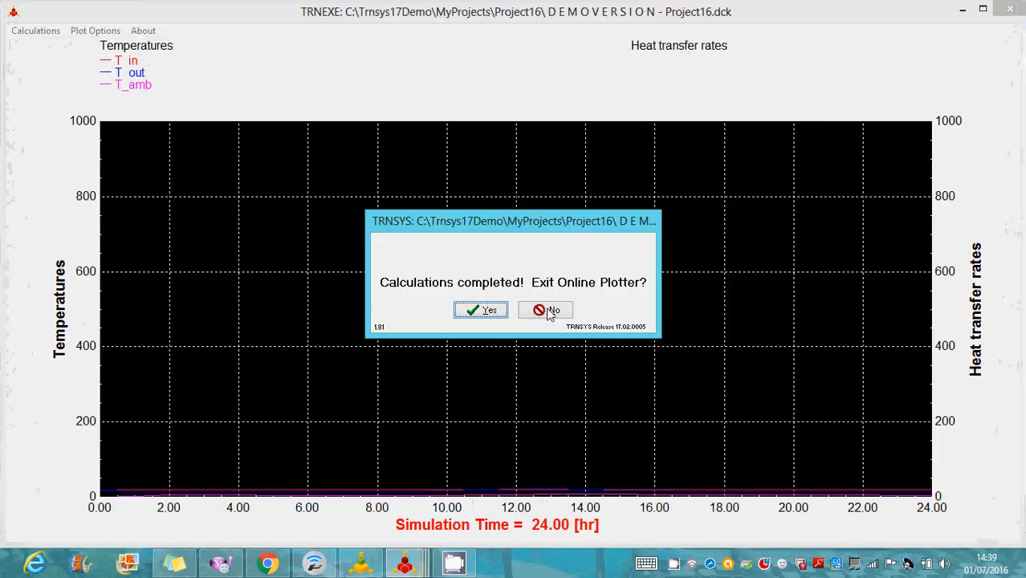
{"action": "left_click", "coordinate": [548, 311]}
Rescale the left Temperatures axis of the Prague plot to a maximum of 30.
{"action": "left_click", "coordinate": [81, 115]}
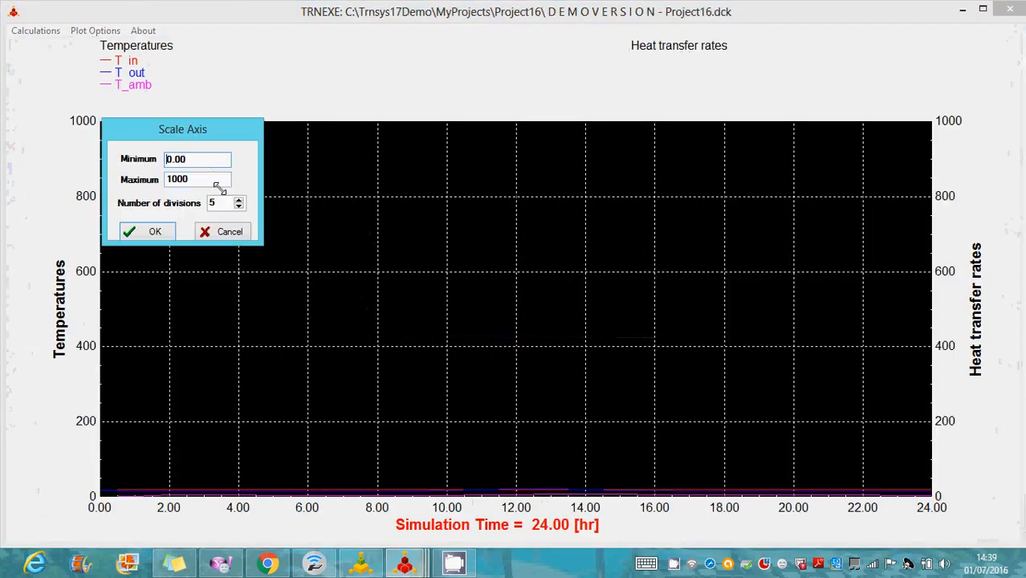
{"action": "double_click", "coordinate": [213, 179]}
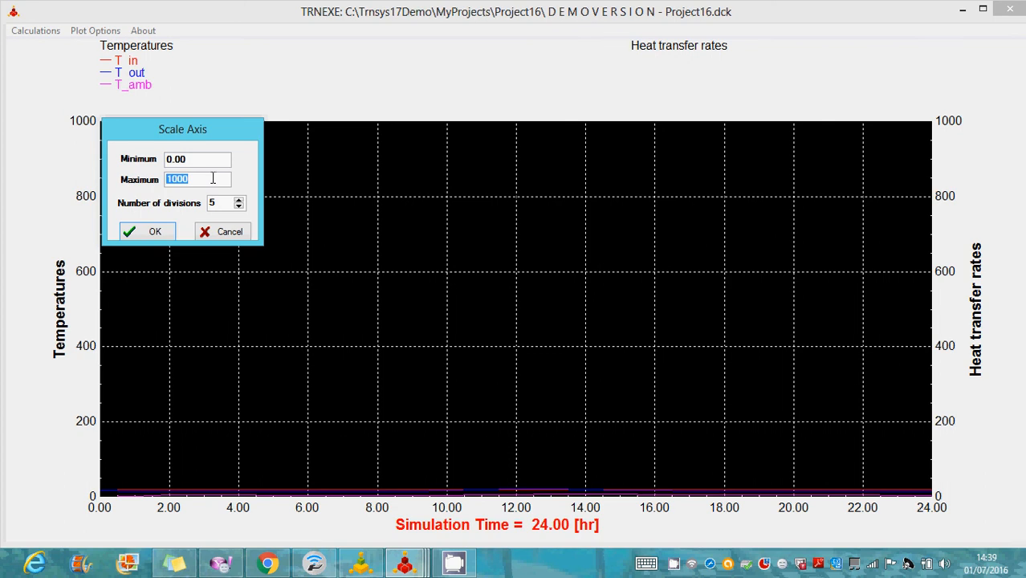
{"action": "type", "text": "30"}
{"action": "key", "text": "Return"}
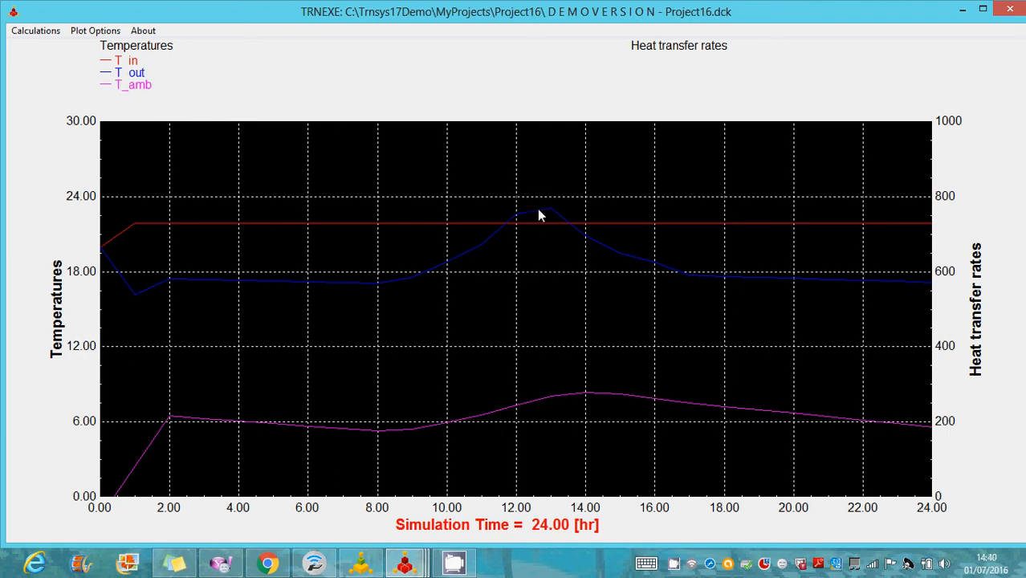
Examine the outlet temperature peak in the Prague plot and compare it with the earlier simulation's plot window.
{"action": "left_click_drag", "start_coordinate": [537, 209], "coordinate": [537, 221]}
{"action": "mouse_move", "coordinate": [415, 564]}
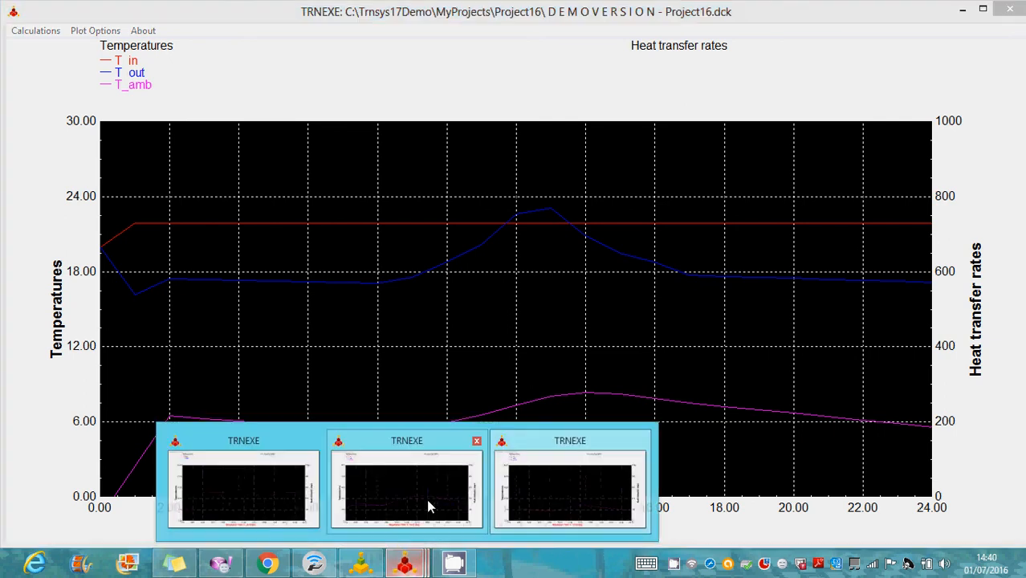
{"action": "left_click", "coordinate": [422, 502]}
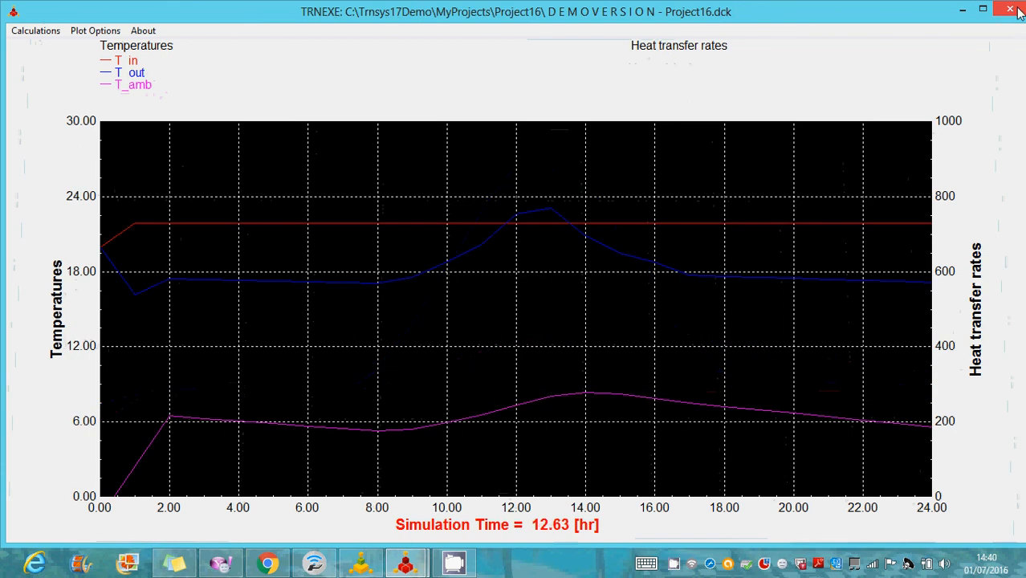
Leave the plot and review the Type1b collector's parameters, such as its collector area, without changing them.
{"action": "left_click", "coordinate": [1013, 10]}
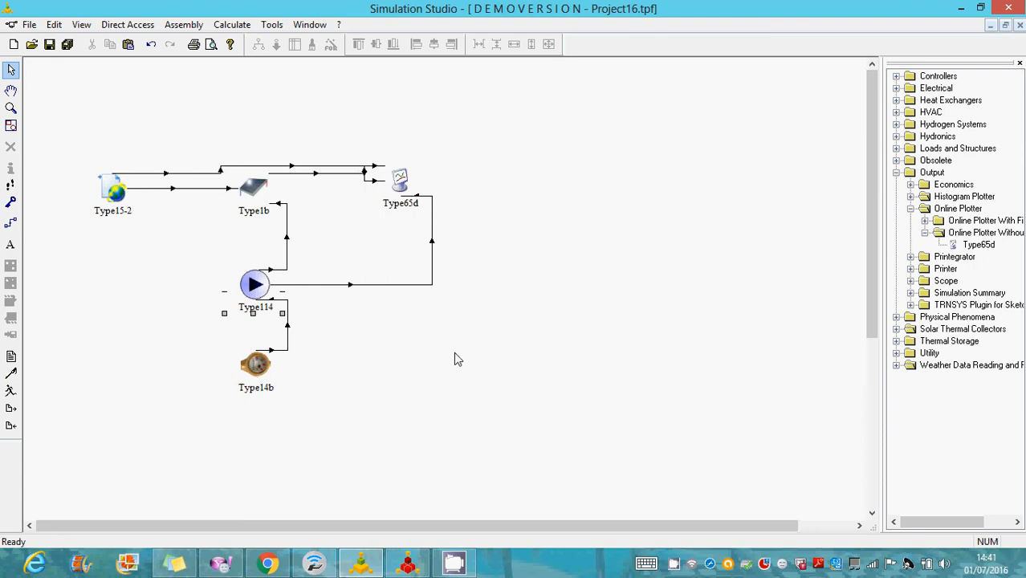
{"action": "double_click", "coordinate": [253, 188]}
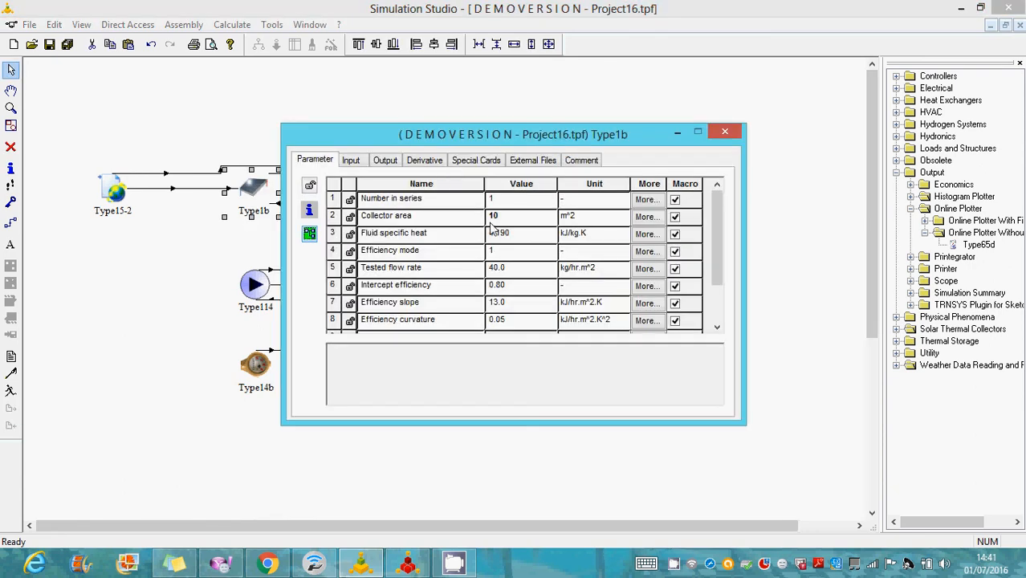
{"action": "left_click", "coordinate": [724, 130]}
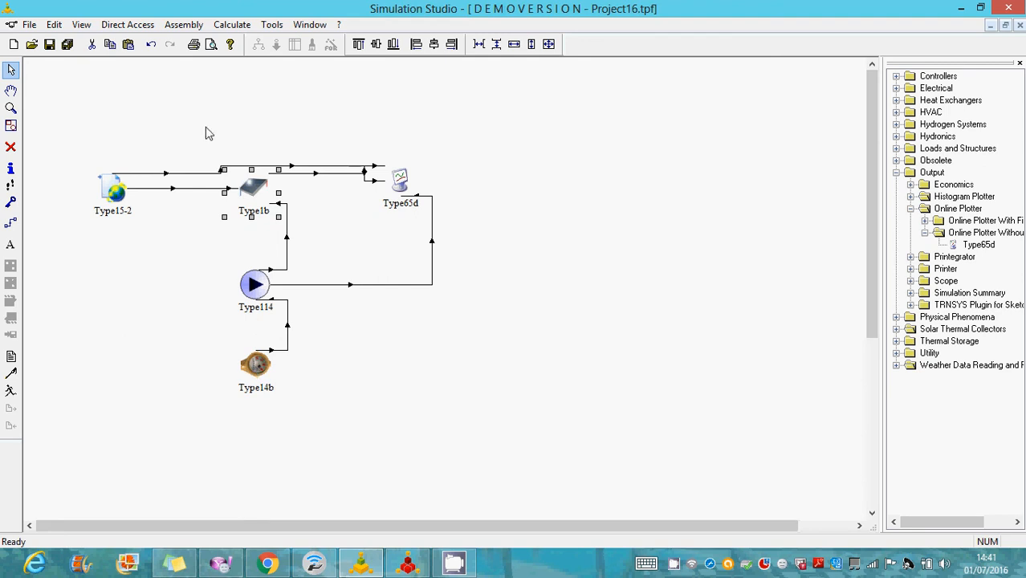
{"action": "left_click", "coordinate": [466, 563]}
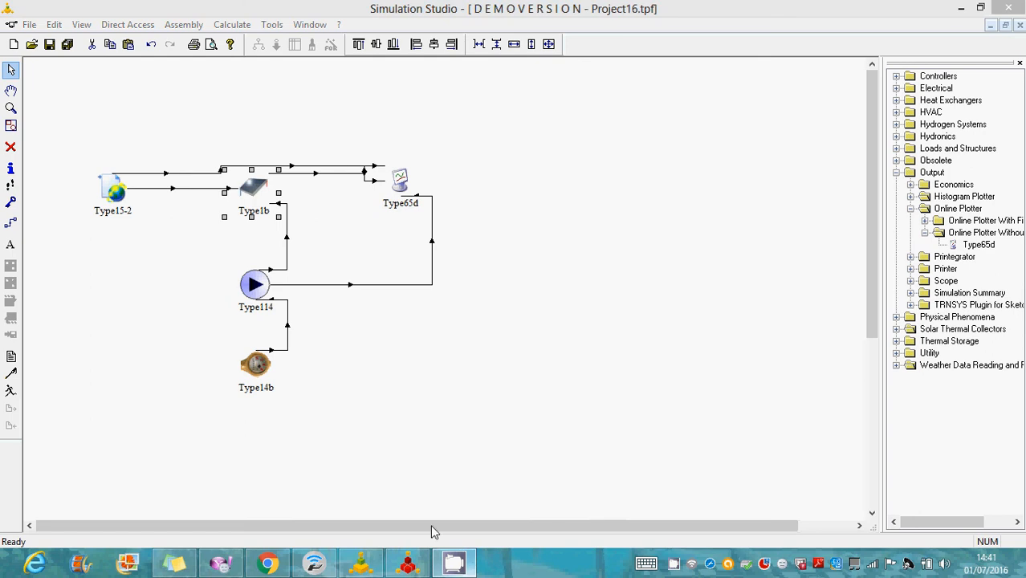
{"action": "right_click", "coordinate": [675, 565]}
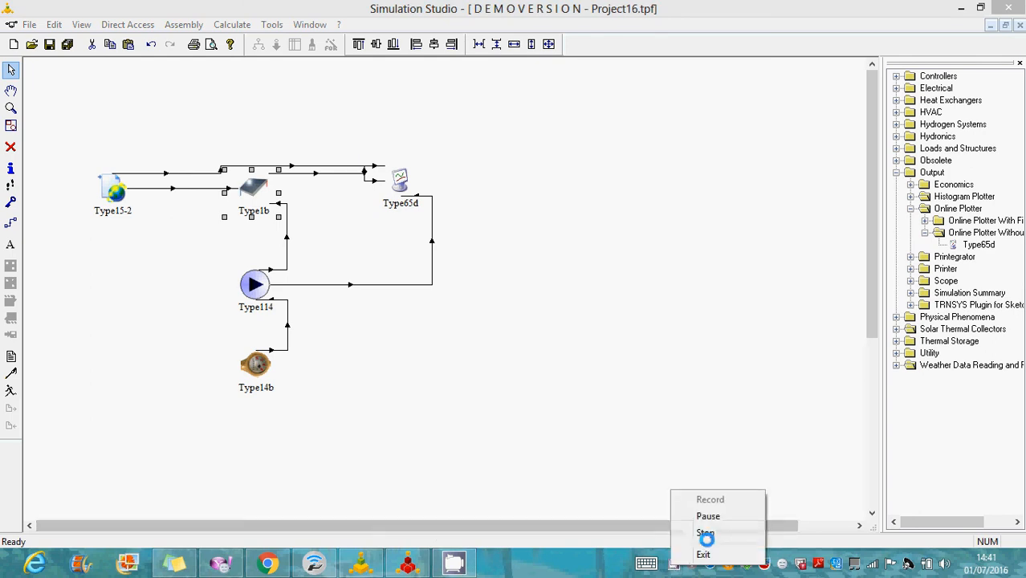
{"action": "left_click", "coordinate": [712, 535]}
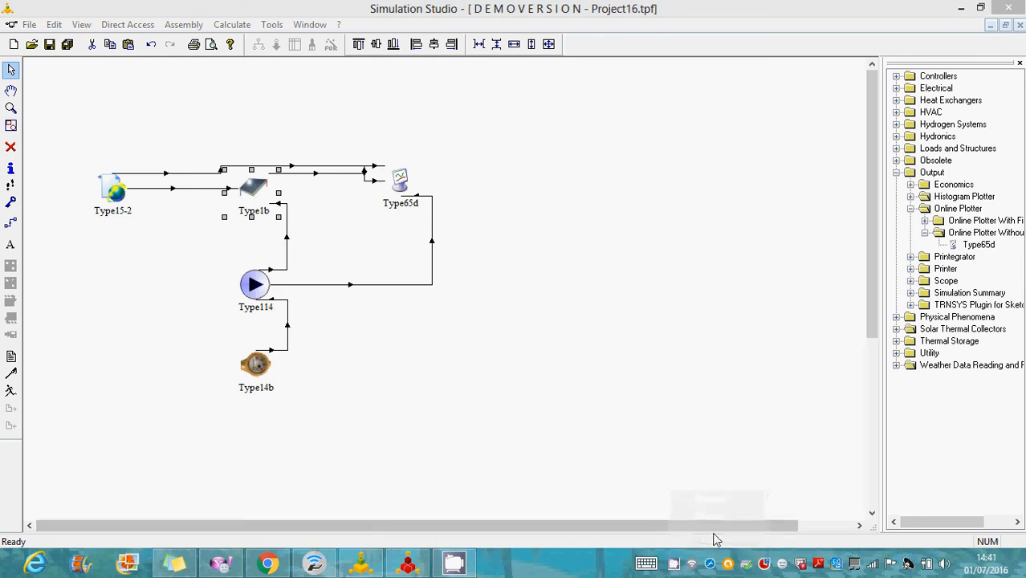
{"action": "right_click", "coordinate": [676, 562]}
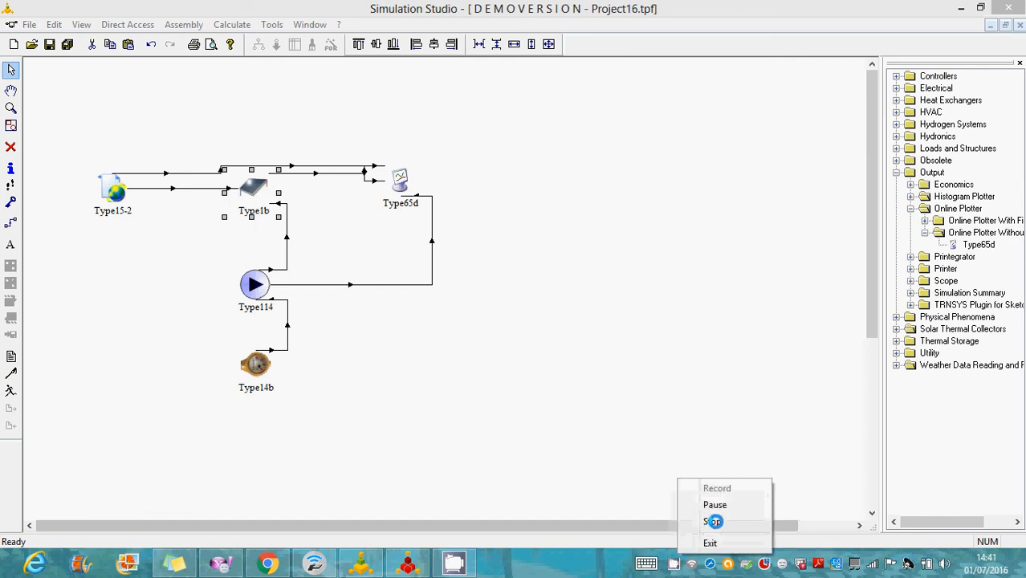
{"action": "left_click", "coordinate": [710, 526]}
{"action": "right_click", "coordinate": [674, 564]}
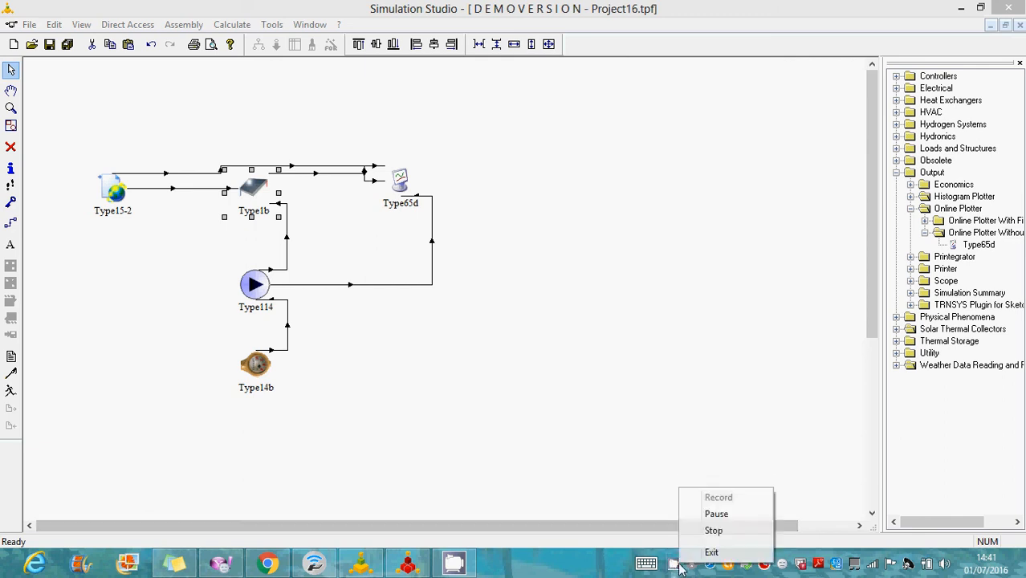